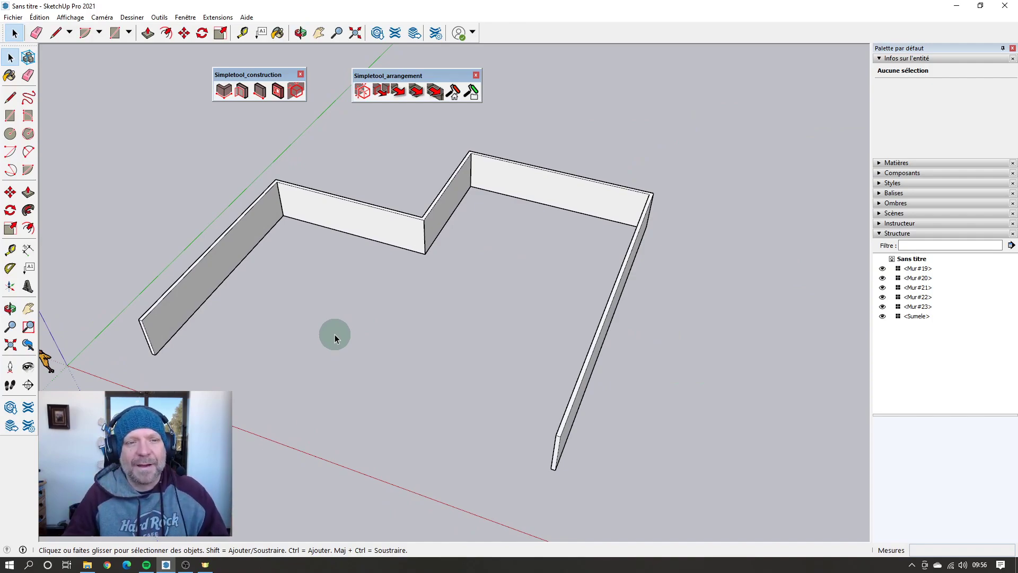
Step: With Simple Connected Wall, draw three connected walls 20 cm thick and 7 m high from the left wall's open end
click(224, 92)
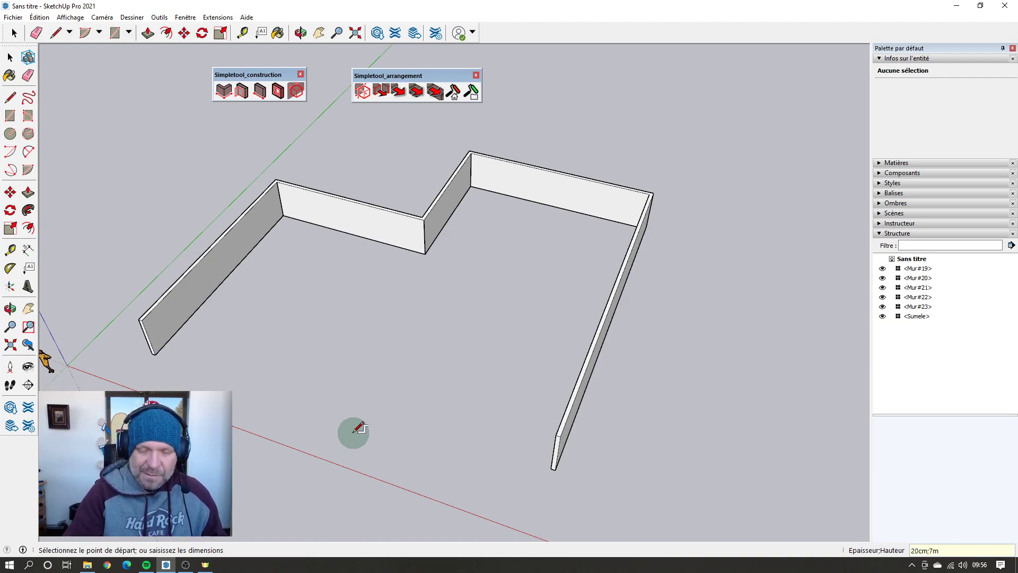
key(Return)
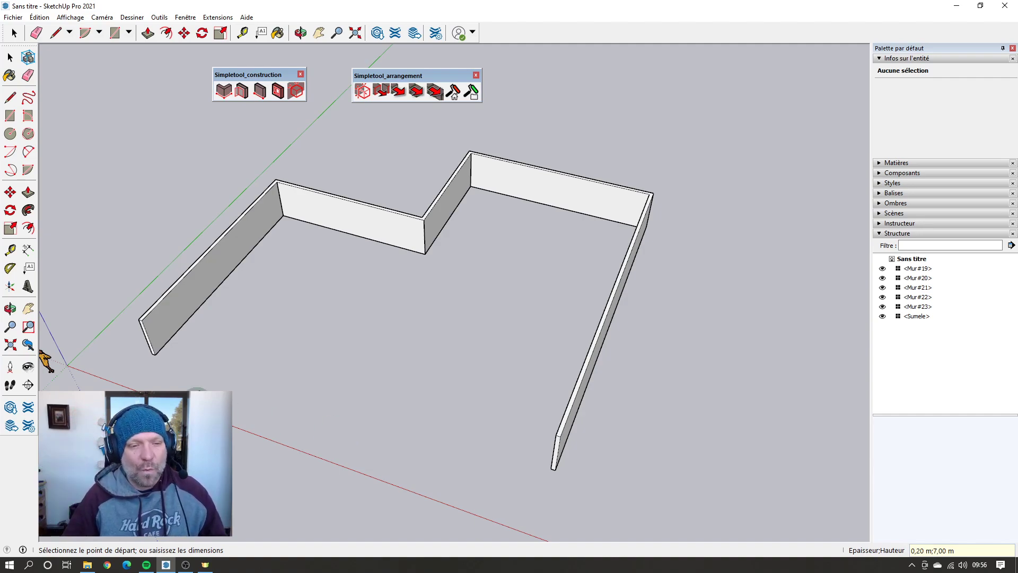
click(156, 353)
click(340, 414)
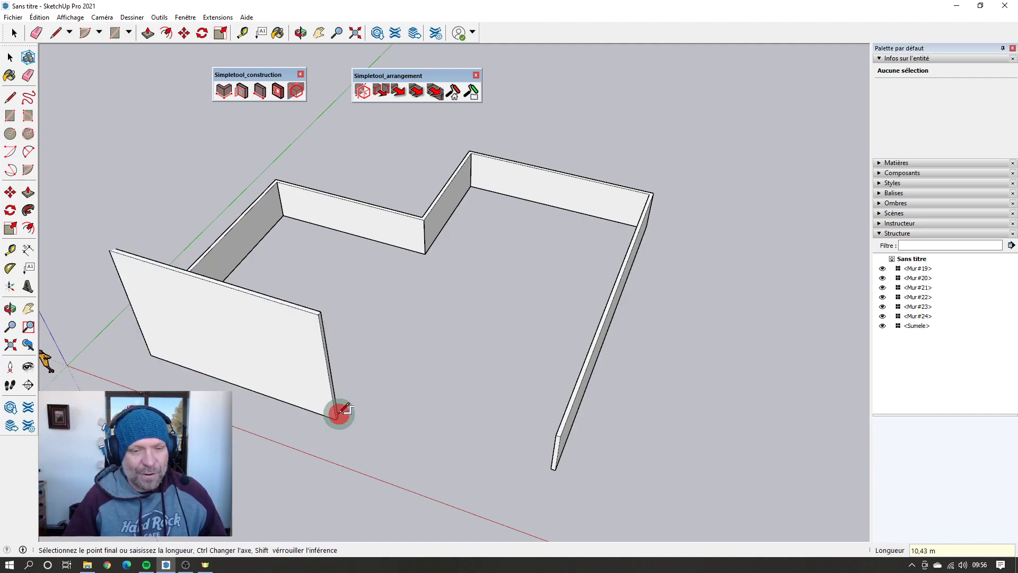
click(297, 473)
click(378, 502)
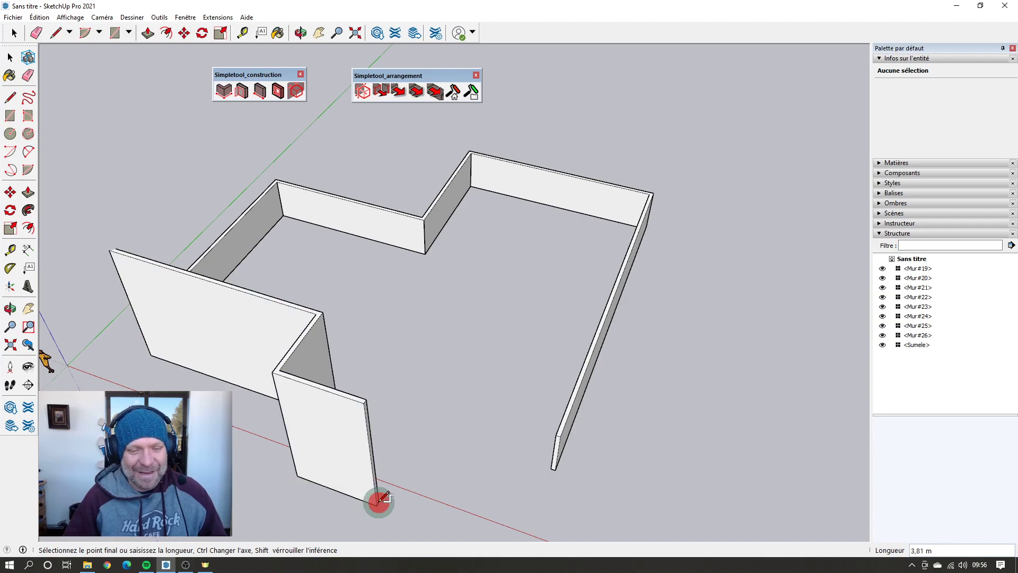
Step: Leave the wall command and undo the three 7 m high walls
key(space)
key(ctrl+z)
key(ctrl+z)
key(ctrl+z)
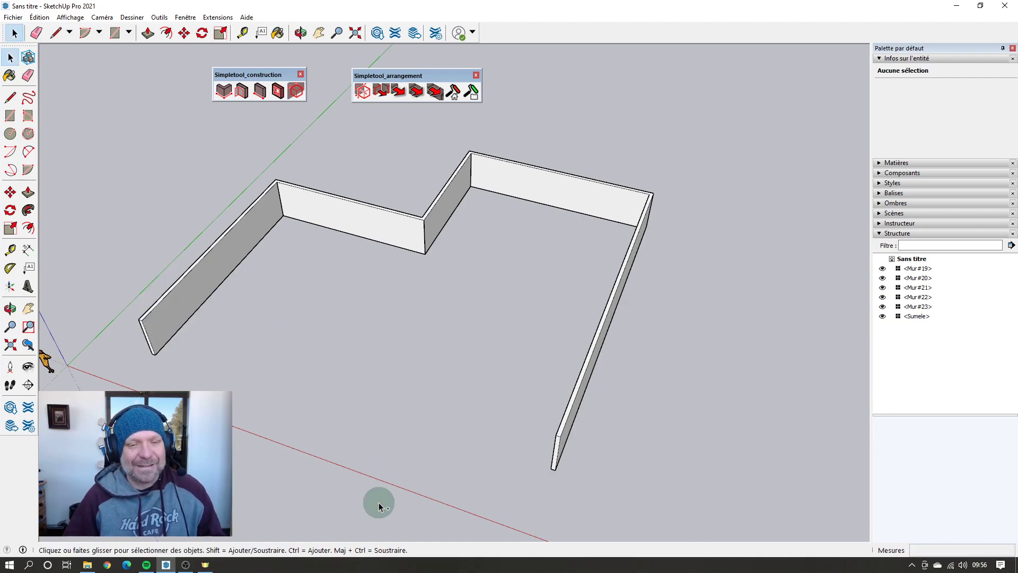
Step: Draw a 7 m long connected wall from the left wall's open end along the red axis
middle_drag(376, 501, 268, 345)
scroll(246, 326, up, 3)
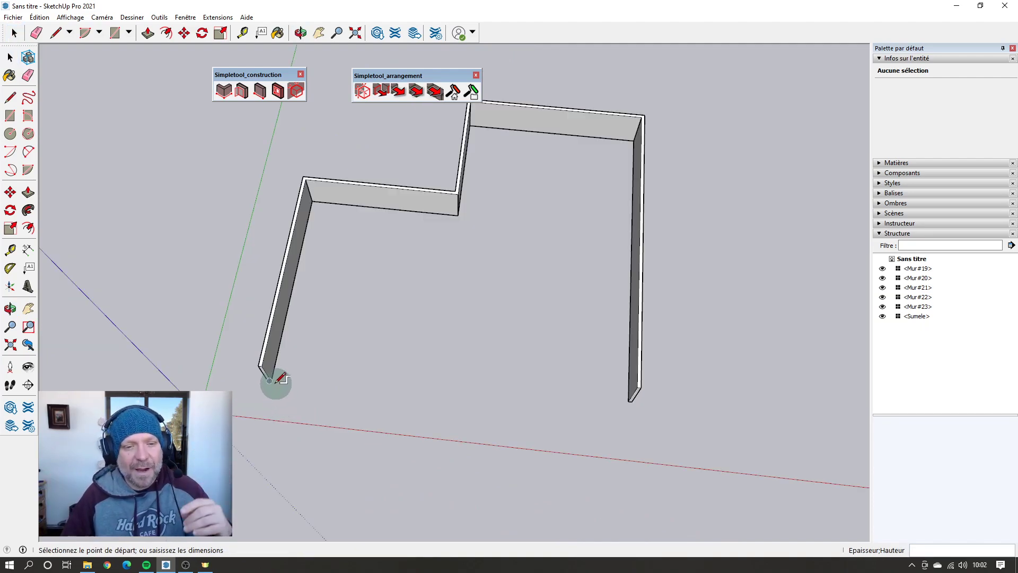
scroll(270, 377, up, 2)
click(272, 381)
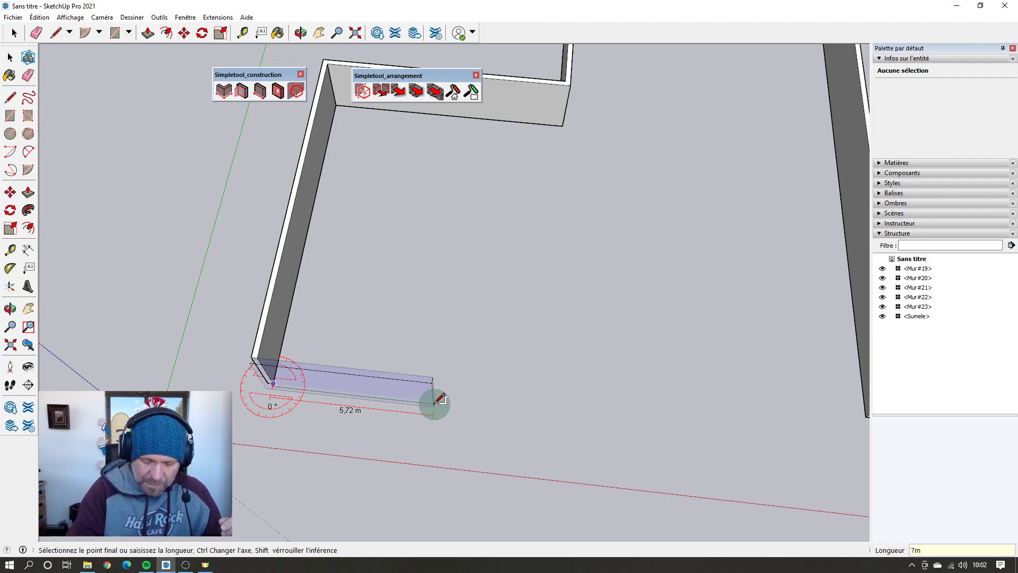
key(Return)
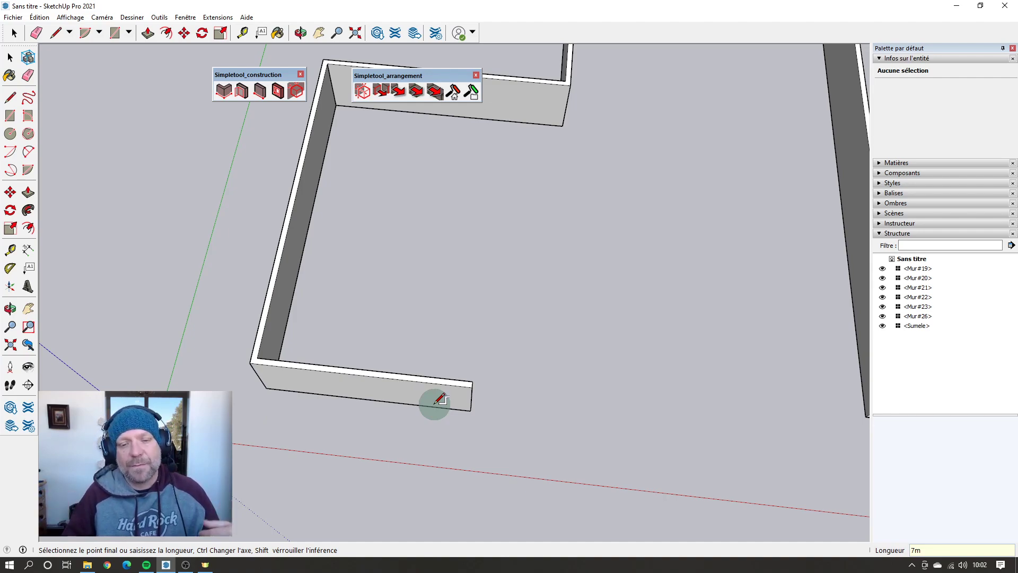
Step: Add a perpendicular wall about 2.76 m long from the 7 m wall's end, followed by one parallel to the red axis
middle_drag(439, 398, 467, 275)
scroll(489, 341, up, 3)
scroll(477, 276, down, 1)
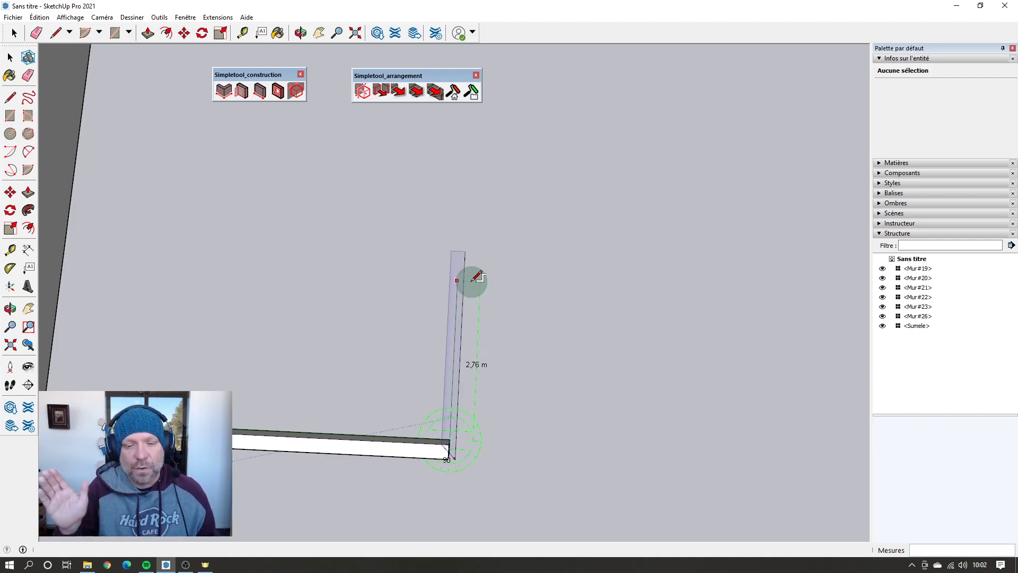
click(472, 279)
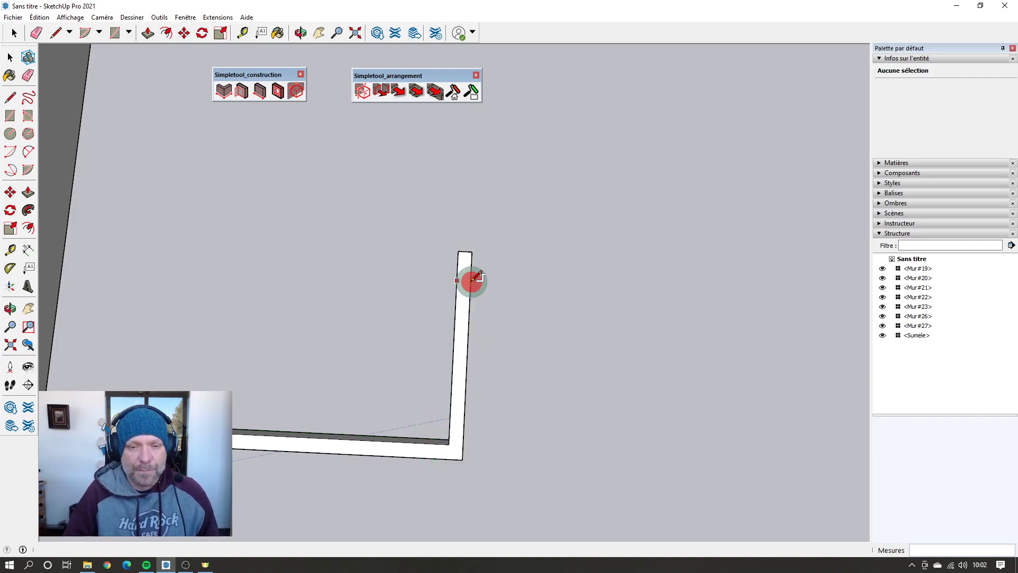
click(600, 286)
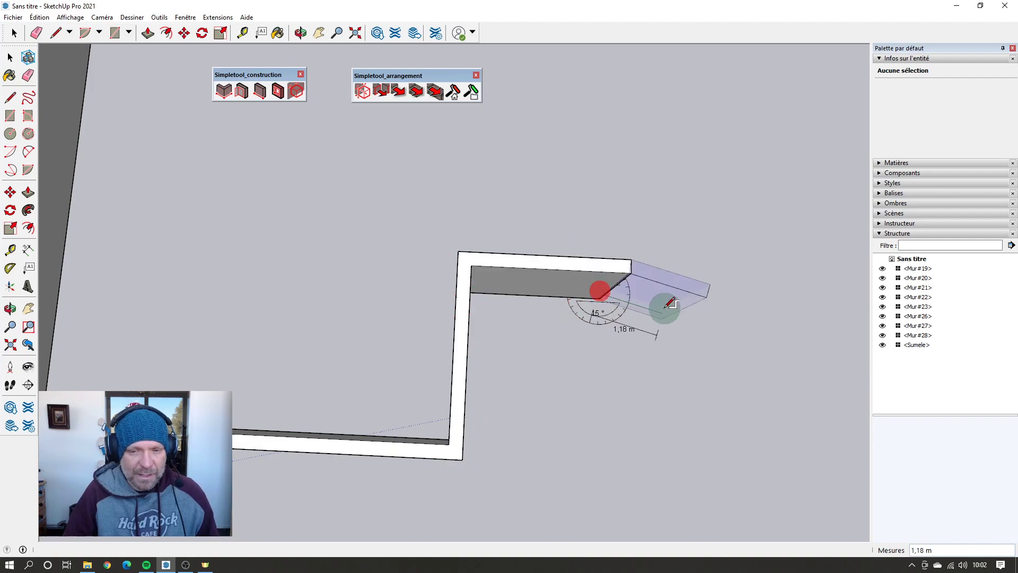
Step: Continue the chain with a perpendicular wall into the interior and another wall parallel to the red axis, forming the recess
middle_drag(637, 286, 443, 342)
scroll(444, 342, down, 5)
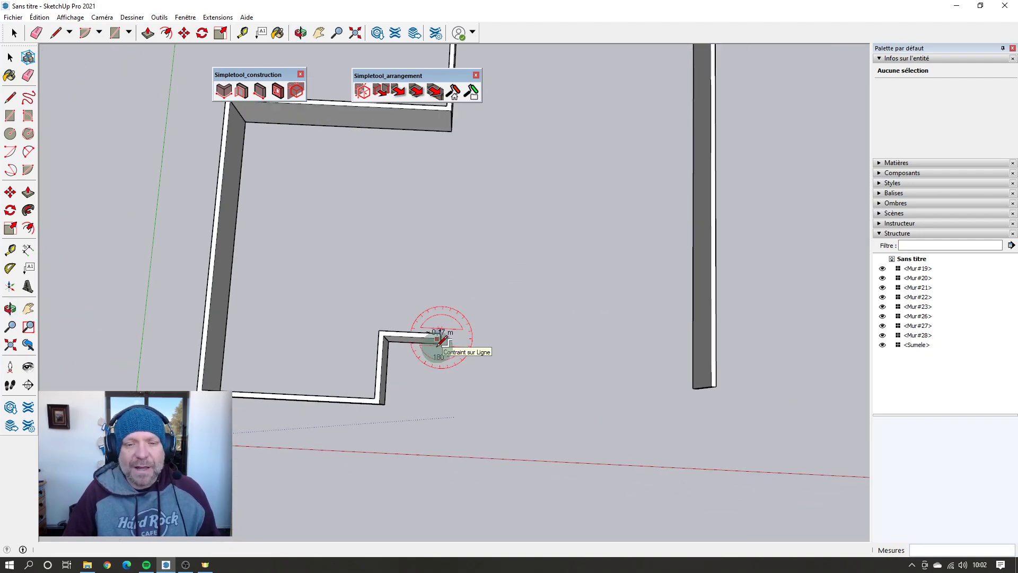
scroll(448, 262, up, 2)
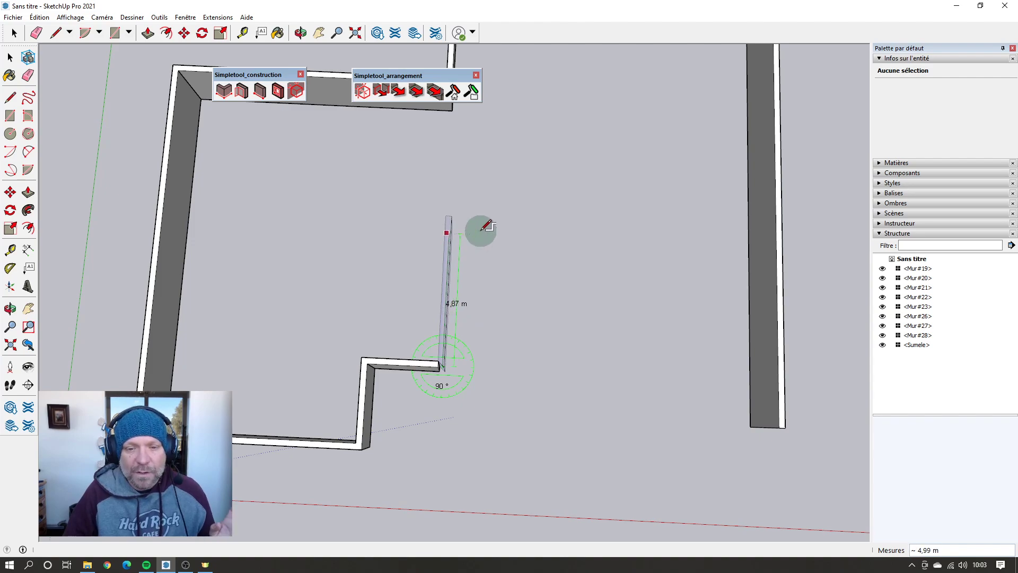
click(453, 254)
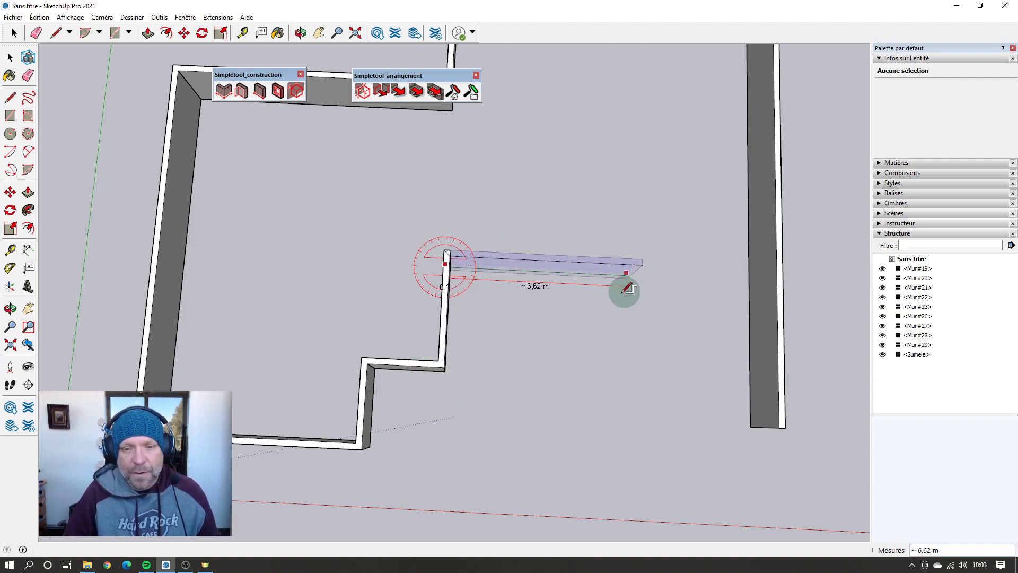
click(581, 313)
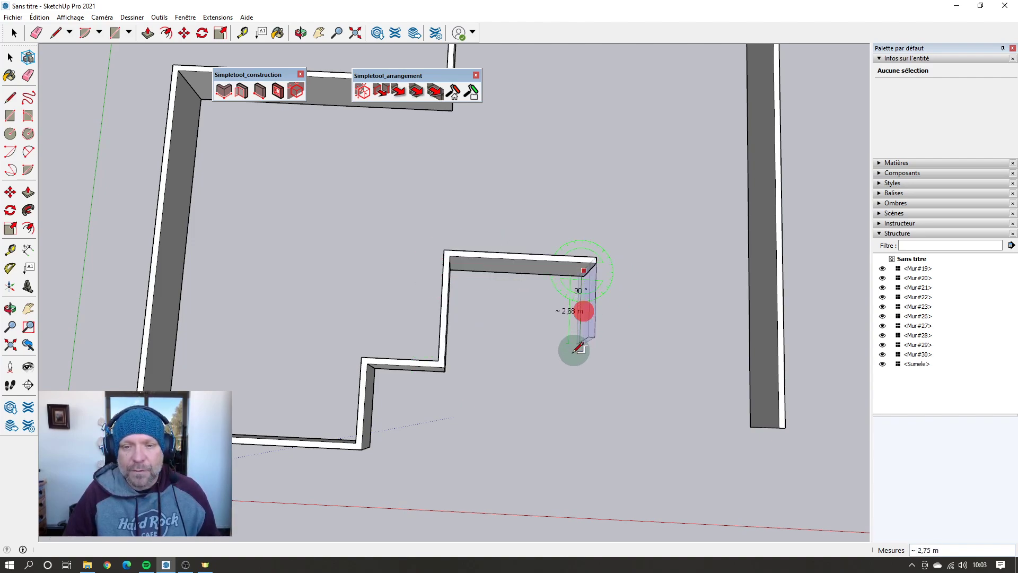
Step: Run a wall out of the recess level with the right wall's open end and close the outline with a wall about 5.99 m long
click(749, 424)
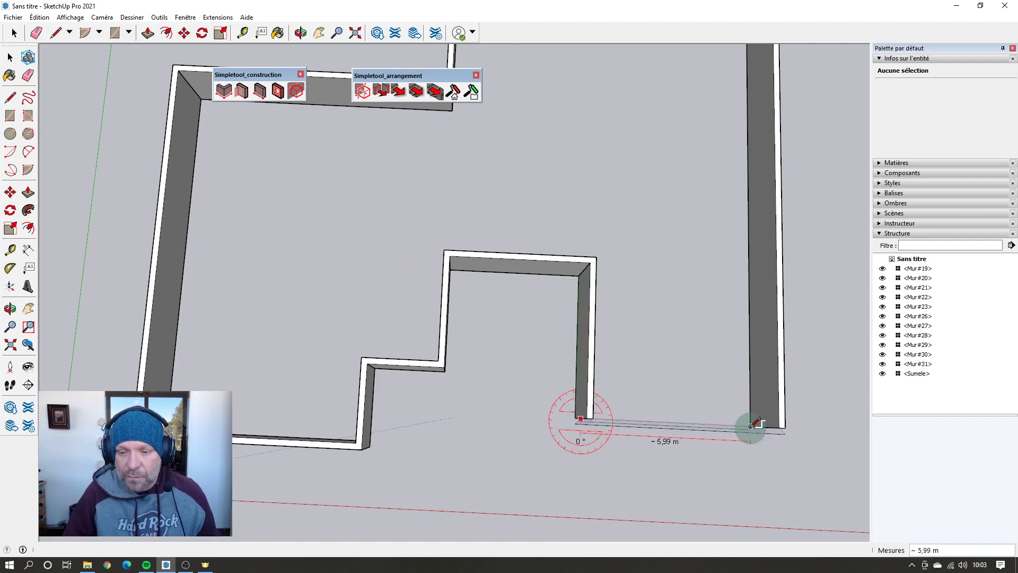
click(752, 424)
scroll(448, 374, down, 2)
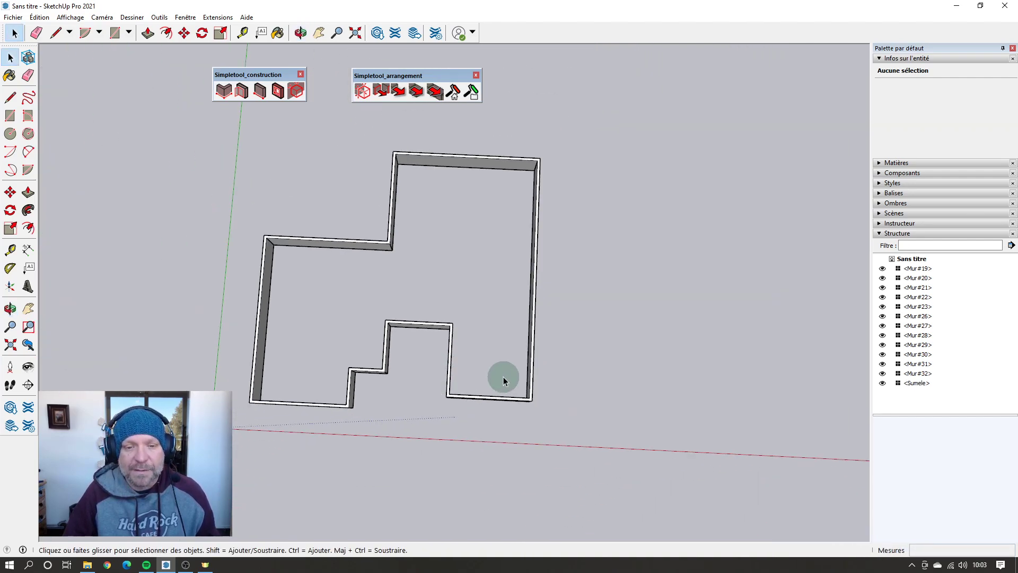
middle_drag(502, 375, 505, 282)
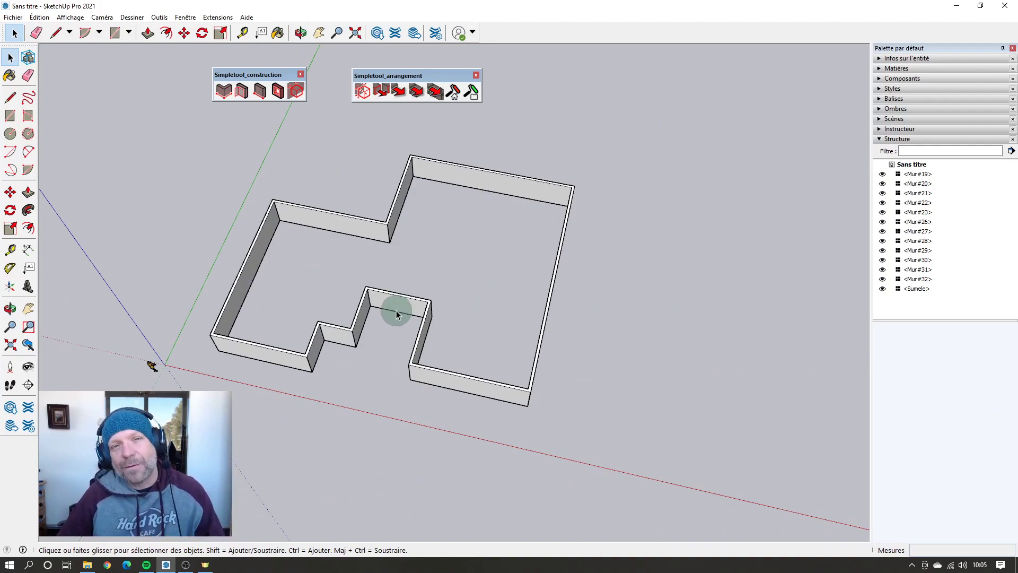
Step: Draw a partition wall with Simple Connected Wall across the left wing, from its front wall to its rear wall
middle_drag(396, 310, 412, 407)
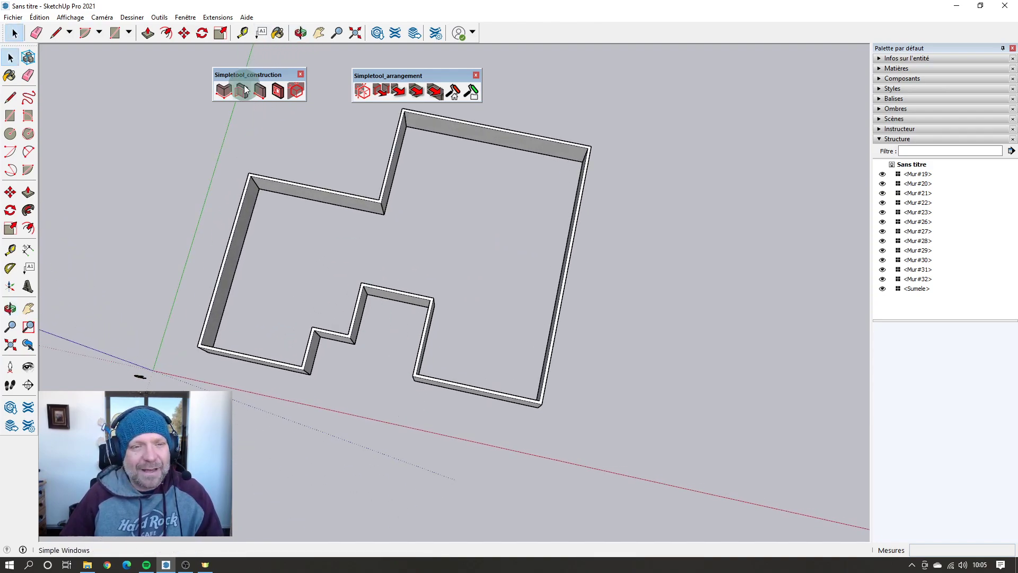
click(223, 91)
scroll(272, 358, up, 6)
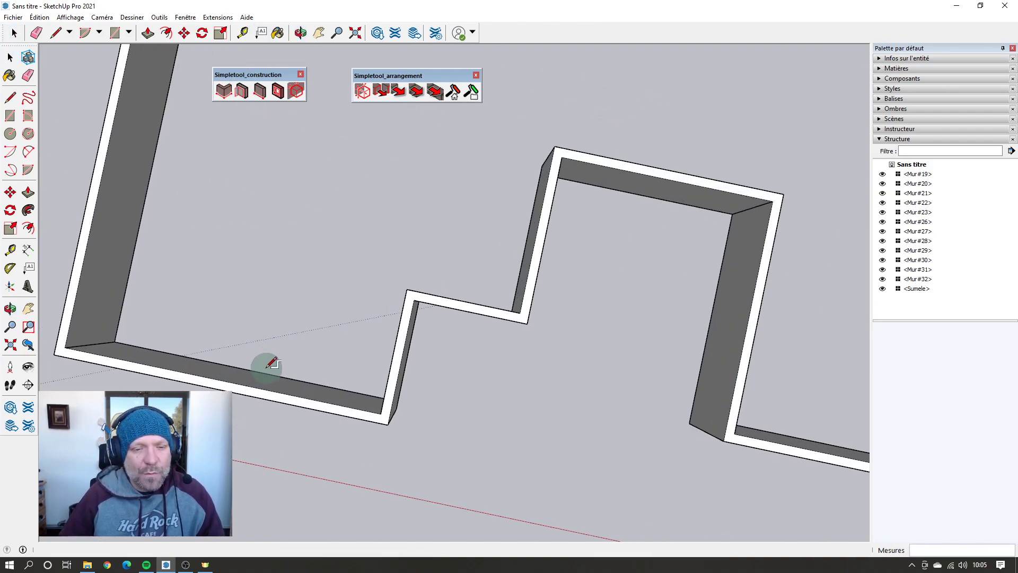
click(270, 375)
scroll(268, 374, down, 4)
scroll(302, 170, down, 2)
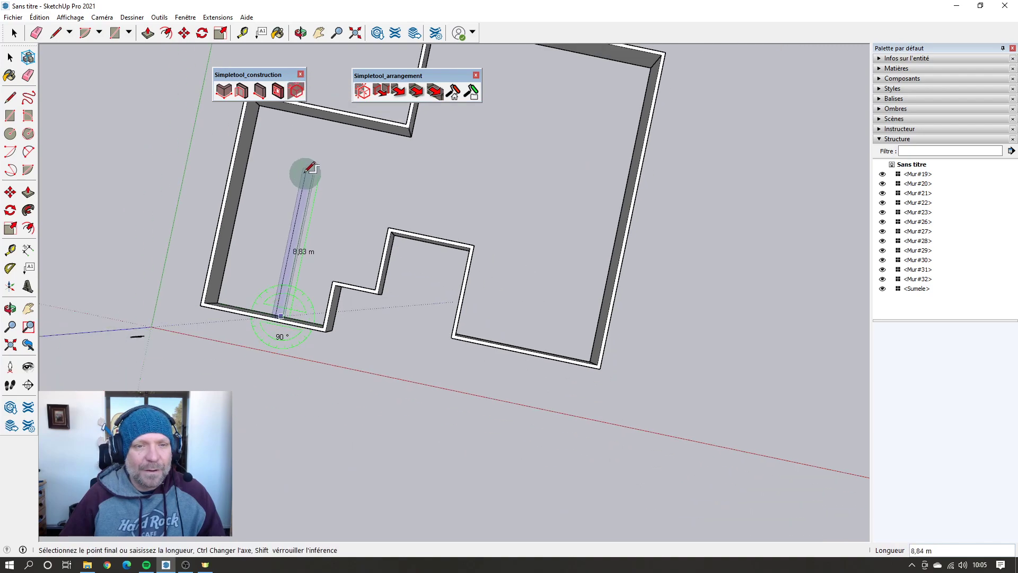
click(346, 112)
scroll(341, 126, down, 3)
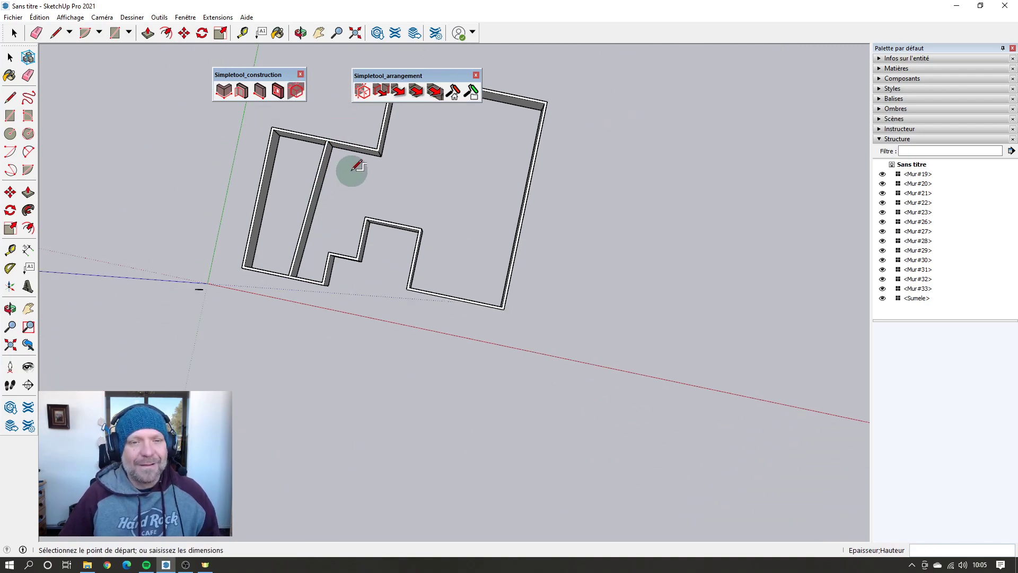
Step: Move the left wing's rear wall slightly outward, away from the interior
key(space)
click(358, 148)
key(m)
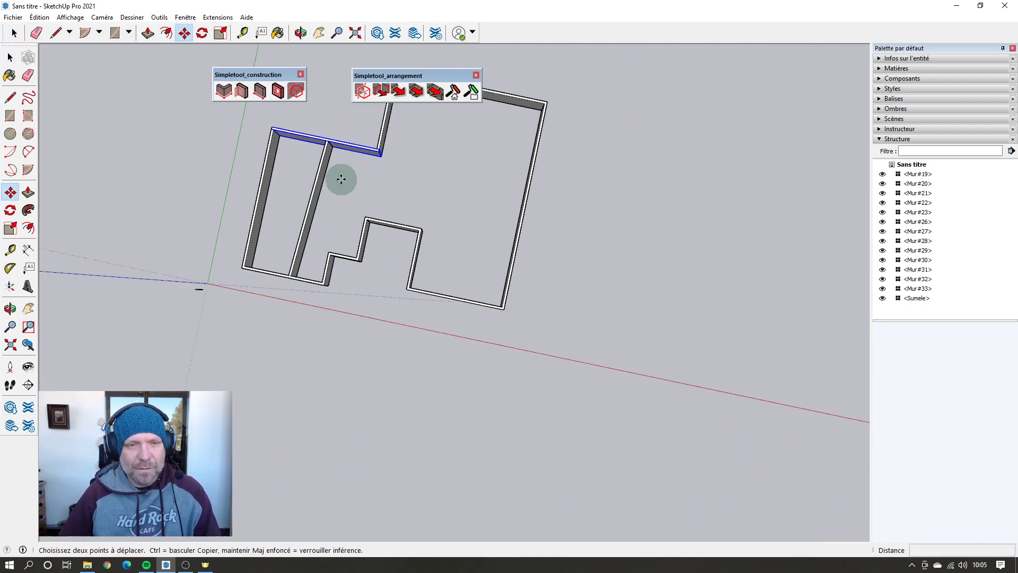
click(341, 177)
click(349, 161)
middle_drag(338, 180, 366, 278)
scroll(194, 76, up, 2)
scroll(320, 264, down, 2)
scroll(366, 278, up, 3)
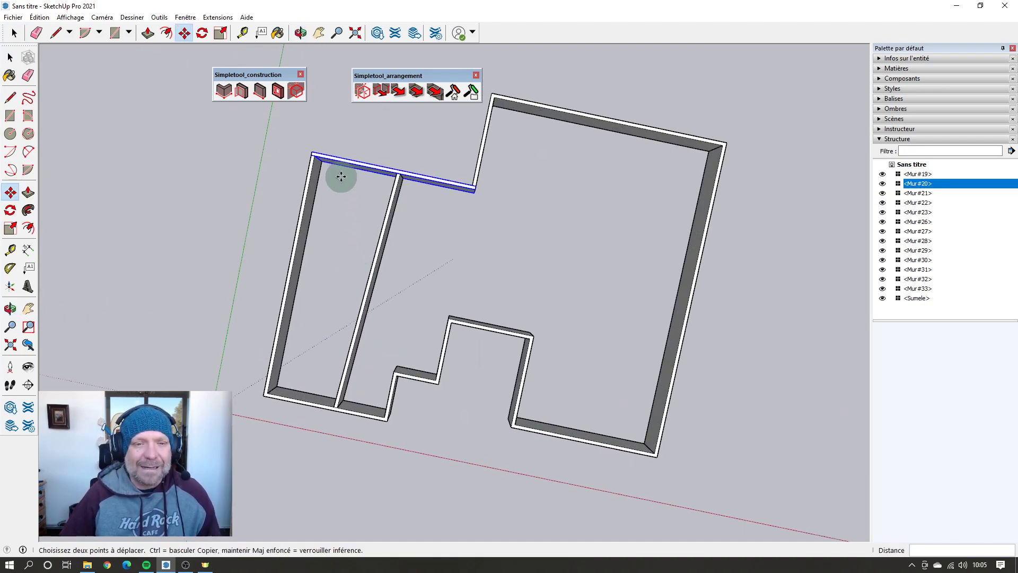
Step: Rotate the left wing's rear wall so it slants inward at the outer left corner, and deselect it
click(325, 157)
click(309, 186)
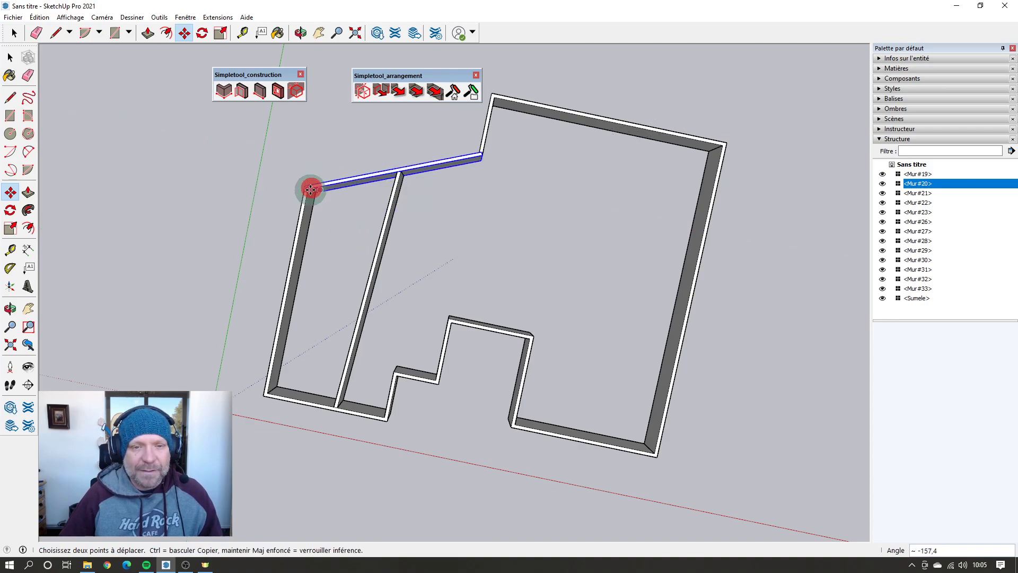
key(space)
click(343, 225)
scroll(303, 185, up, 3)
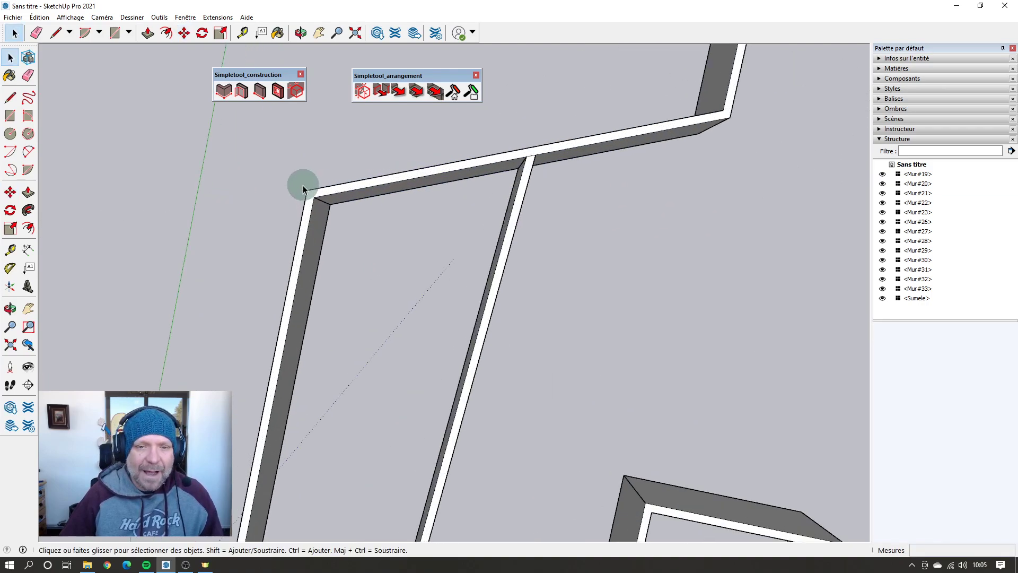
scroll(288, 195, down, 5)
Step: Move the right outer wall about 1.97 m outward along the red axis
click(541, 324)
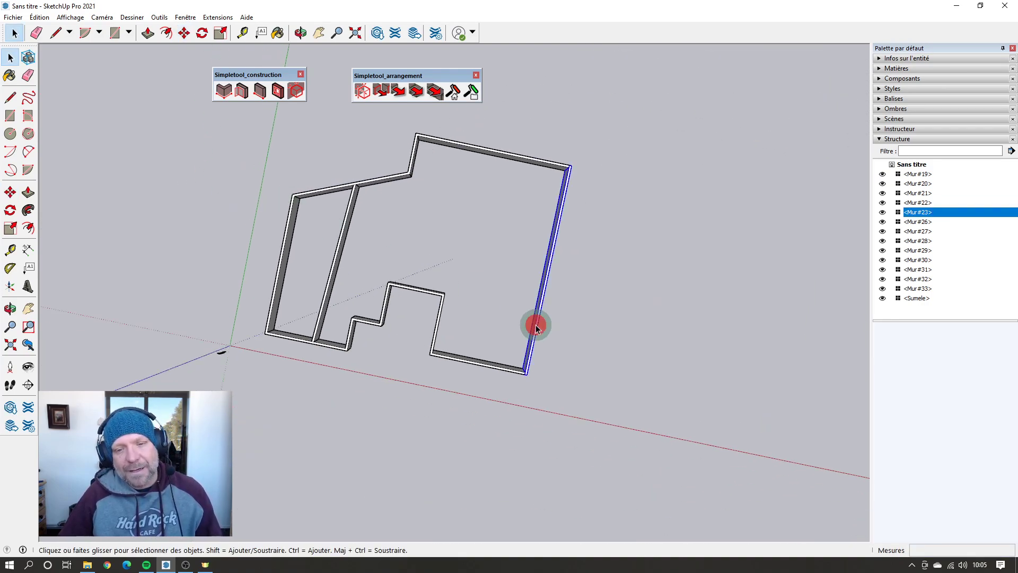
key(m)
drag(470, 258, 490, 266)
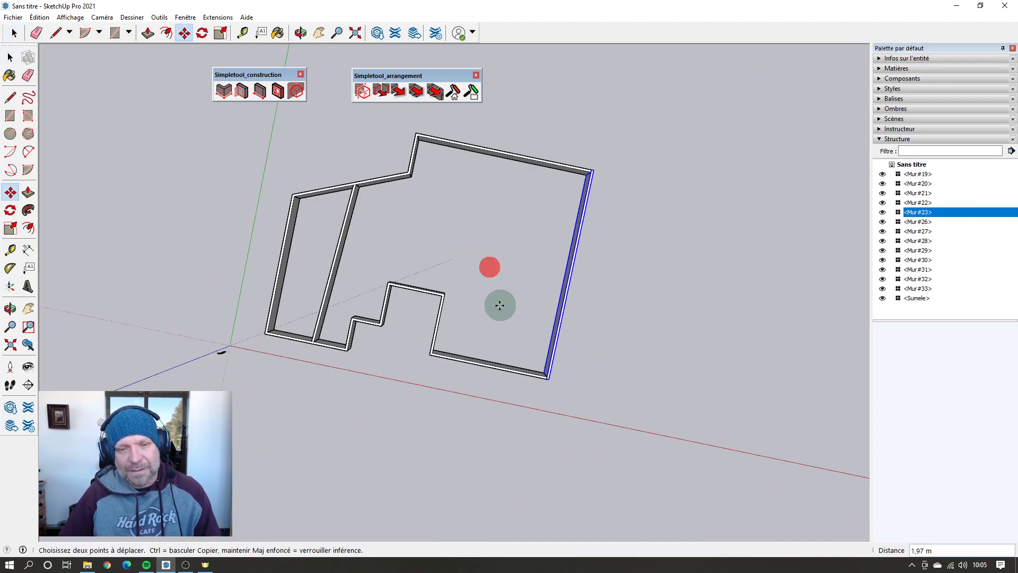
key(space)
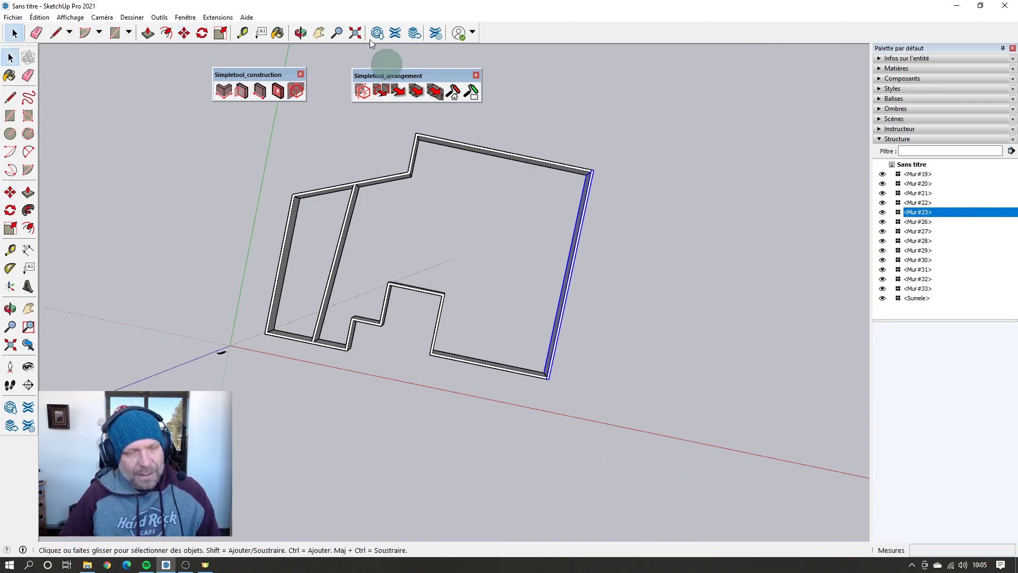
Step: Draw a slanted partition with Simple Connected Wall from the right wing's front wall to its rear wall
click(224, 91)
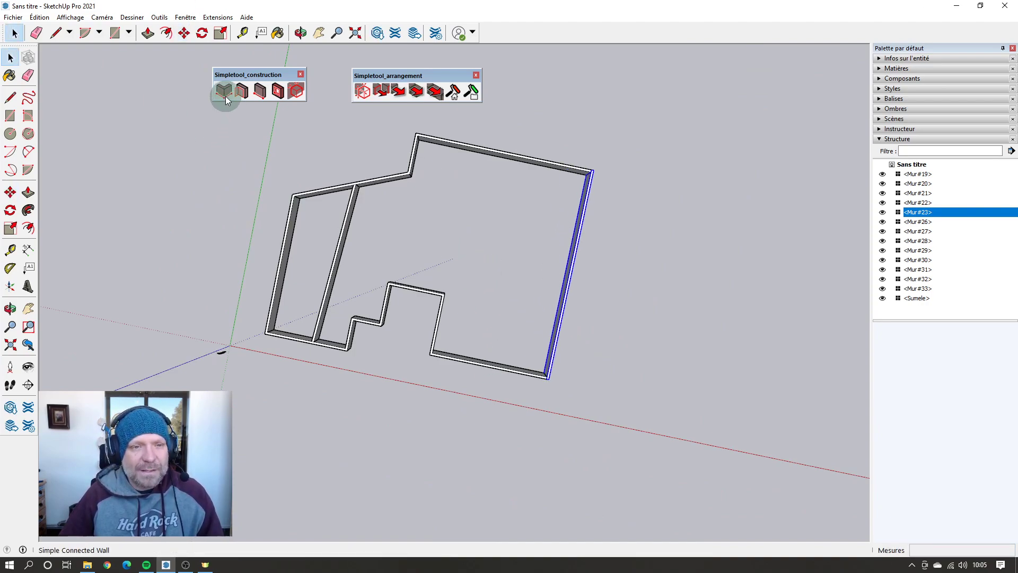
click(503, 364)
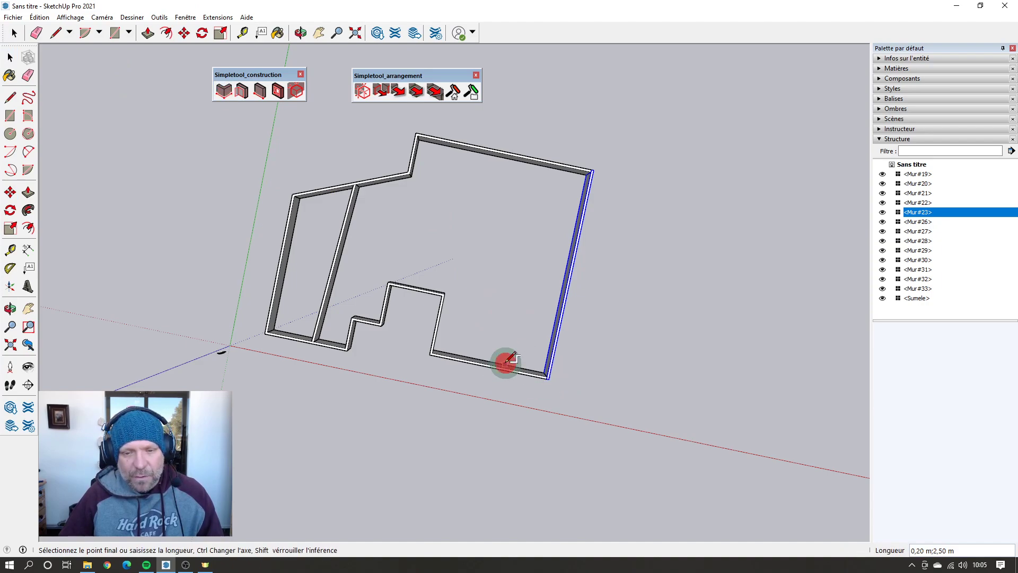
click(496, 154)
Step: Draw a diagonal partition from the middle of the slanted partition to the right wing's rear wall
scroll(536, 254, up, 5)
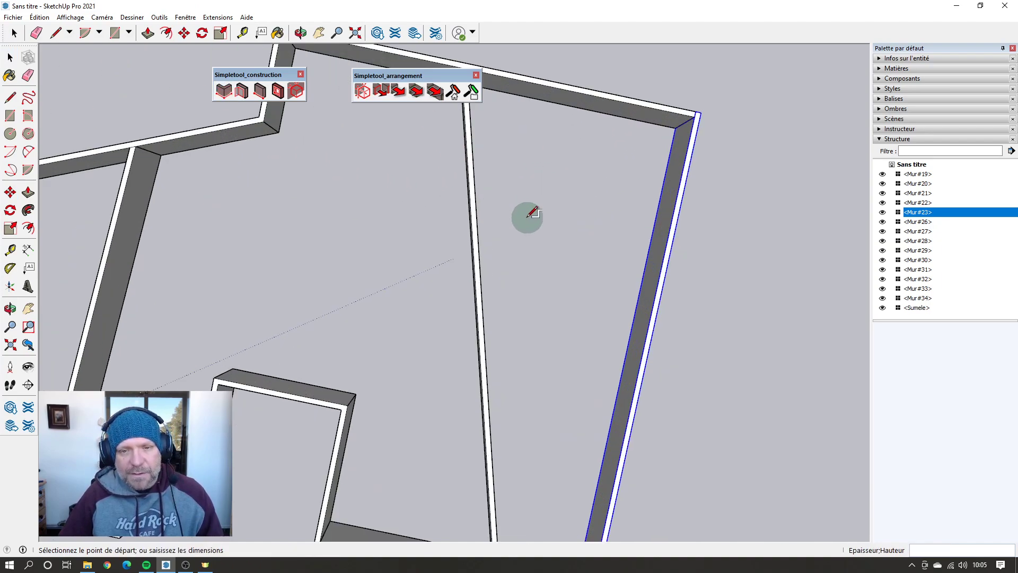
mouse_move(526, 216)
middle_down()
mouse_move(333, 129)
mouse_move(350, 143)
middle_up()
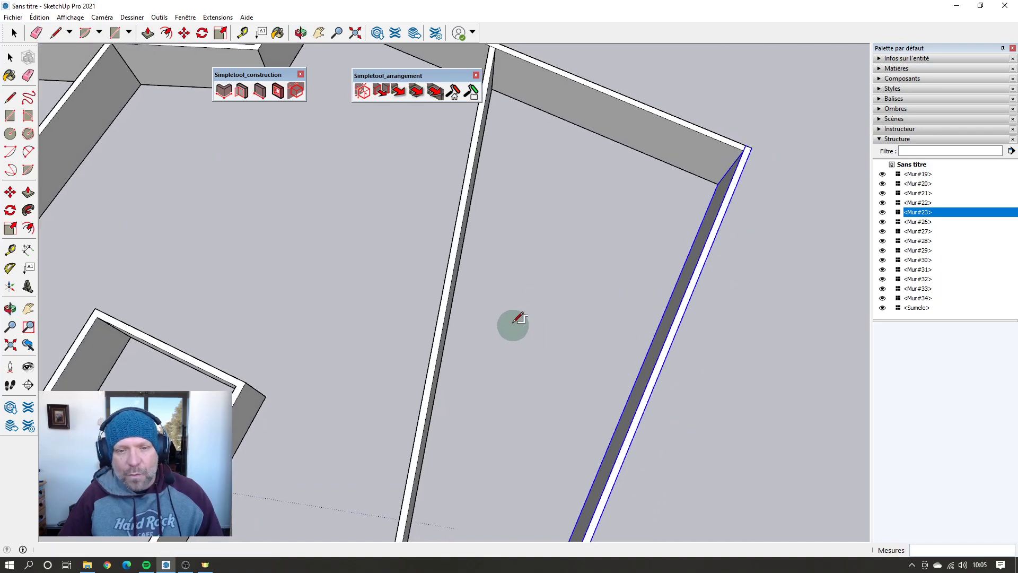
click(455, 291)
click(617, 136)
scroll(508, 371, down, 4)
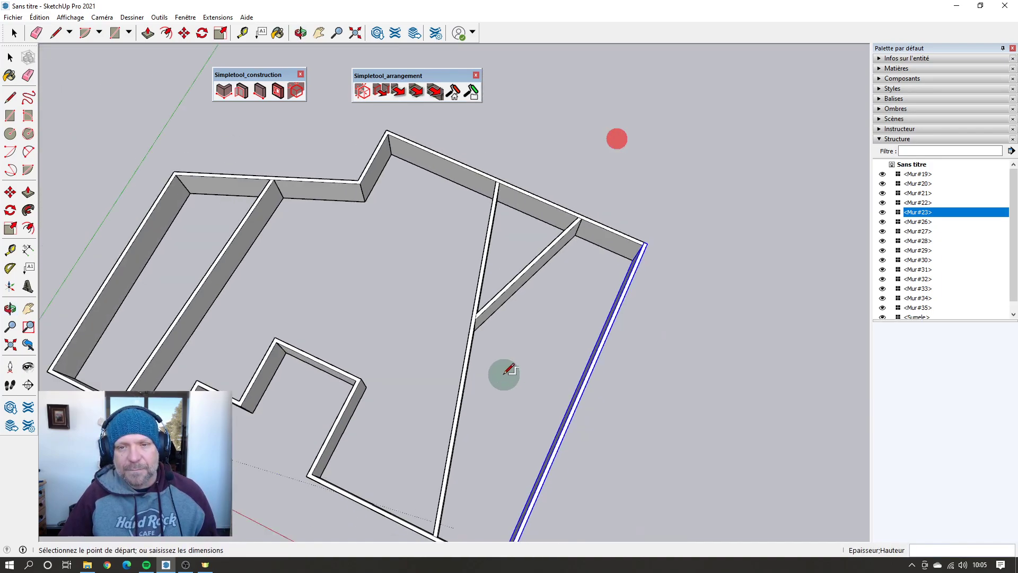
scroll(509, 370, down, 3)
Step: Move the right wing's rear wall about 3.06 m toward the inside of the plan and deselect it
key(space)
click(530, 264)
key(m)
click(769, 354)
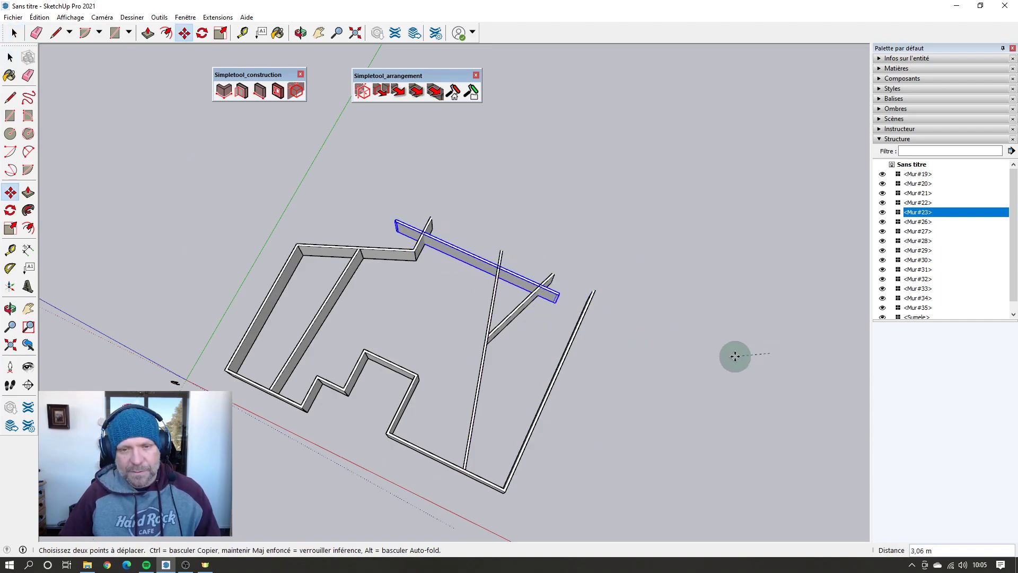
click(735, 356)
key(space)
middle_drag(734, 359, 629, 311)
scroll(600, 329, up, 3)
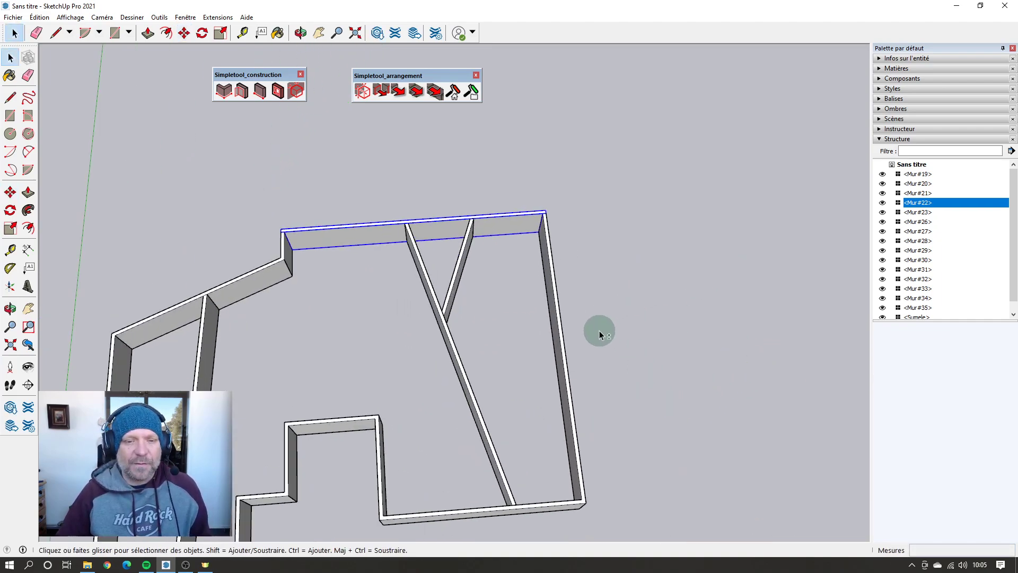
scroll(665, 253, down, 3)
middle_drag(666, 252, 684, 364)
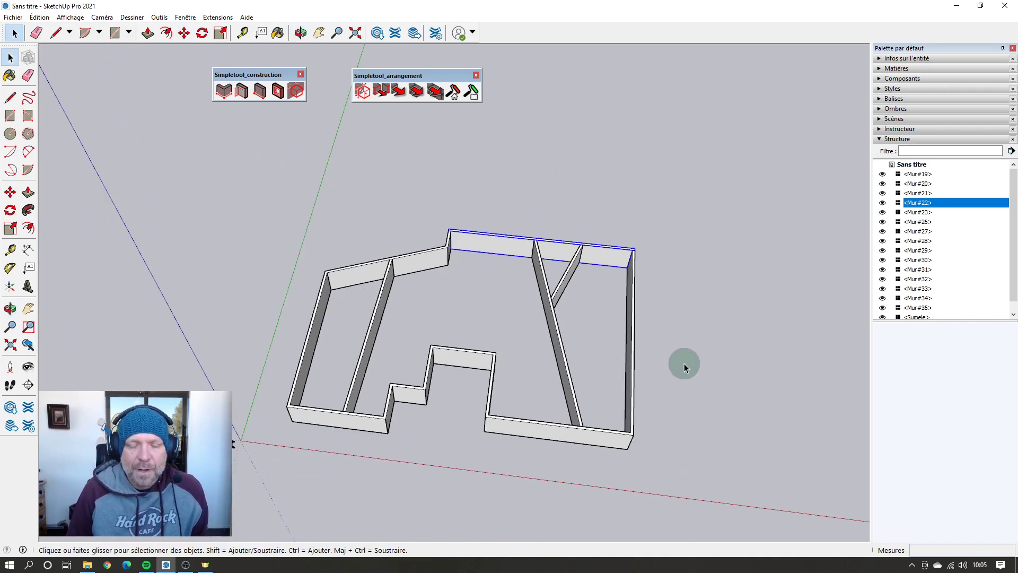
click(702, 364)
Step: Select the right wing's front wall and show its entity information
click(534, 436)
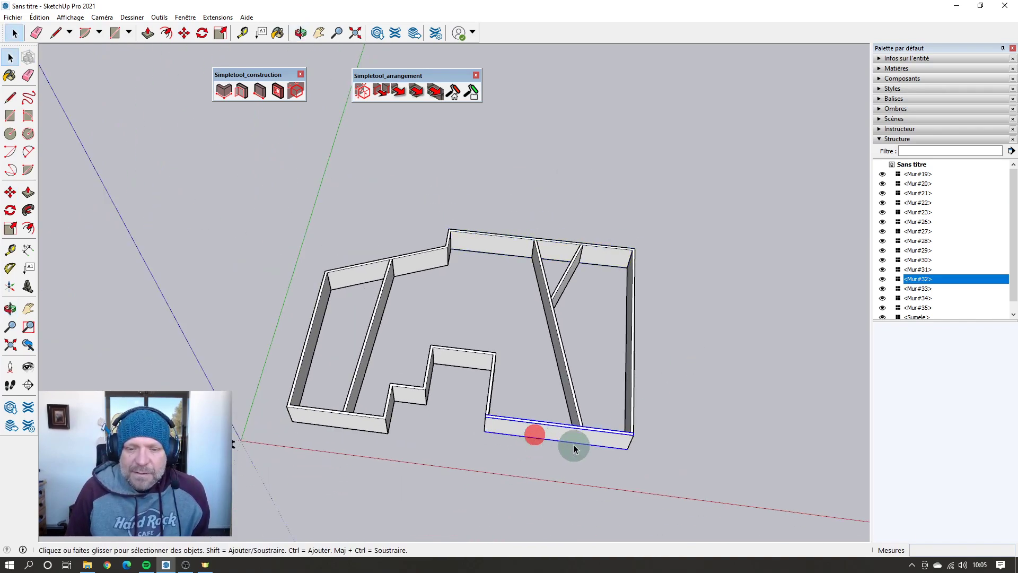
click(879, 58)
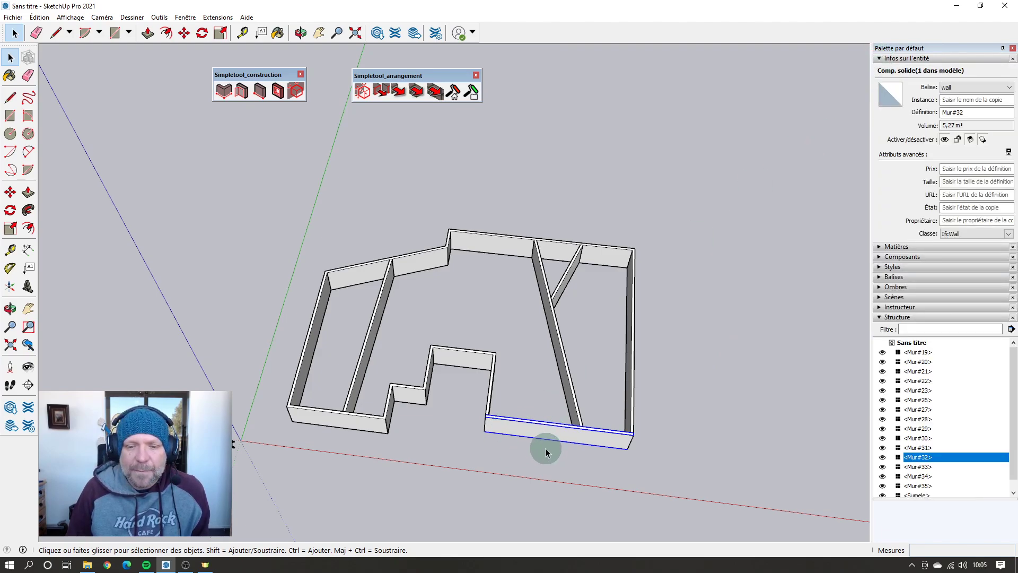
middle_drag(546, 452, 542, 473)
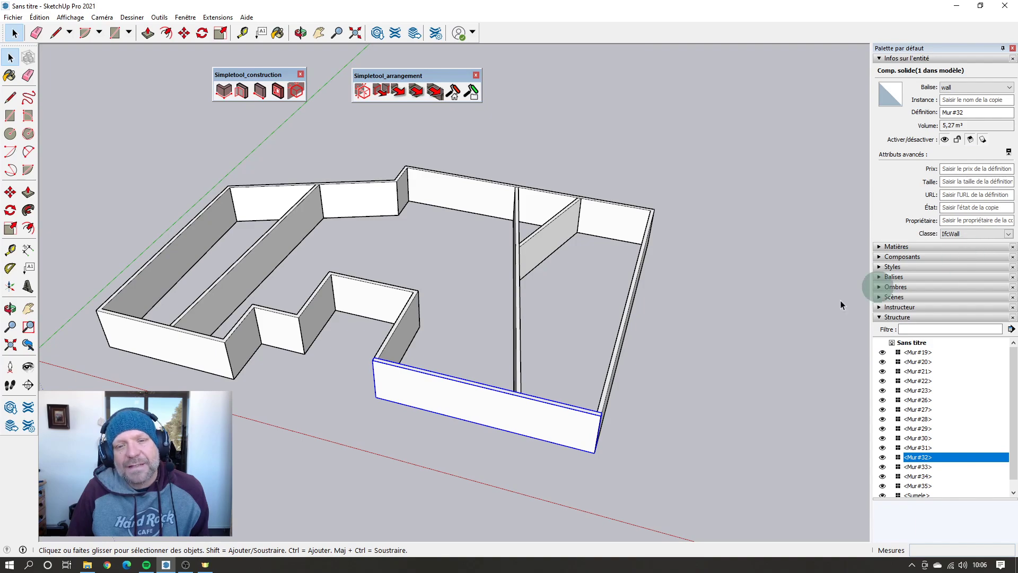
middle_drag(542, 404, 494, 380)
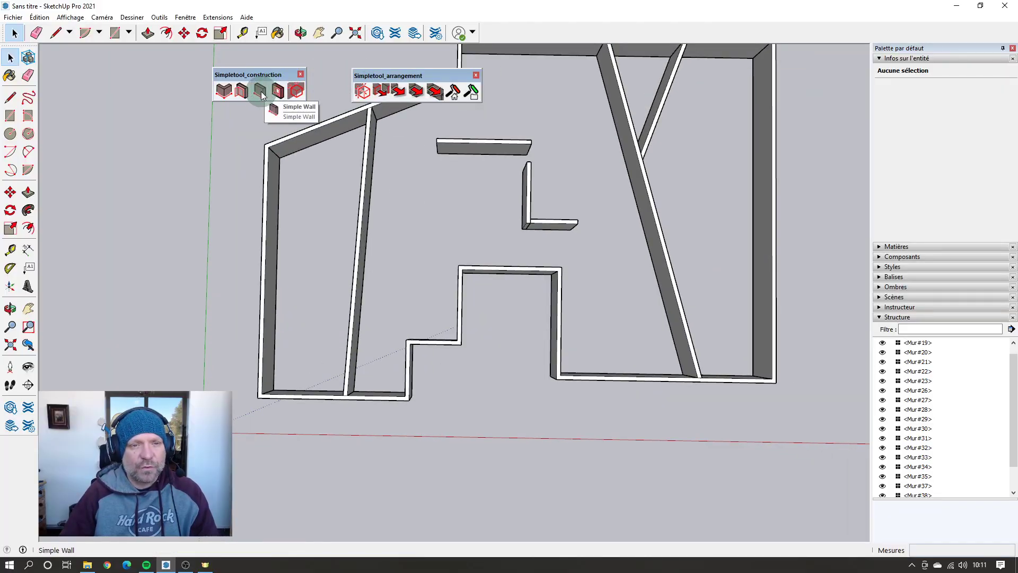
Step: Draw a Simple Wall along the outer face of the left wing's front wall, from its outer corner to its inner corner
click(261, 92)
middle_drag(302, 511, 347, 292)
scroll(261, 420, up, 5)
click(265, 346)
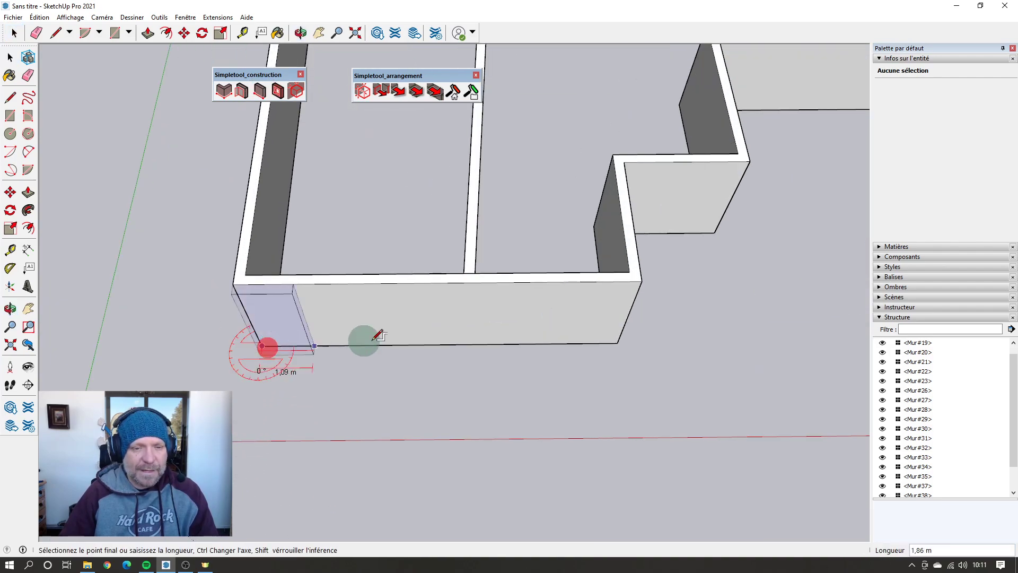
click(619, 349)
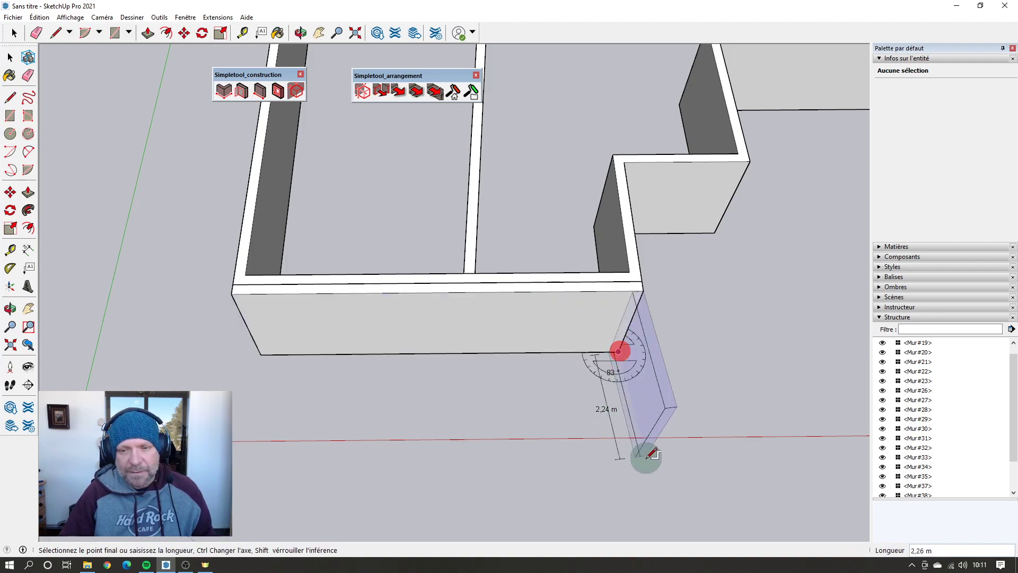
Step: Continue with a slanted wall segment running forward from the inner corner, add an angled segment about 2.30 m long, and end the chain
click(689, 492)
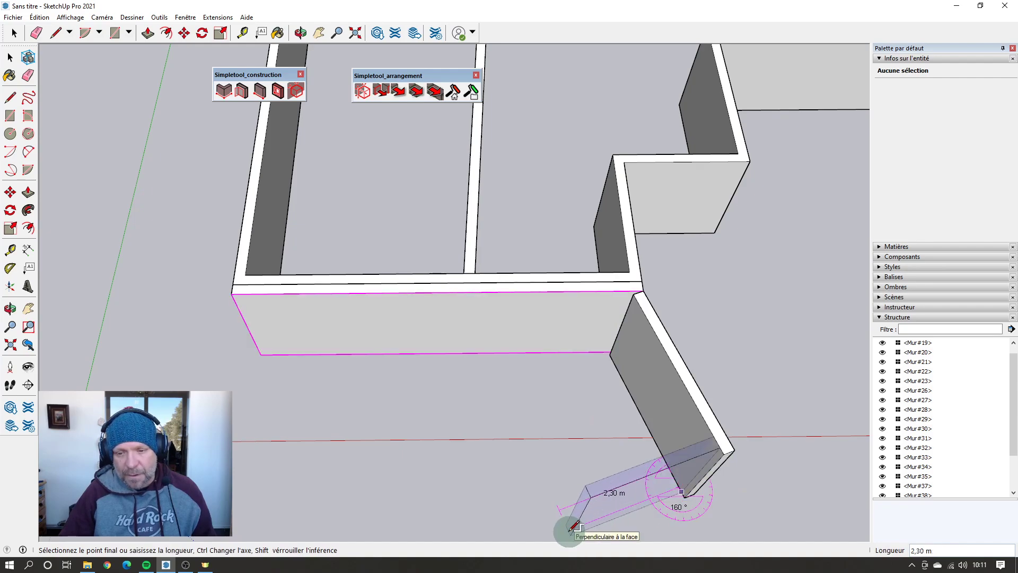
click(568, 528)
shift+middle_drag(557, 488, 375, 300)
scroll(403, 334, down, 2)
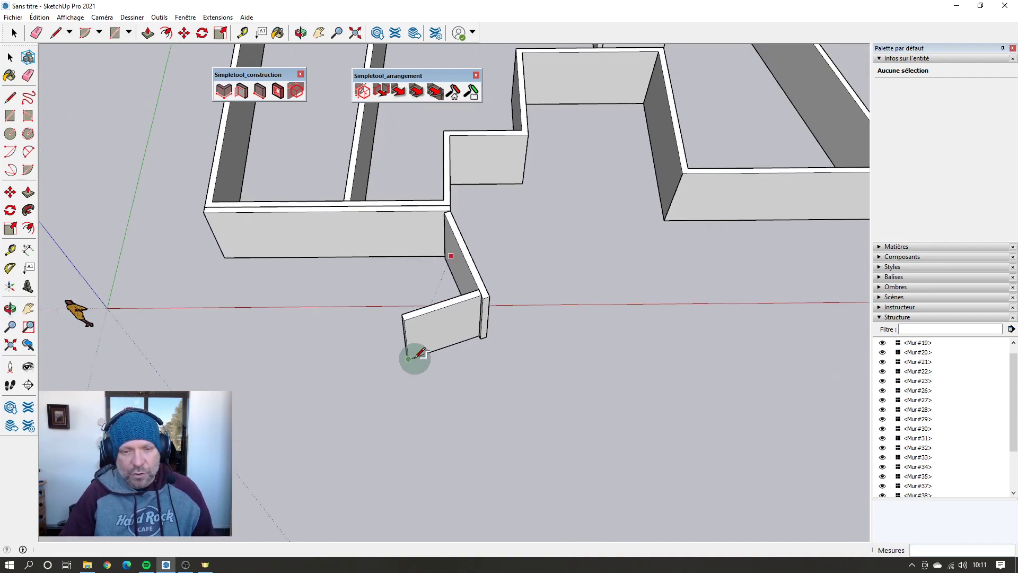
key(Escape)
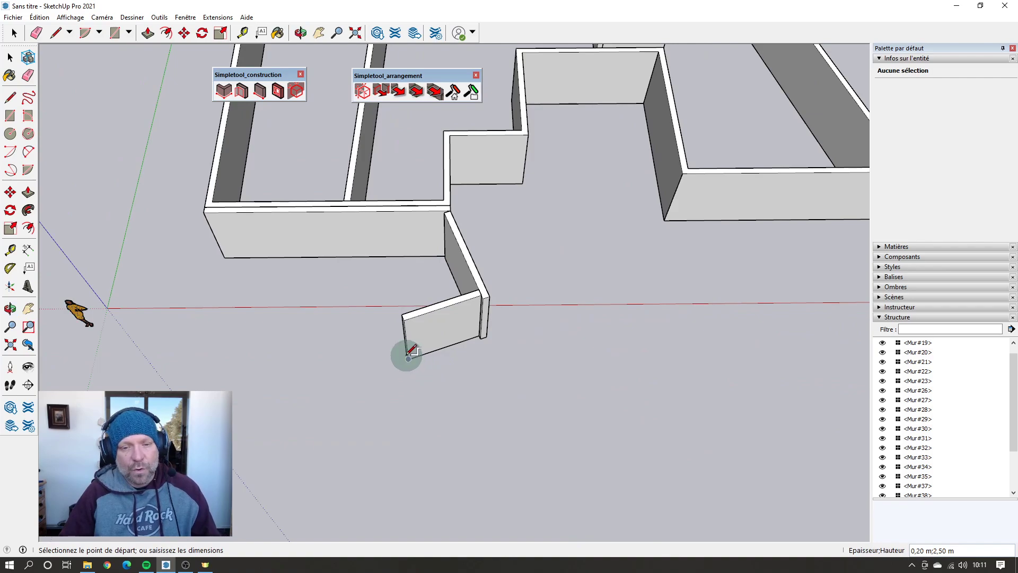
Step: Draw one more Simple Wall segment forward from the free end of the angled segment
click(408, 359)
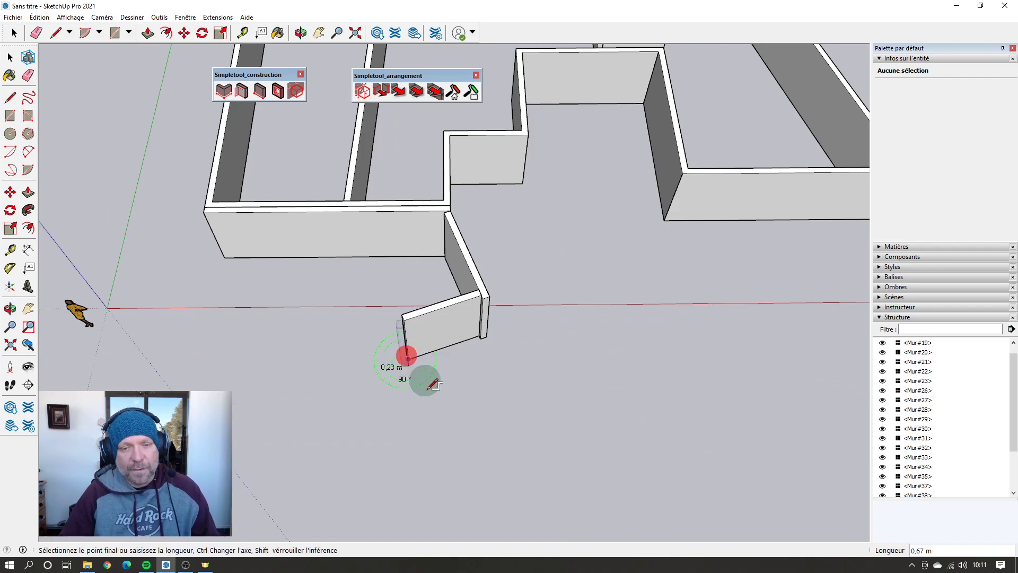
click(444, 458)
middle_drag(445, 458, 529, 433)
key(space)
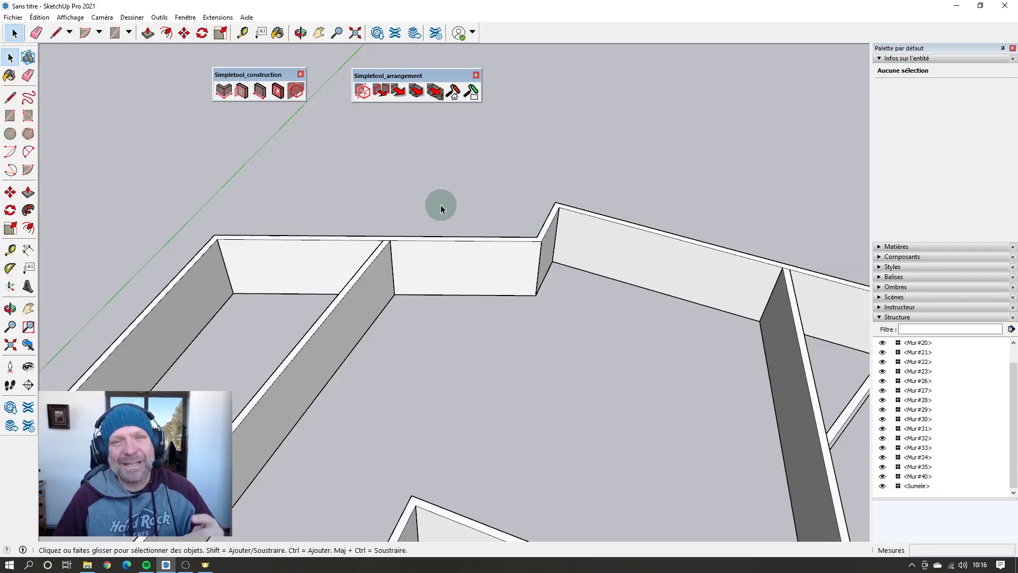
Step: Pick a two-leaf L106 model with Simple Windows and place it on the left wing's rear wall
scroll(411, 154, down, 2)
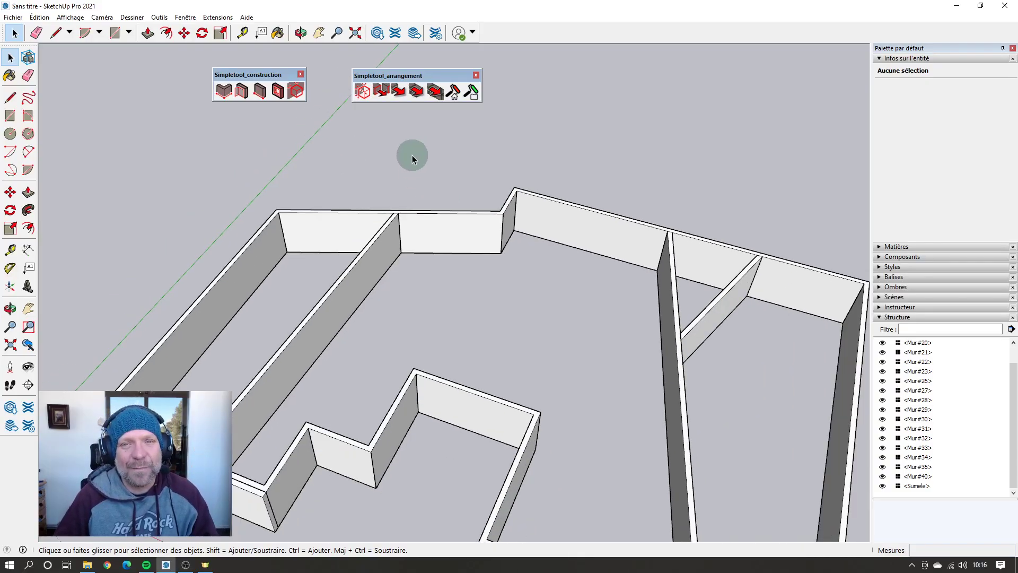
click(241, 90)
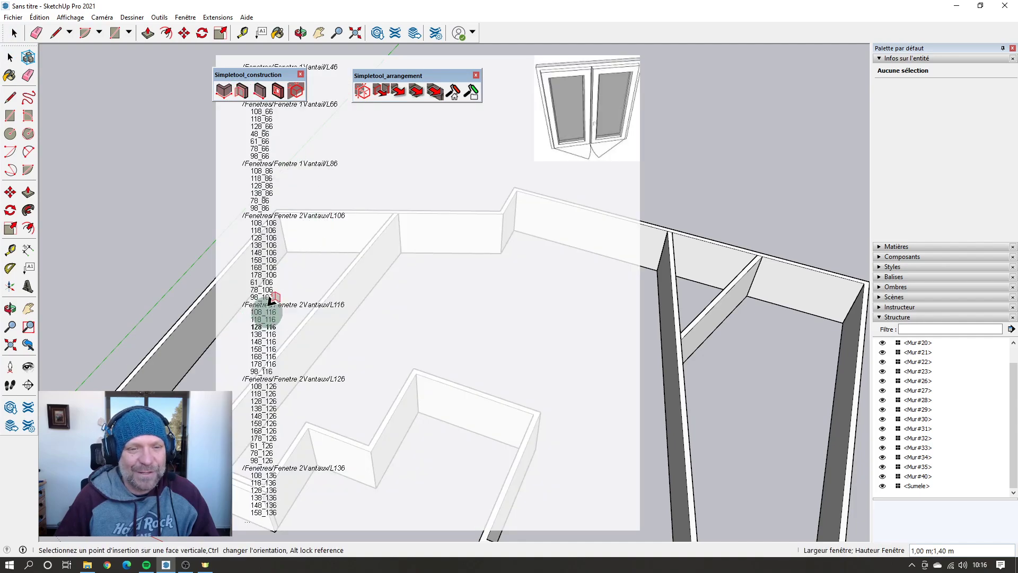
click(264, 267)
scroll(265, 264, up, 5)
click(325, 244)
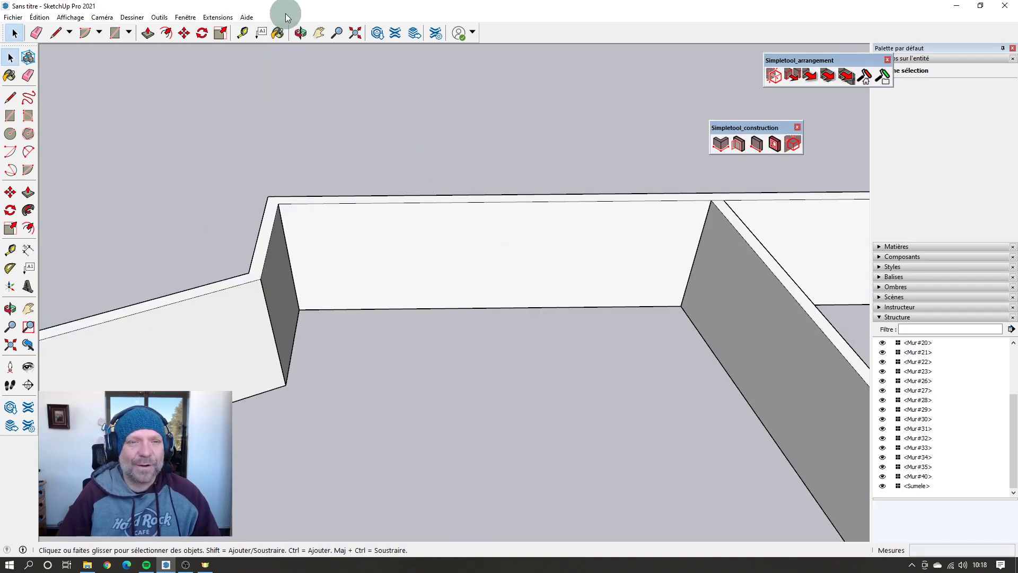
Step: Set the Simple Windows opening library to the Adebeo_SimpleTool lib\opening folder
click(738, 144)
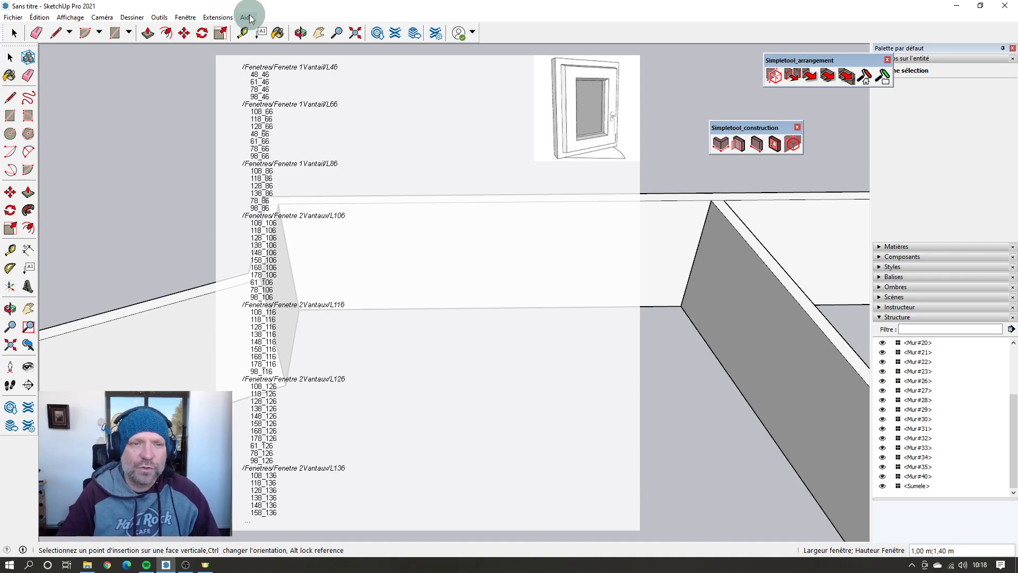
click(215, 18)
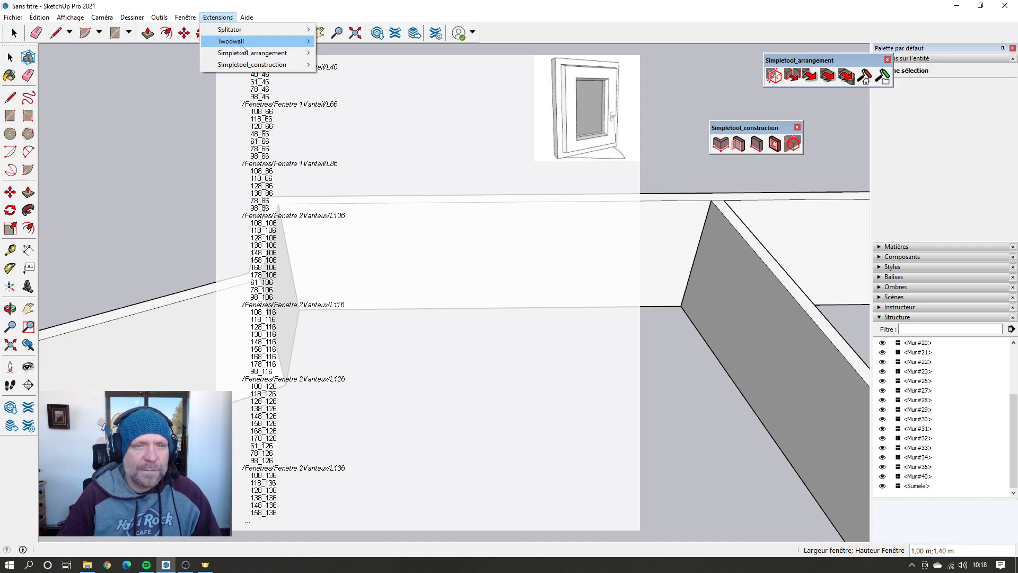
click(250, 68)
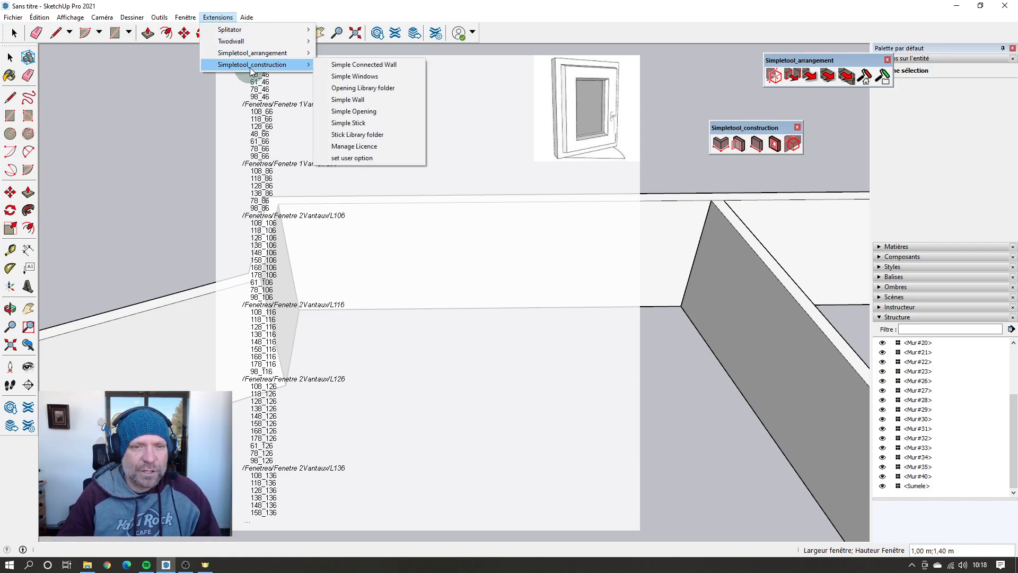
click(398, 92)
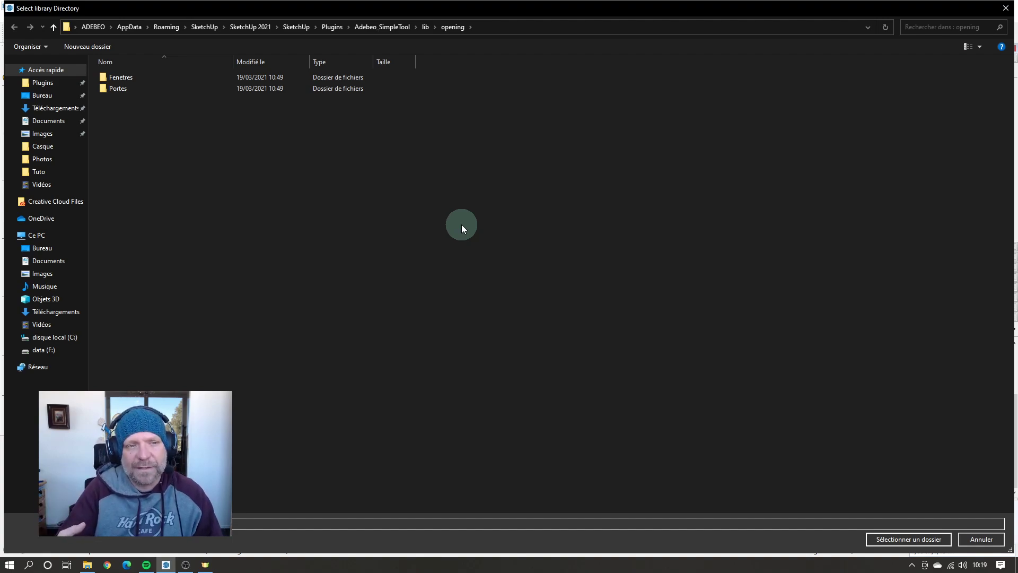
click(921, 540)
click(531, 307)
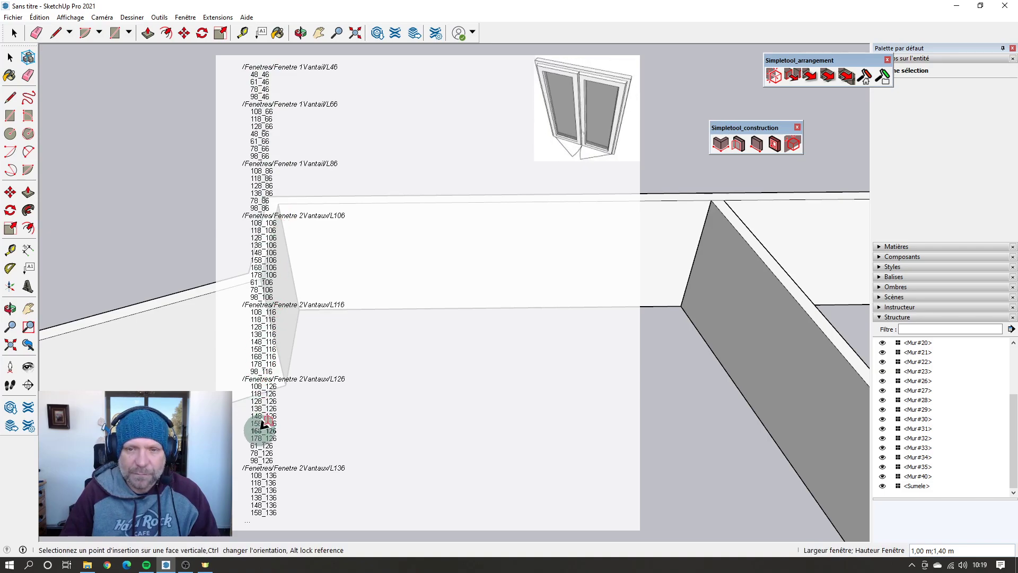
Step: Browse the window and door models in the opening library and filter the list with 138*
scroll(296, 322, down, 15)
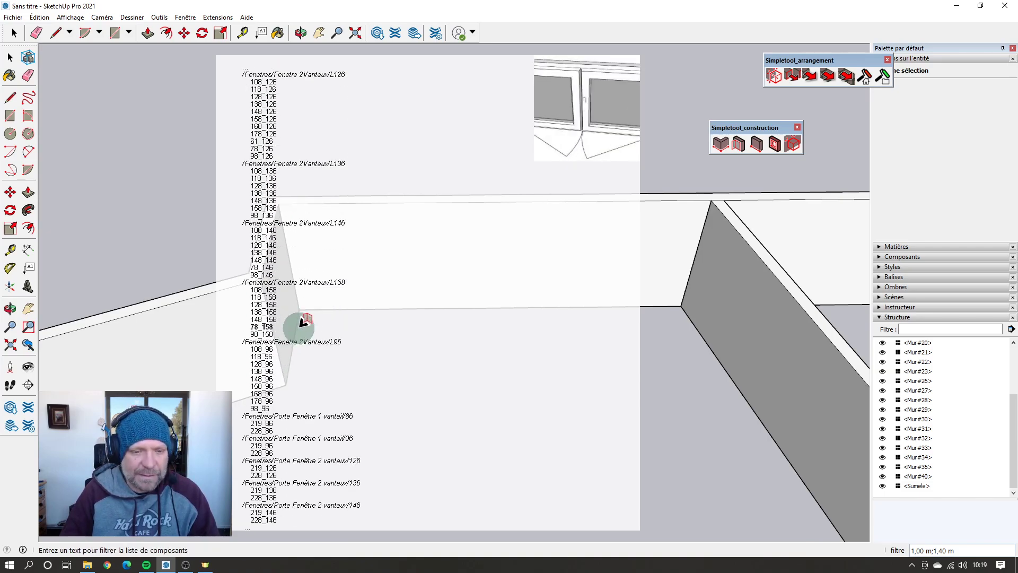
scroll(296, 328, up, 8)
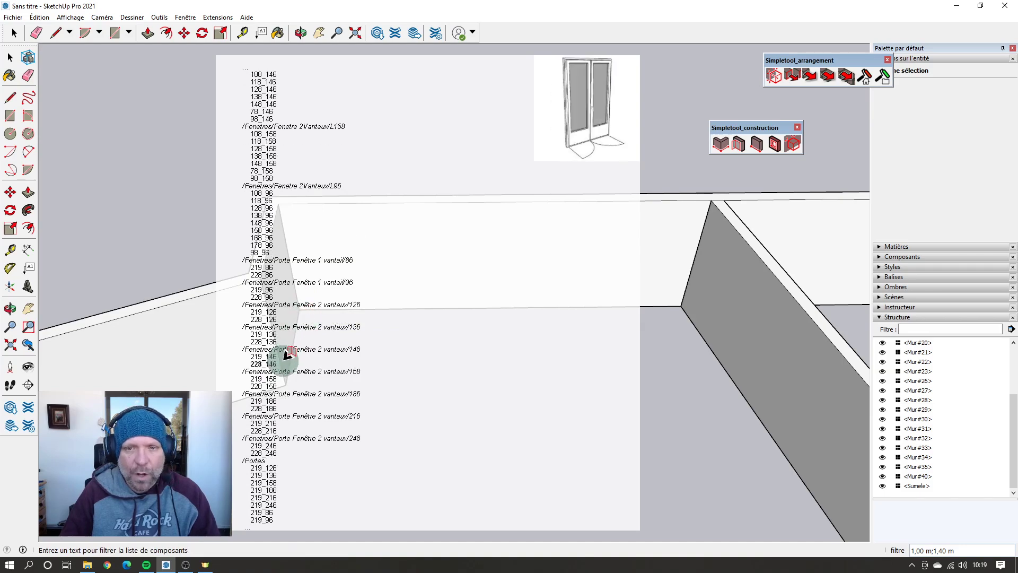
scroll(287, 356, up, 7)
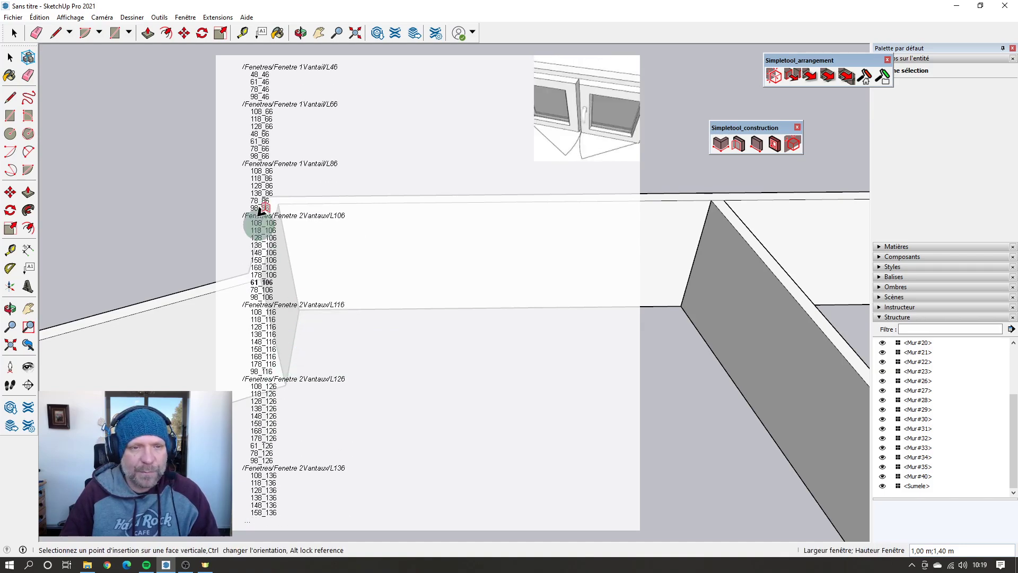
scroll(272, 209, down, 5)
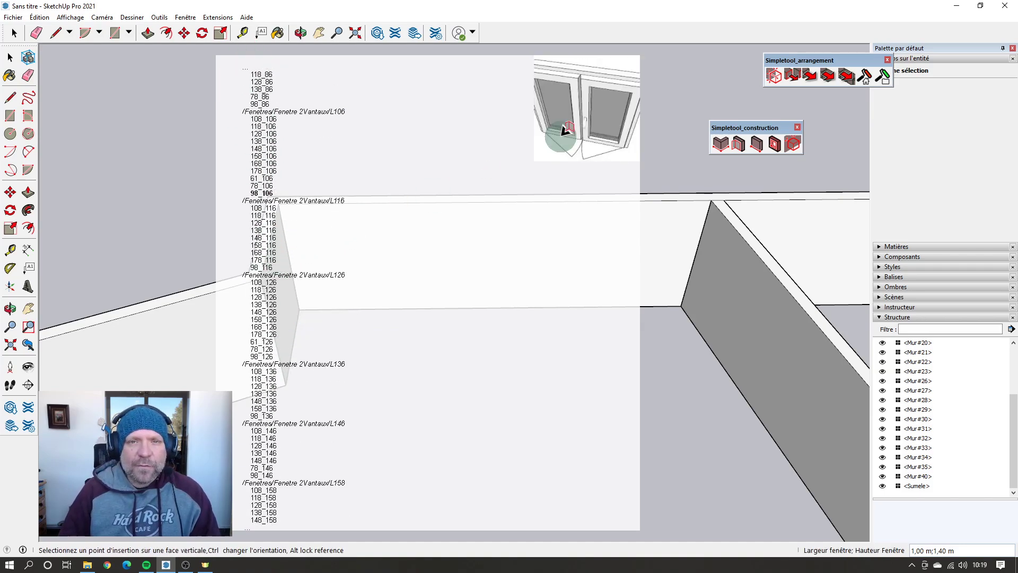
scroll(265, 134, down, 19)
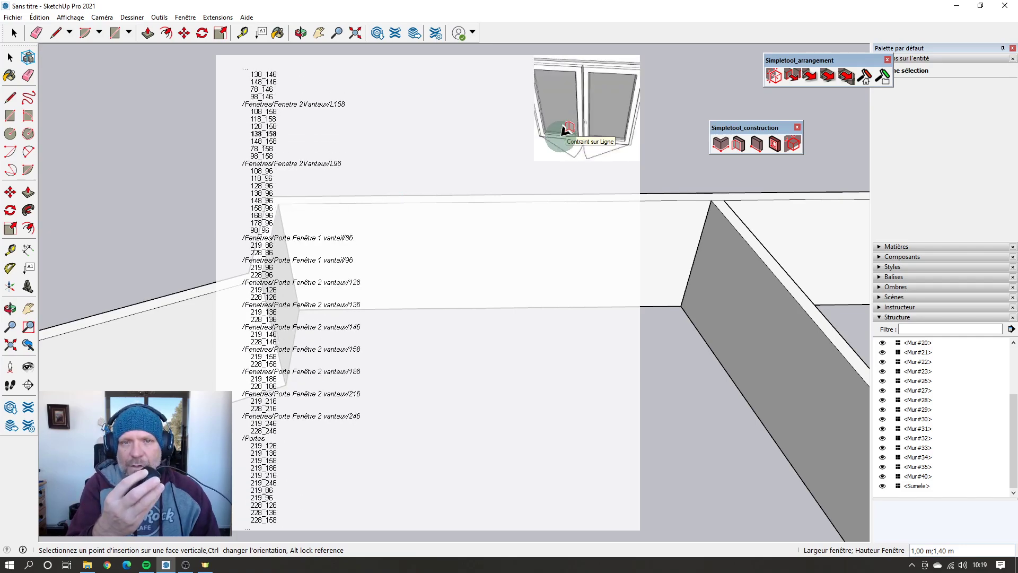
scroll(265, 134, up, 15)
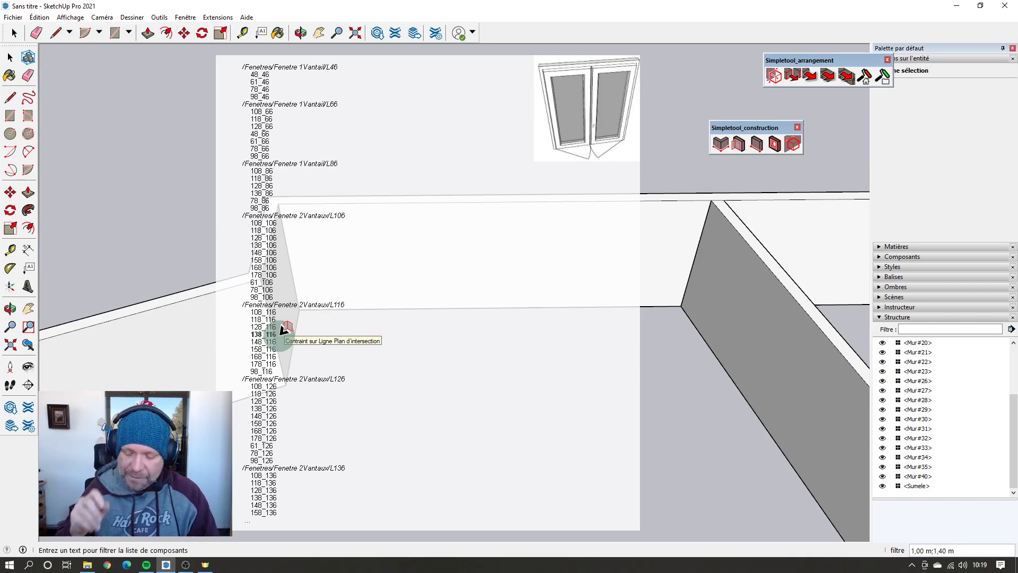
text(13)
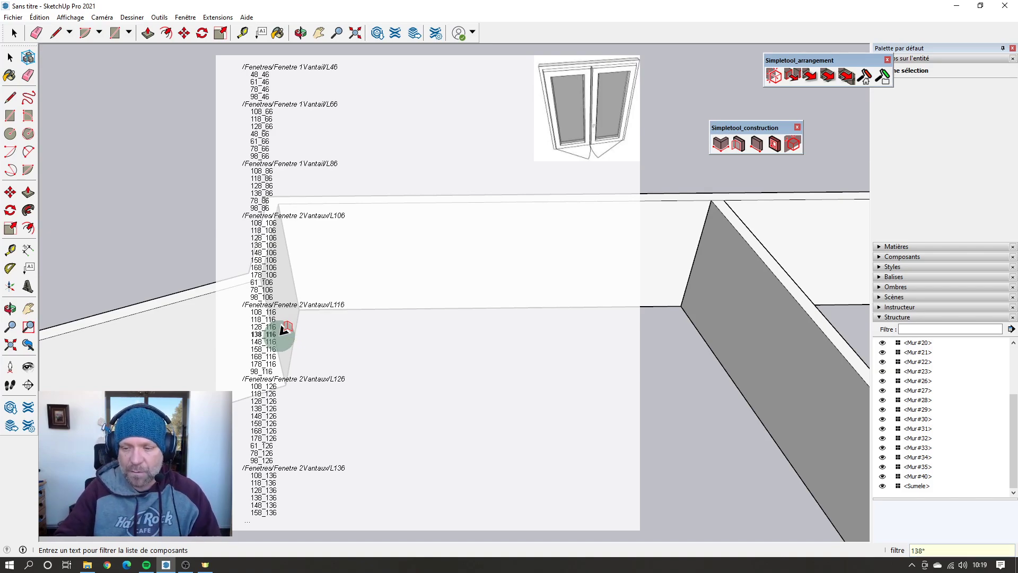
text(8*)
key(Return)
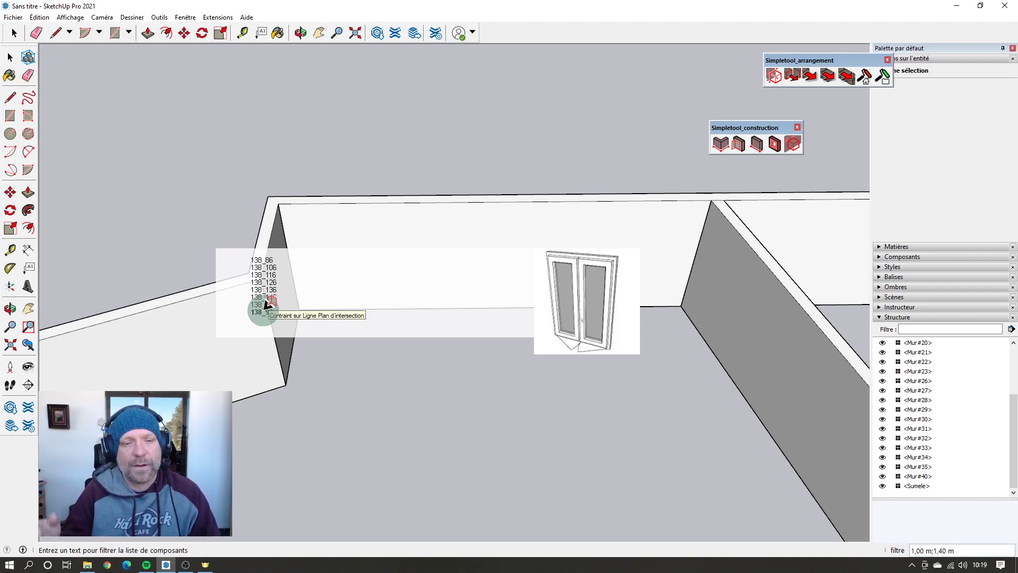
Step: Place the two-leaf 138_136 window on the right wing's rear wall near the inner jog
click(262, 287)
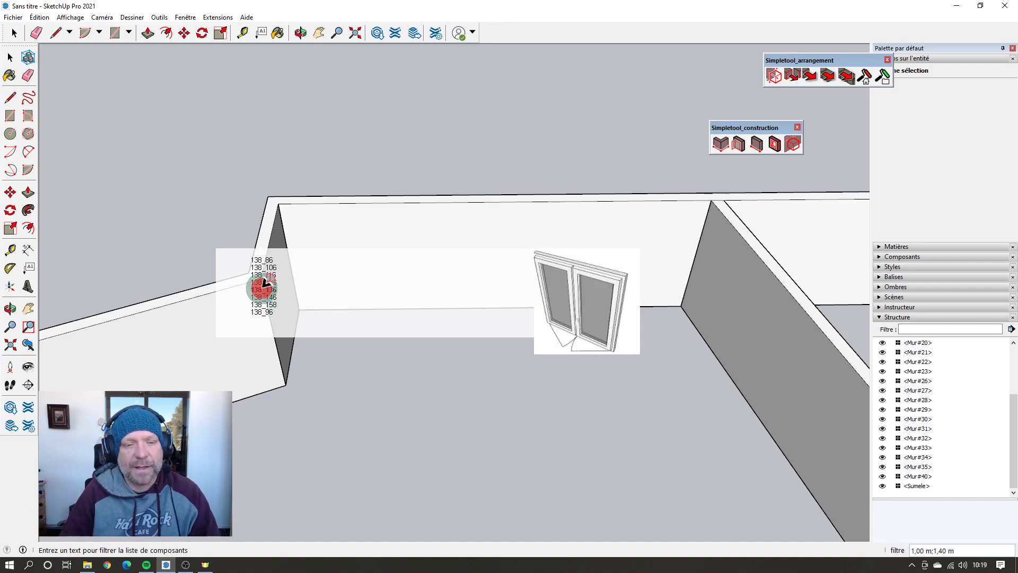
click(344, 286)
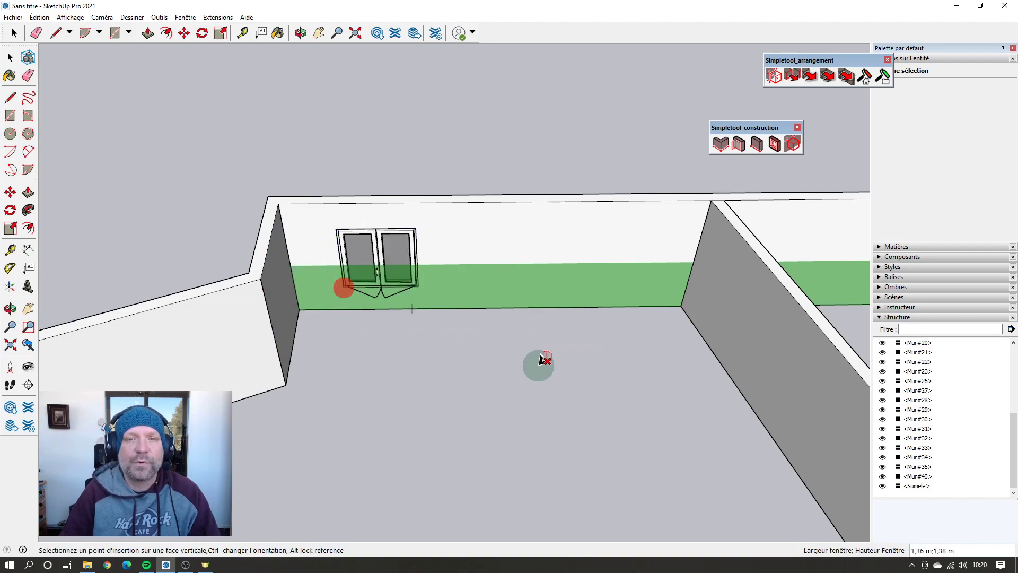
key(space)
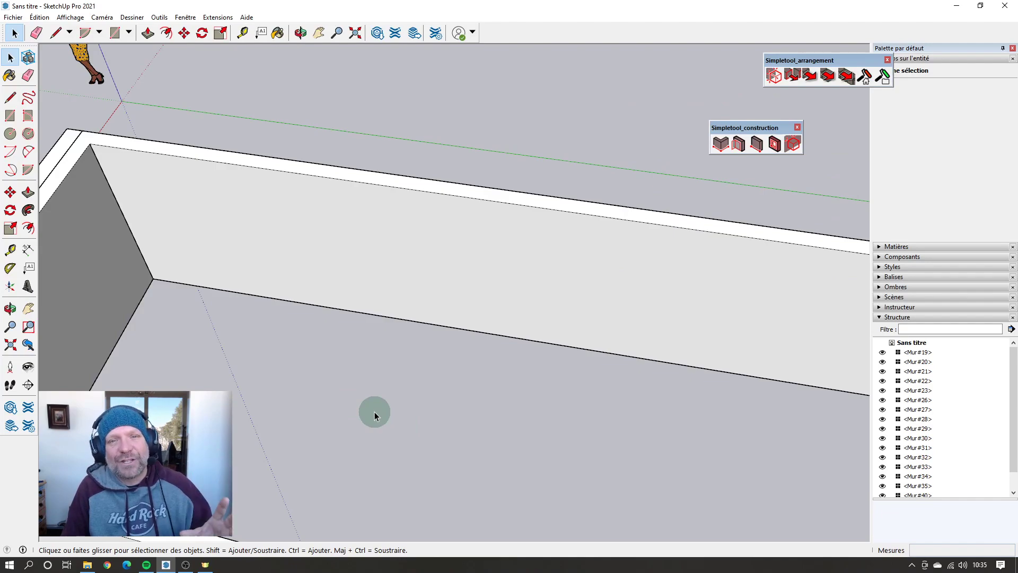
Step: Place a two-leaf 148_106 window on the long rear wall, 2 m from the inner corner and 50 cm above the floor
click(737, 147)
click(269, 249)
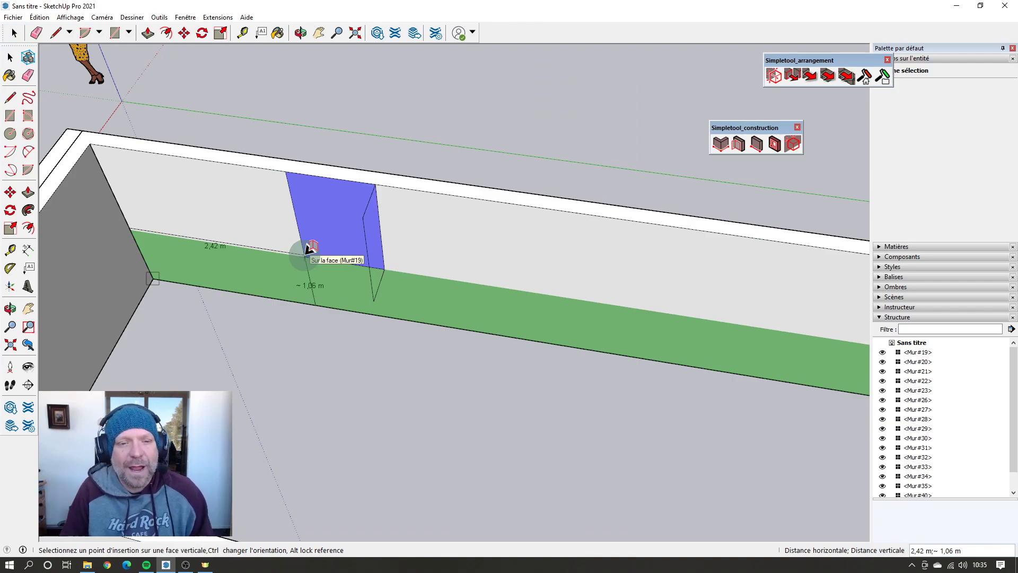
scroll(244, 277, down, 4)
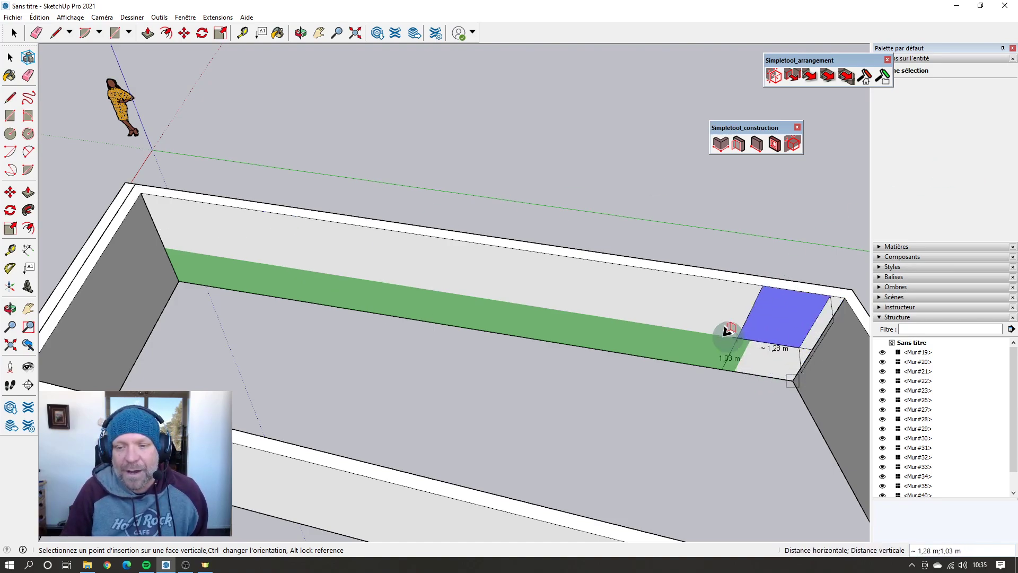
scroll(295, 285, down, 5)
middle_drag(289, 296, 324, 262)
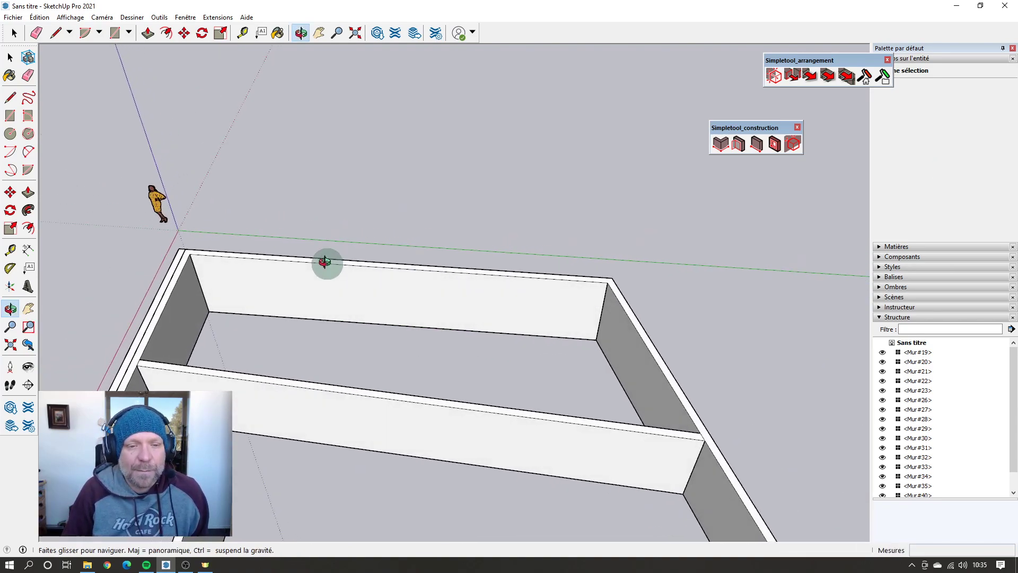
scroll(297, 276, up, 3)
scroll(269, 297, down, 2)
scroll(233, 297, up, 2)
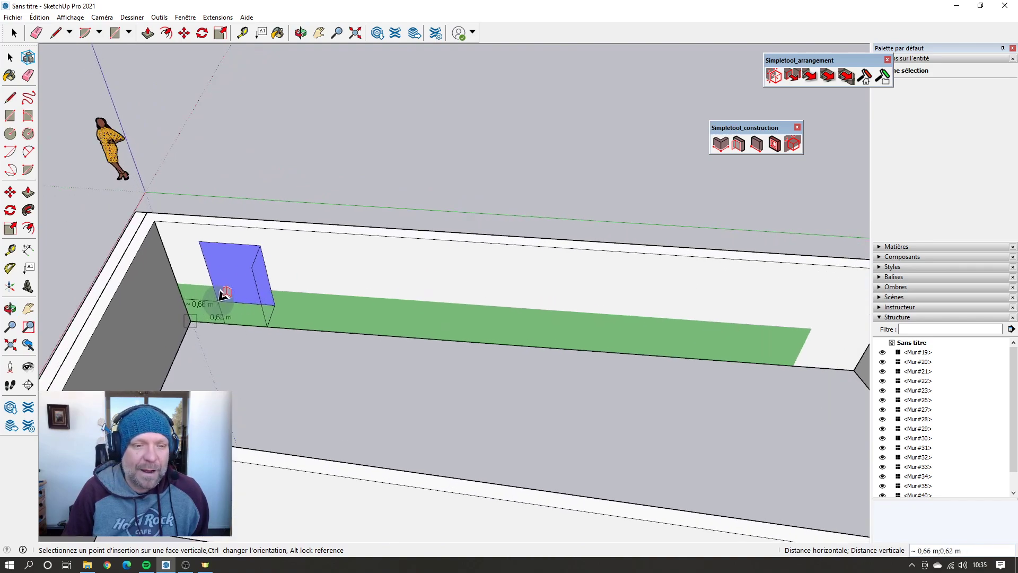
scroll(223, 294, up, 1)
scroll(254, 298, up, 2)
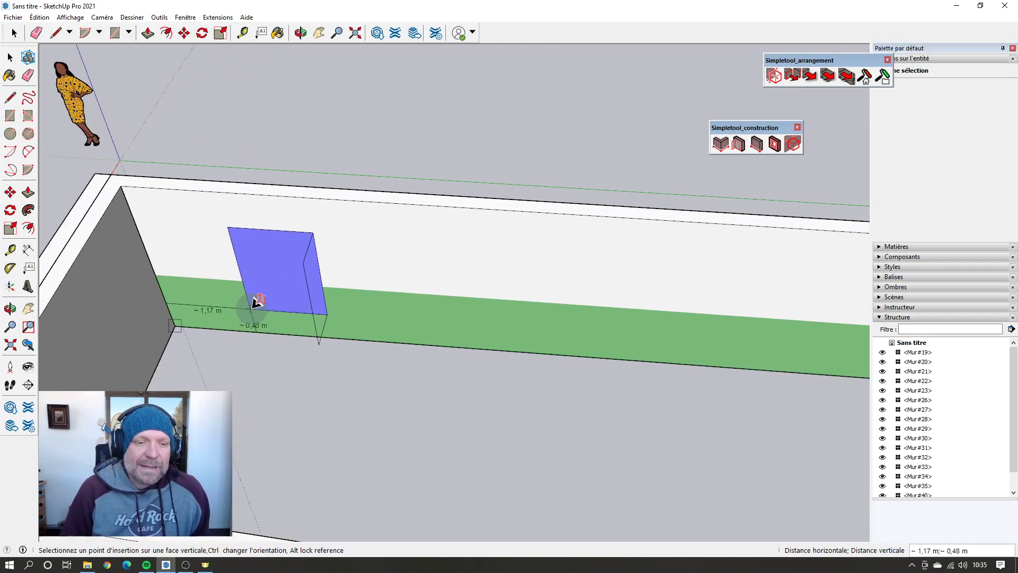
scroll(255, 302, up, 1)
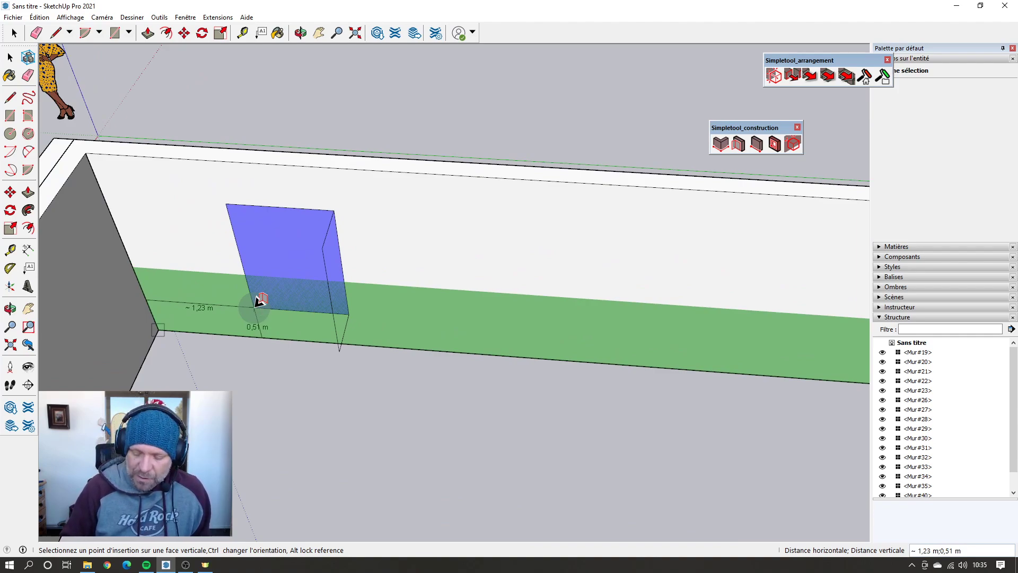
text(2m;50cm)
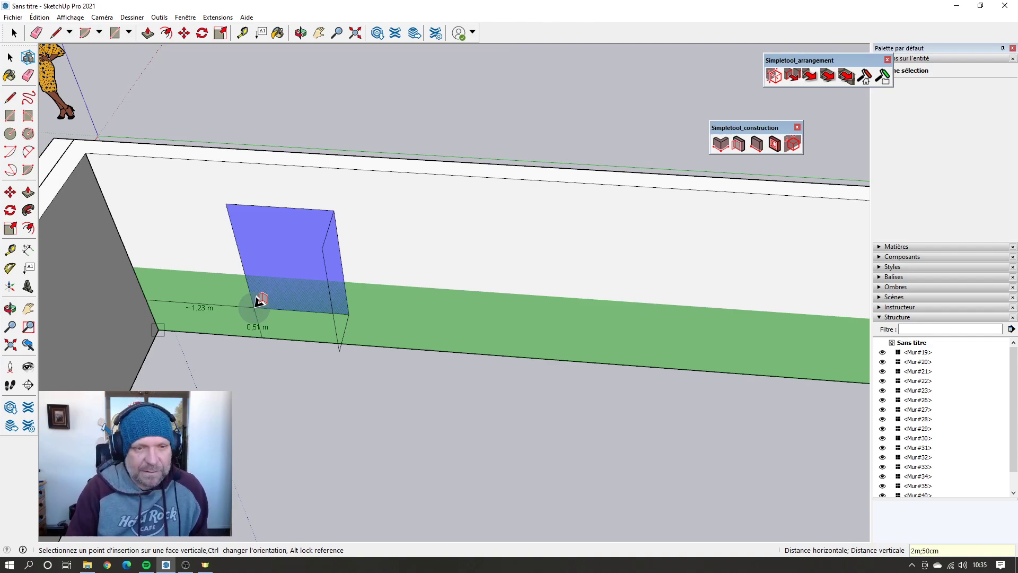
key(Return)
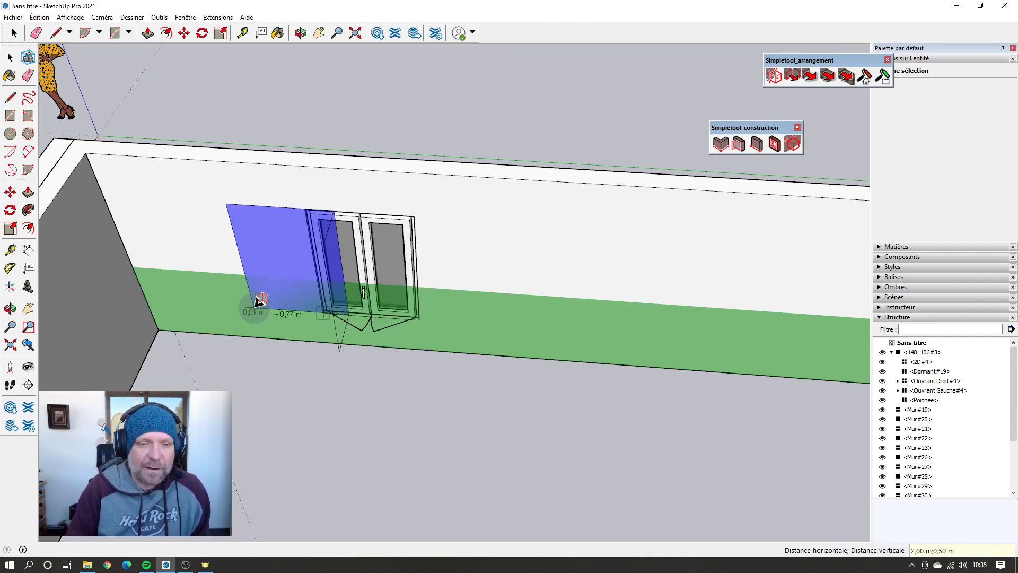
Step: Measure the placed window's distances from the inner wall corner and from the floor with the Tape Measure
scroll(258, 301, down, 4)
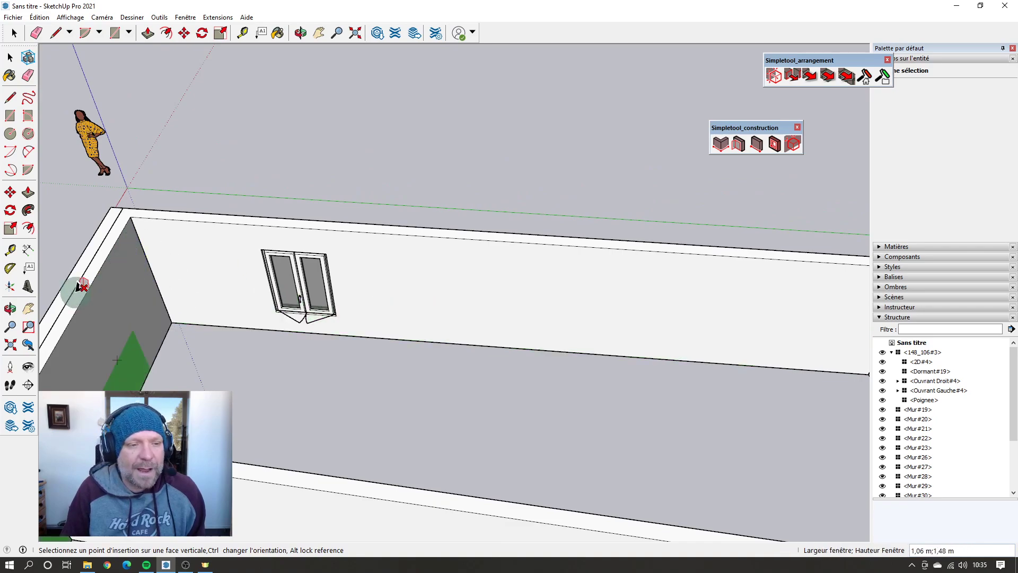
click(17, 250)
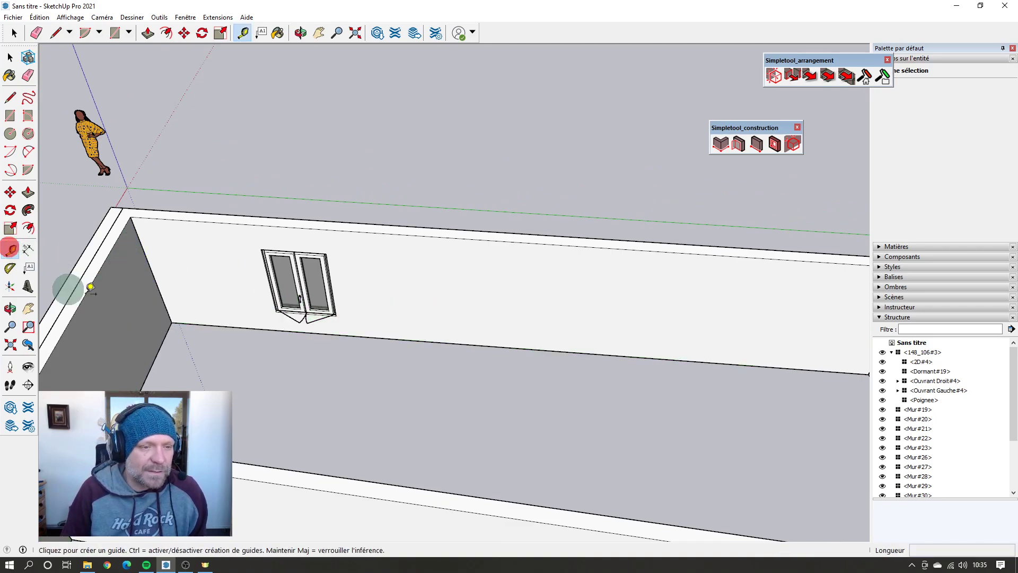
click(162, 299)
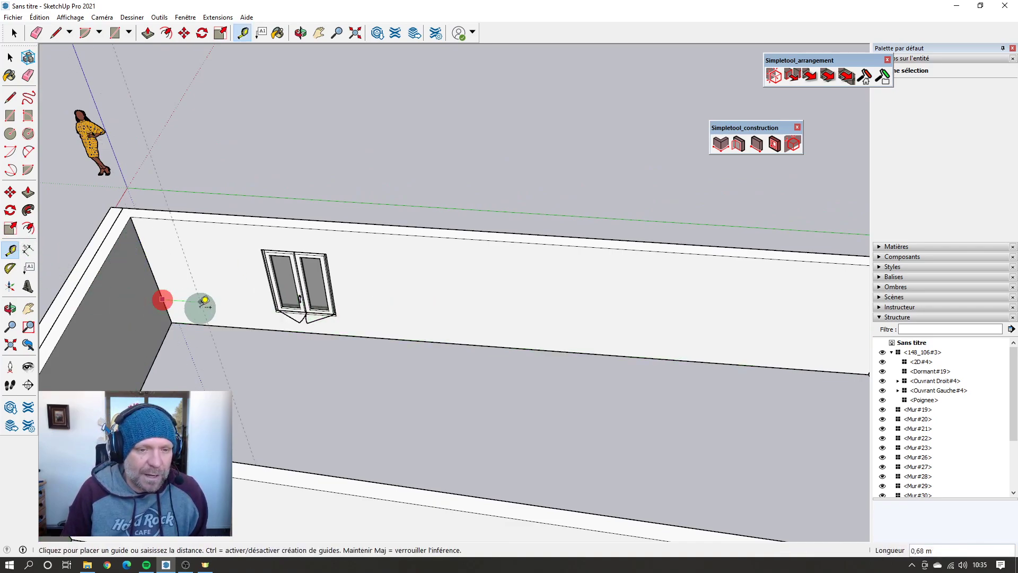
click(267, 303)
click(265, 329)
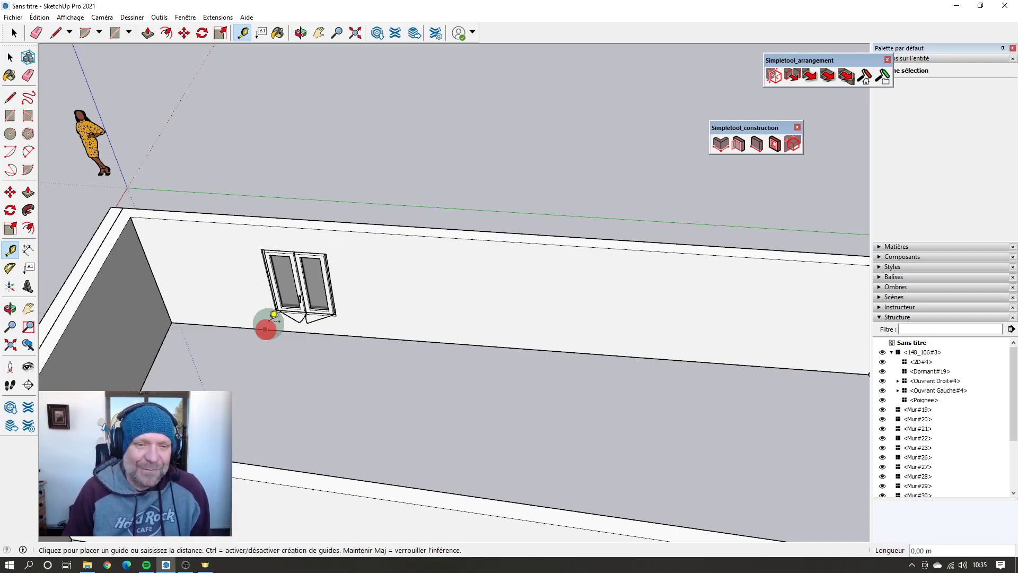
key(Escape)
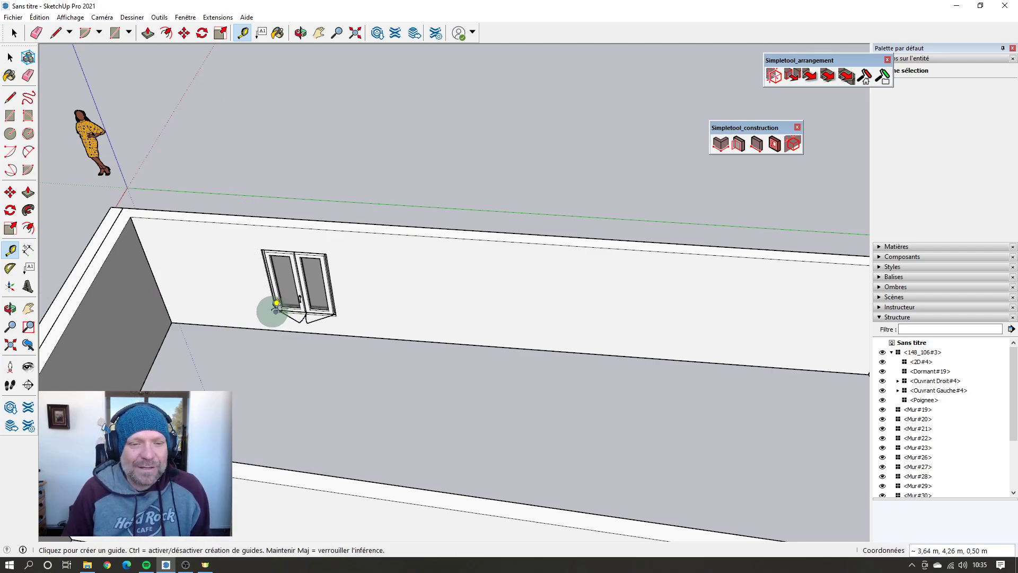
Step: Insert a single-leaf 138_86 window 1 m beyond the two-leaf window, aligned with its lower corner
click(738, 142)
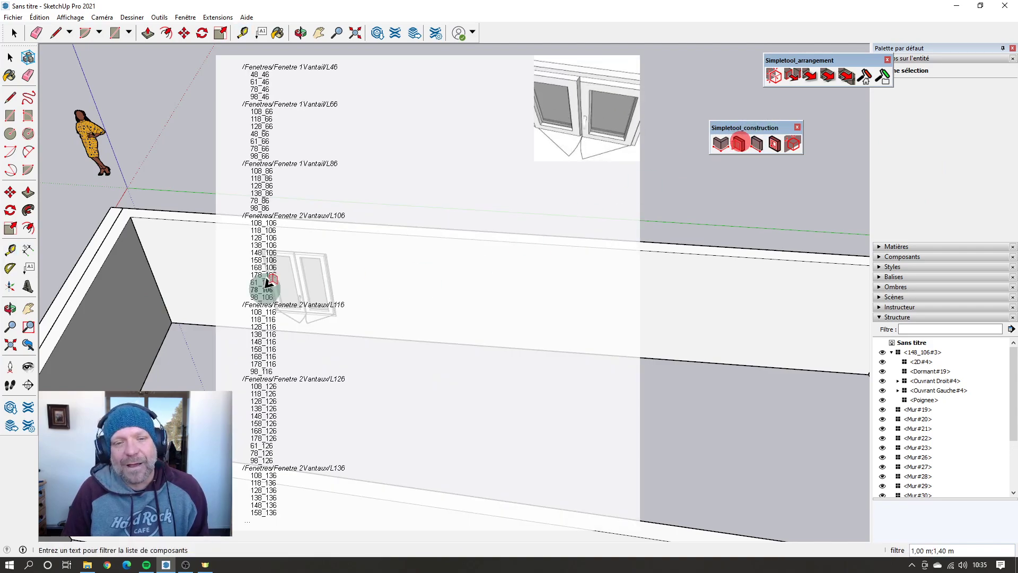
click(272, 193)
scroll(392, 311, up, 2)
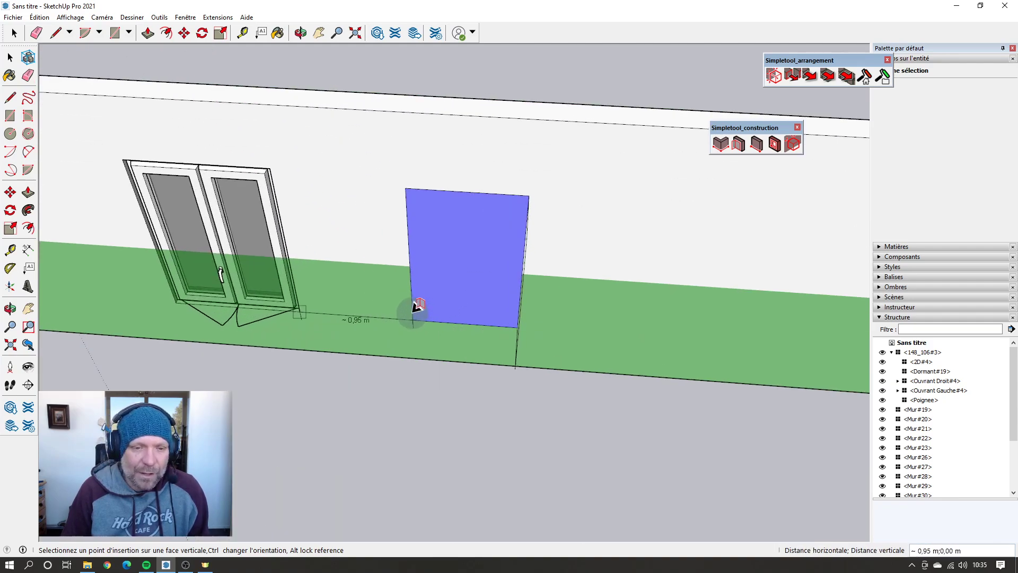
scroll(371, 315, down, 5)
scroll(349, 313, up, 5)
scroll(360, 304, down, 3)
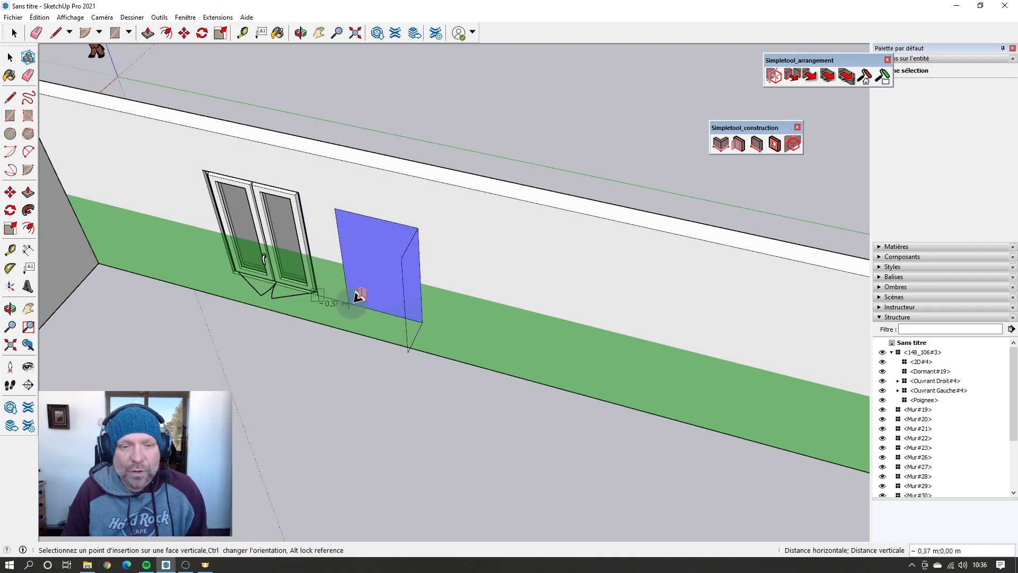
text(1m)
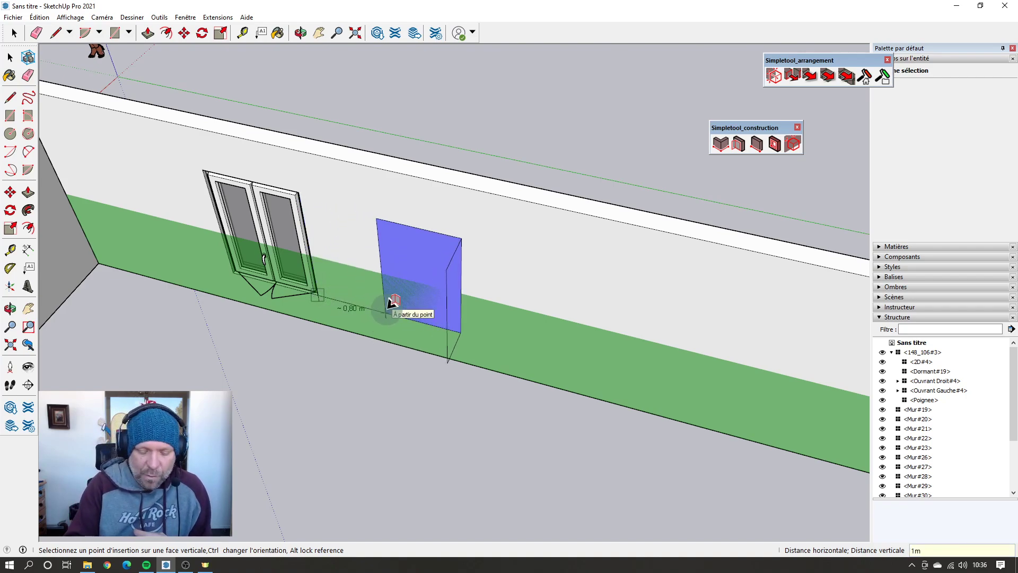
key(Return)
scroll(391, 304, down, 10)
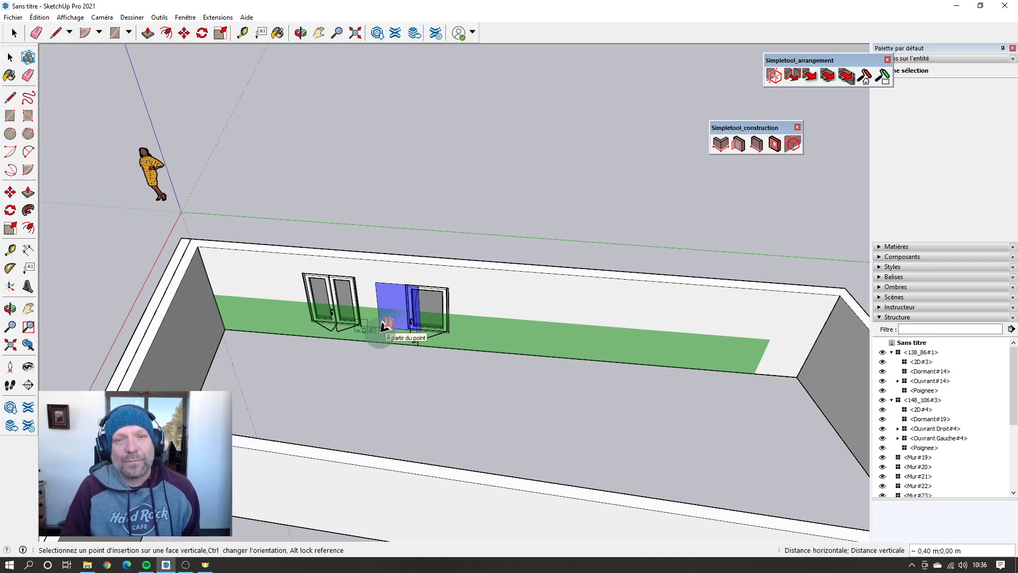
Step: Insert a single-leaf 128_86 window with reversed opening direction about 0.53 m beyond the 138_86 window, keeping the sills aligned
key(Tab)
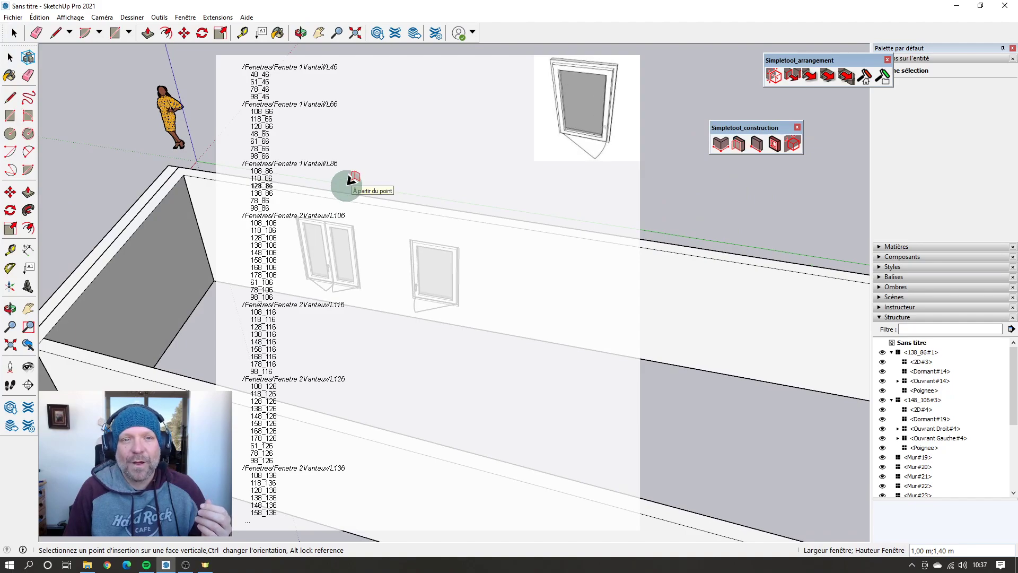
click(290, 181)
scroll(493, 300, up, 2)
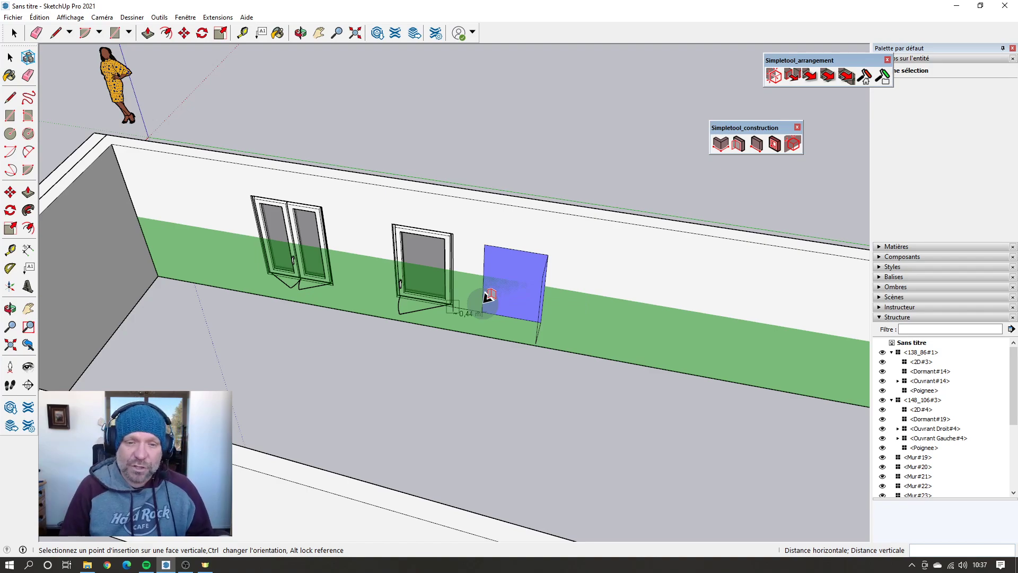
key(ctrl)
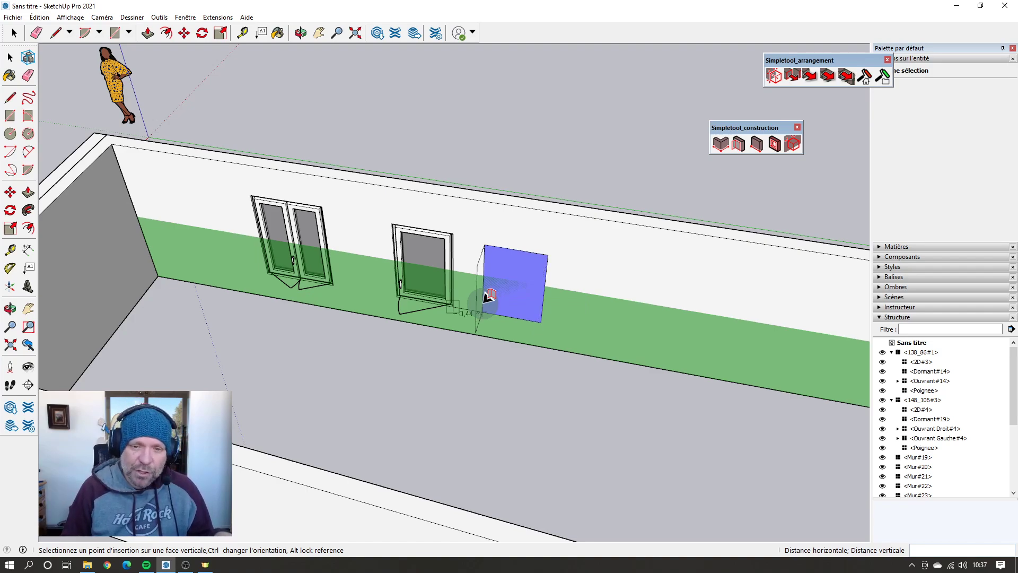
middle_drag(488, 297, 438, 309)
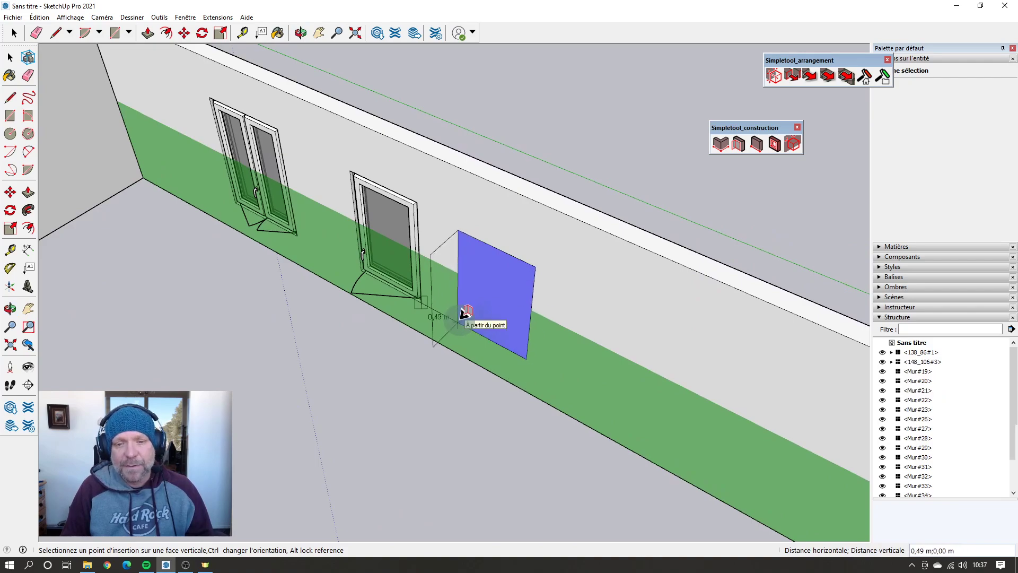
key(ctrl)
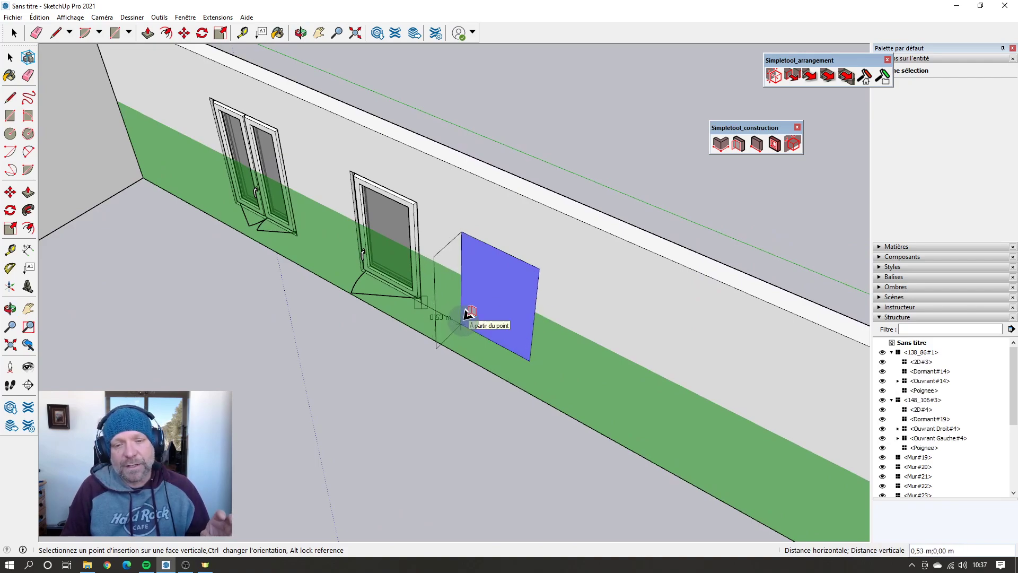
click(464, 314)
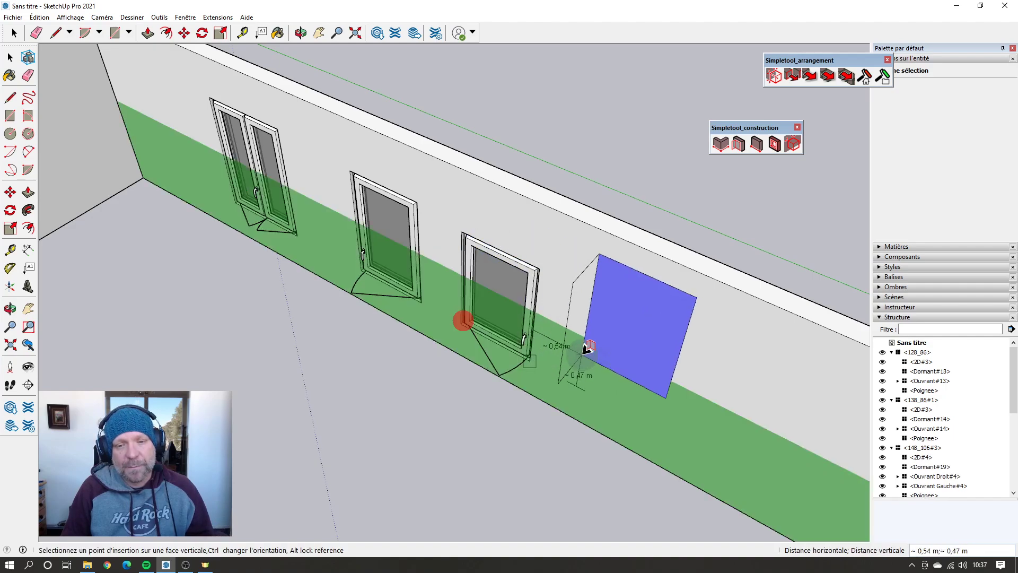
Step: Place a second 128_86 window farther along the same wall, opening opposite to the previous one, and leave the tool
click(575, 376)
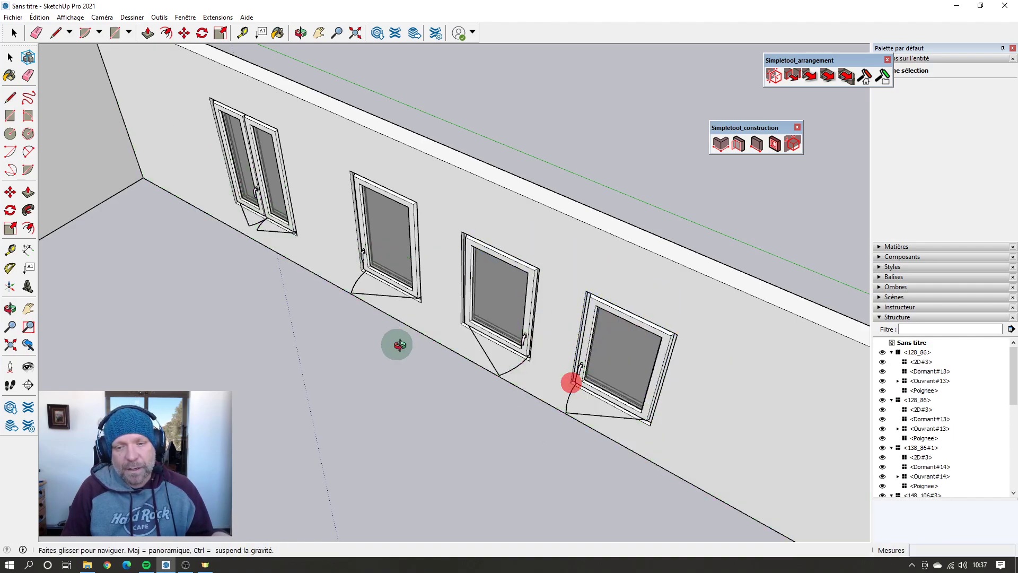
middle_drag(393, 343, 586, 354)
key(space)
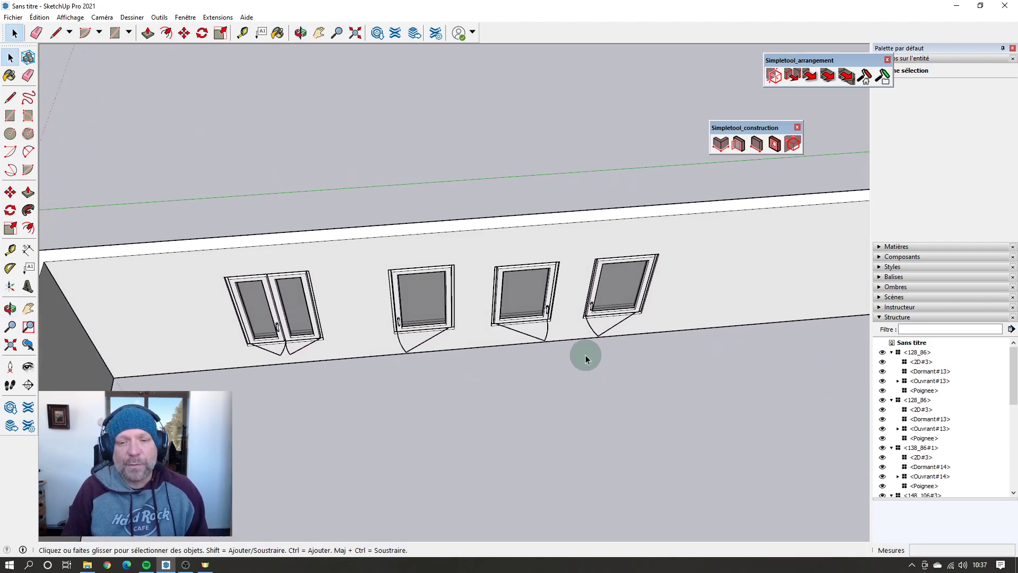
Step: Pick the two-leaf 138_106 model and preview its placement relative to the lower corner of the last window
scroll(586, 354, down, 2)
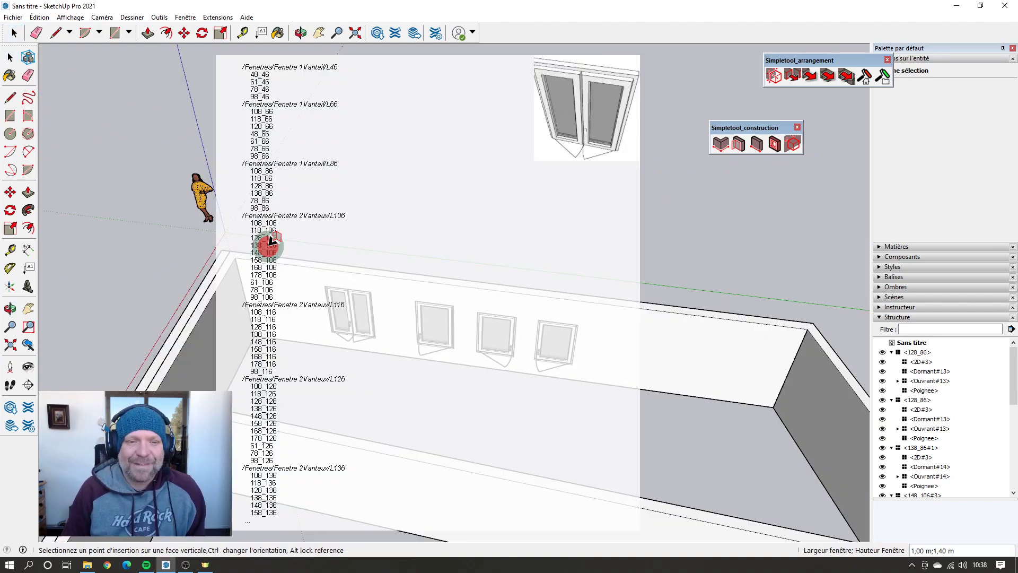
click(268, 244)
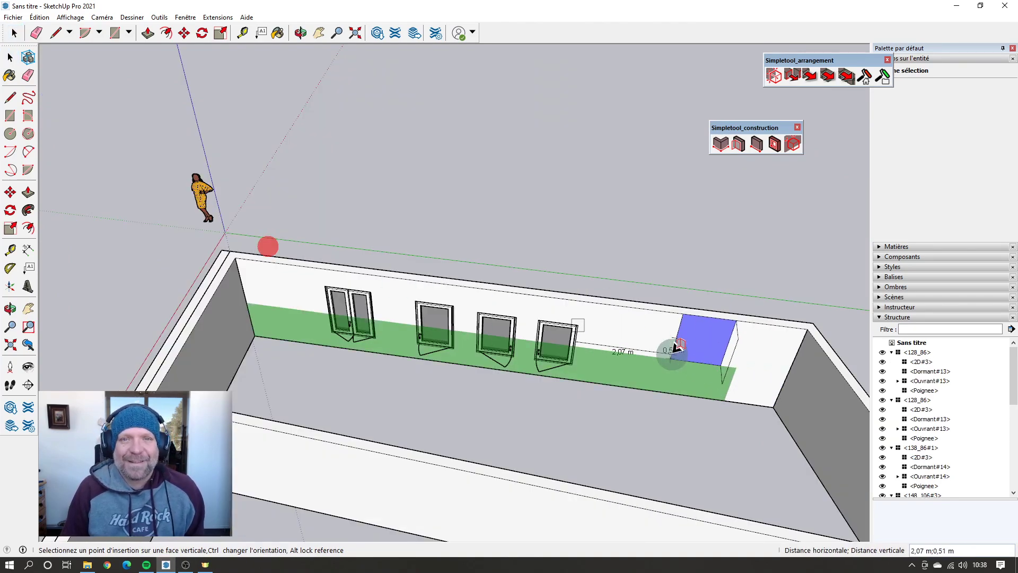
scroll(636, 350, up, 2)
scroll(639, 364, up, 2)
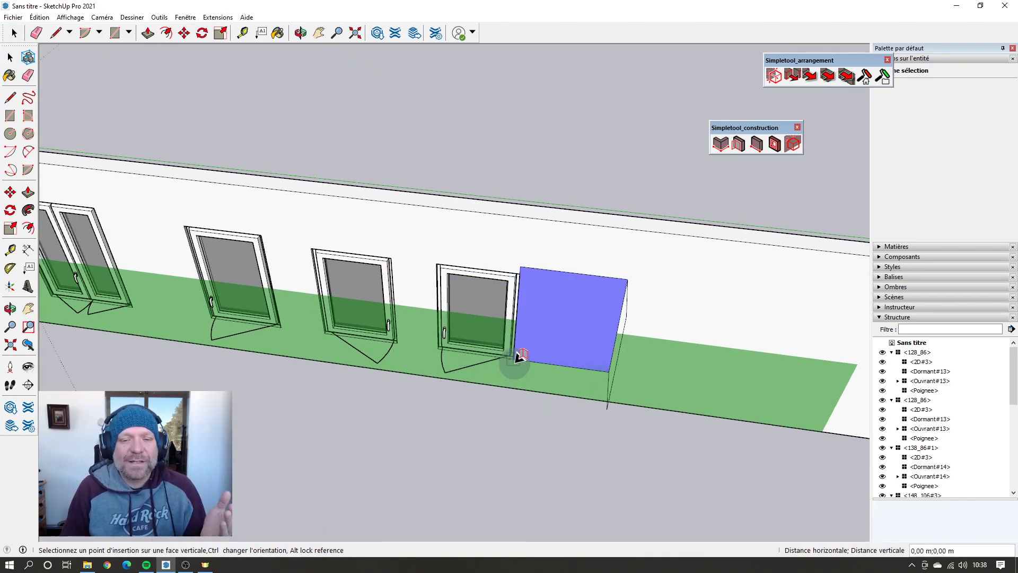
scroll(517, 355, down, 4)
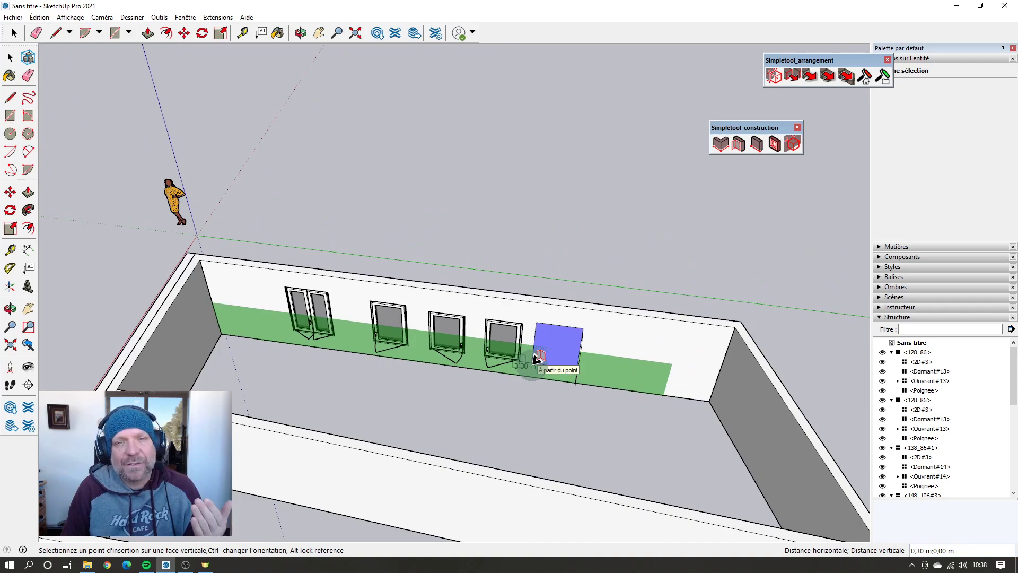
scroll(535, 359, up, 4)
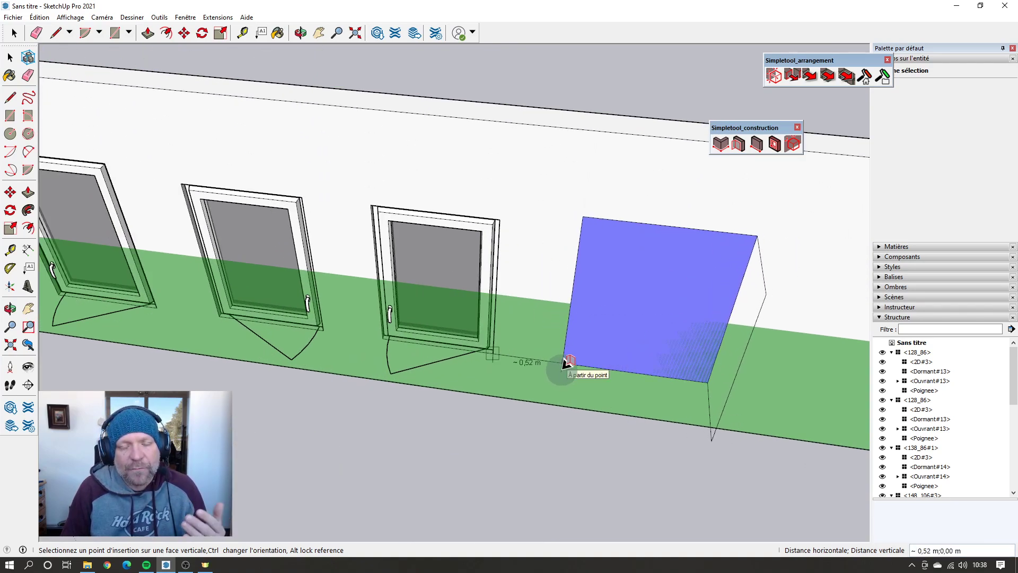
scroll(565, 364, down, 6)
middle_drag(567, 364, 288, 363)
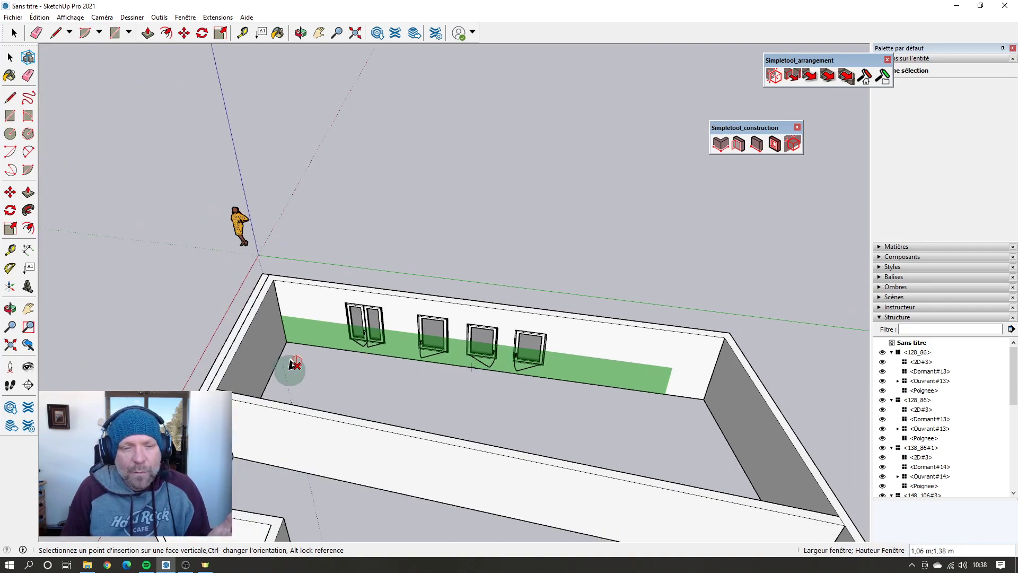
Step: Lock the window's placement reference to the lower inner corner where the long wall meets the end wall
scroll(296, 349, up, 5)
scroll(320, 320, up, 3)
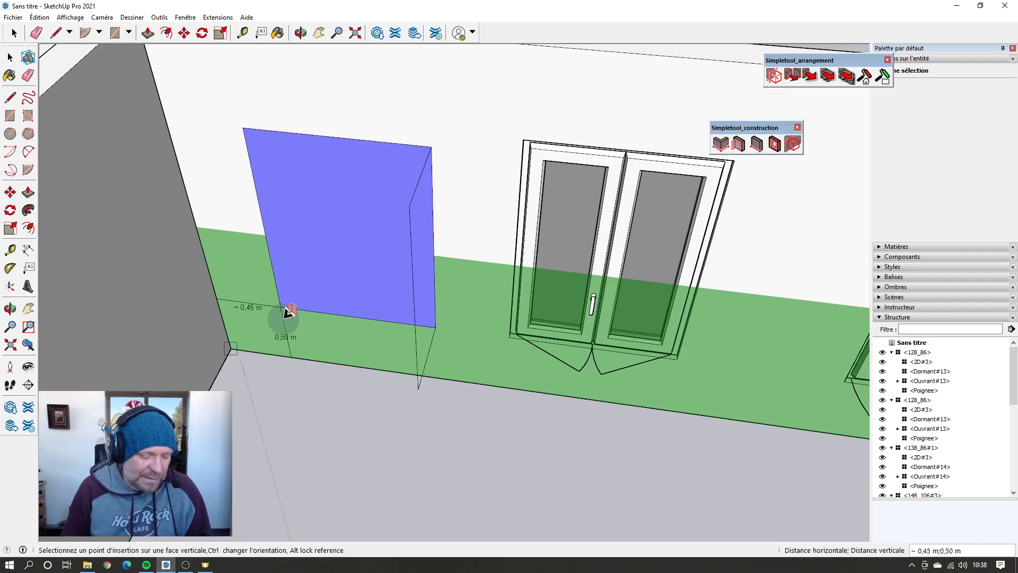
key(alt)
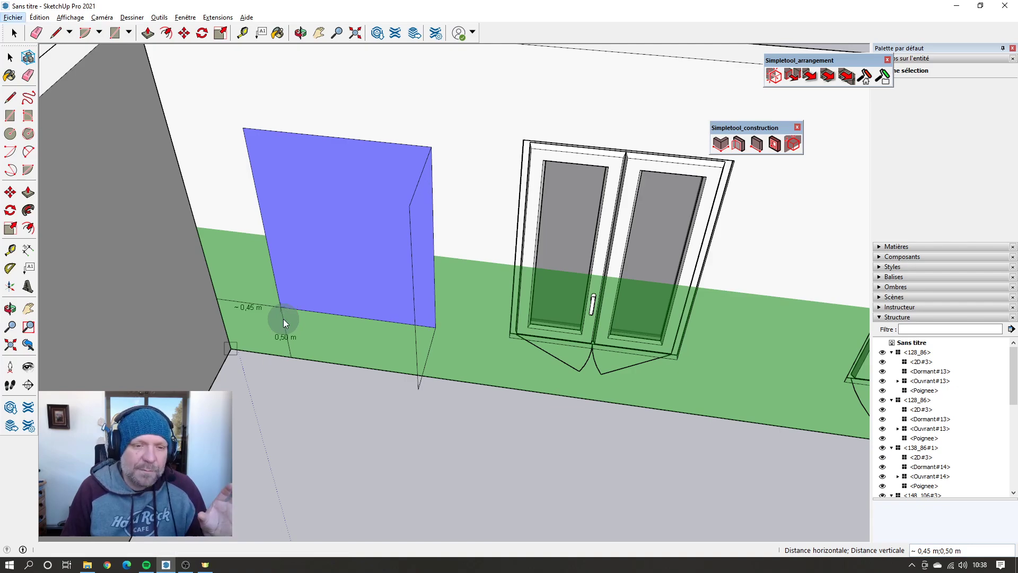
key(alt)
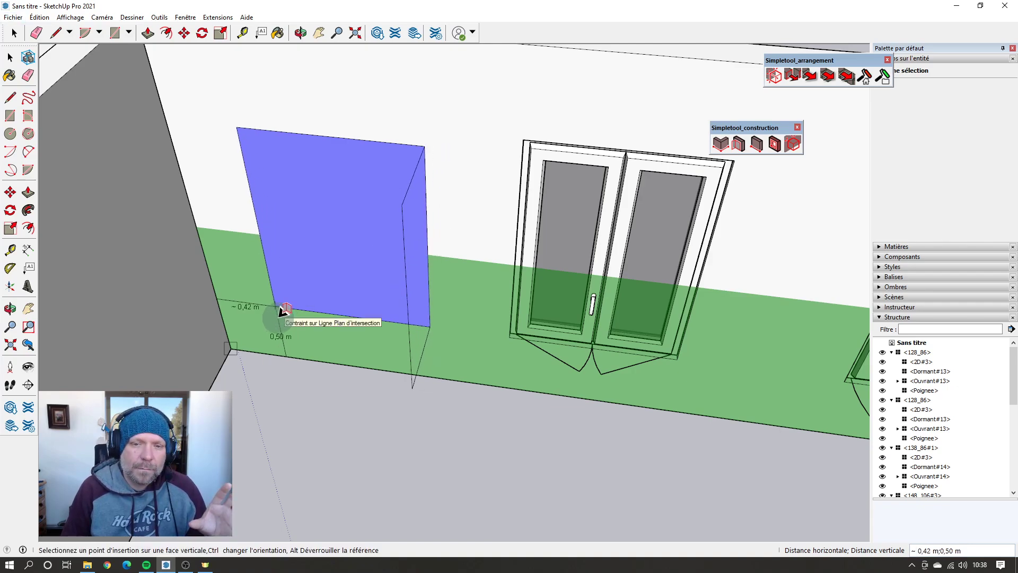
Step: Insert the two-leaf 138_106 window on the long wall, 8 m from the locked corner and 50 cm above the floor
scroll(284, 310, down, 6)
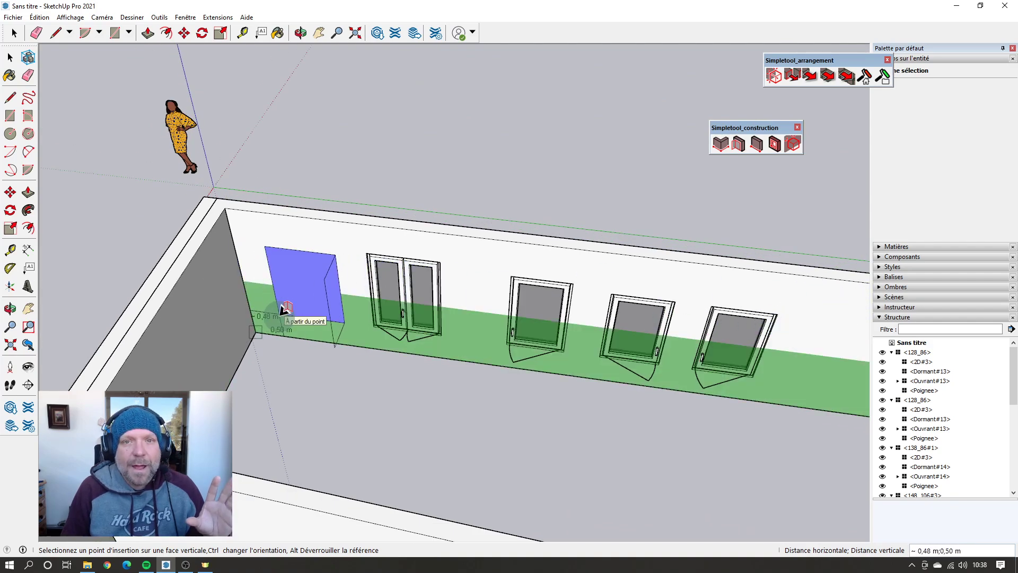
scroll(284, 310, down, 1)
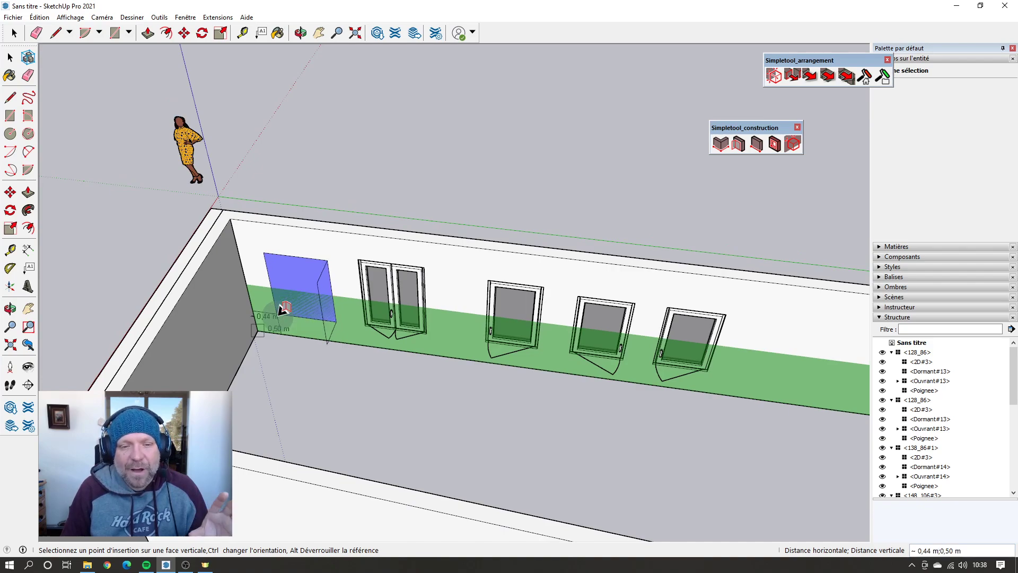
scroll(284, 310, down, 3)
scroll(636, 351, up, 3)
scroll(607, 345, down, 1)
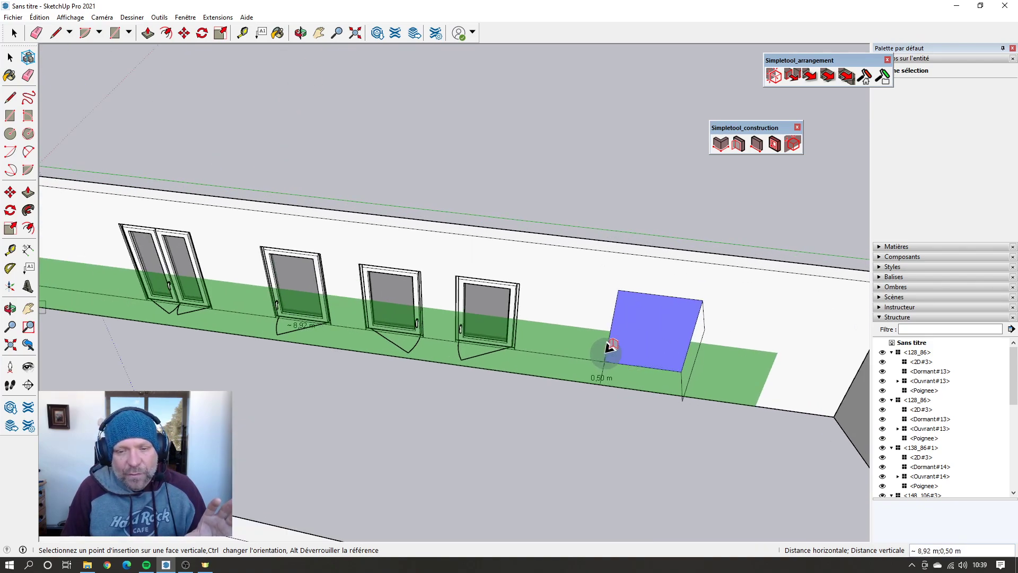
scroll(608, 347, up, 1)
scroll(599, 345, down, 1)
scroll(573, 334, up, 1)
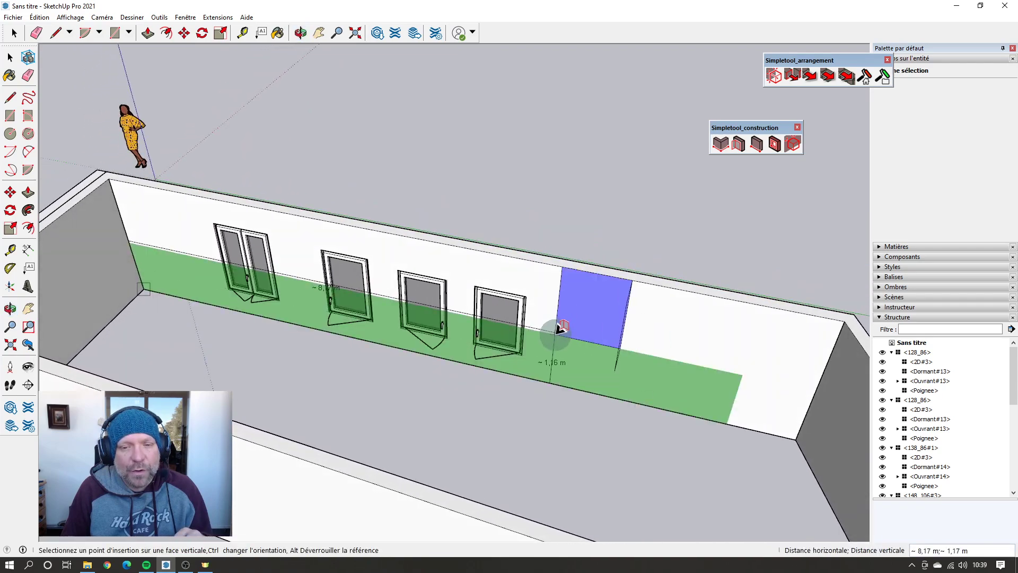
scroll(575, 361, down, 1)
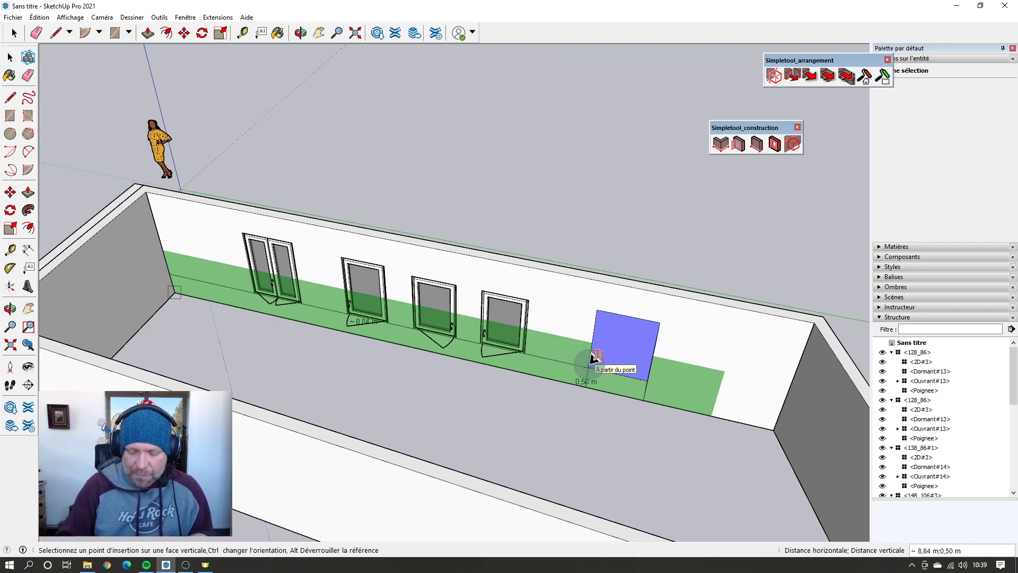
text(8m;50cm)
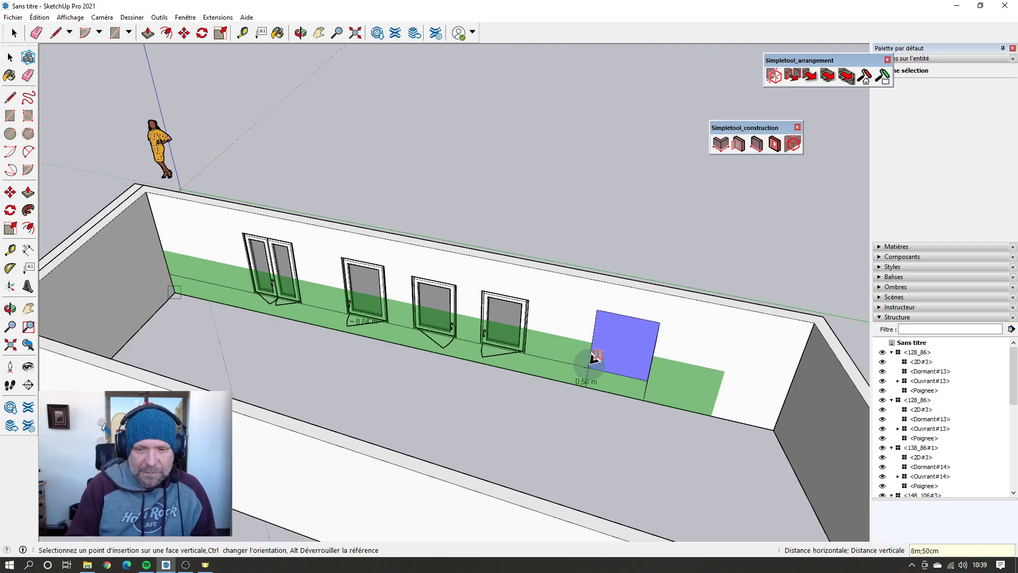
key(Return)
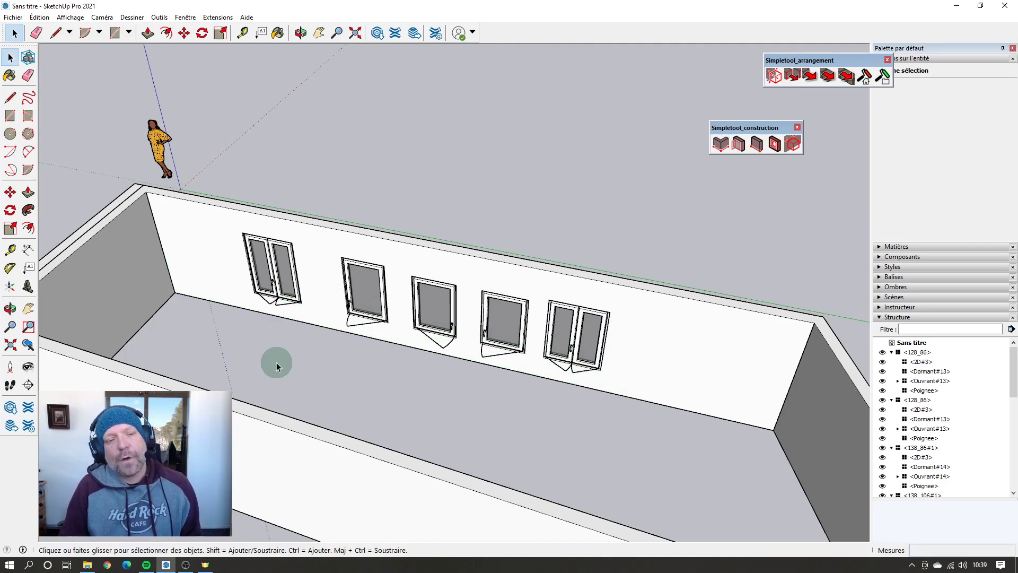
Step: Measure from the inner corner of the long wall toward the newly inserted two-leaf window, and leave the measuring tool
click(10, 252)
click(165, 259)
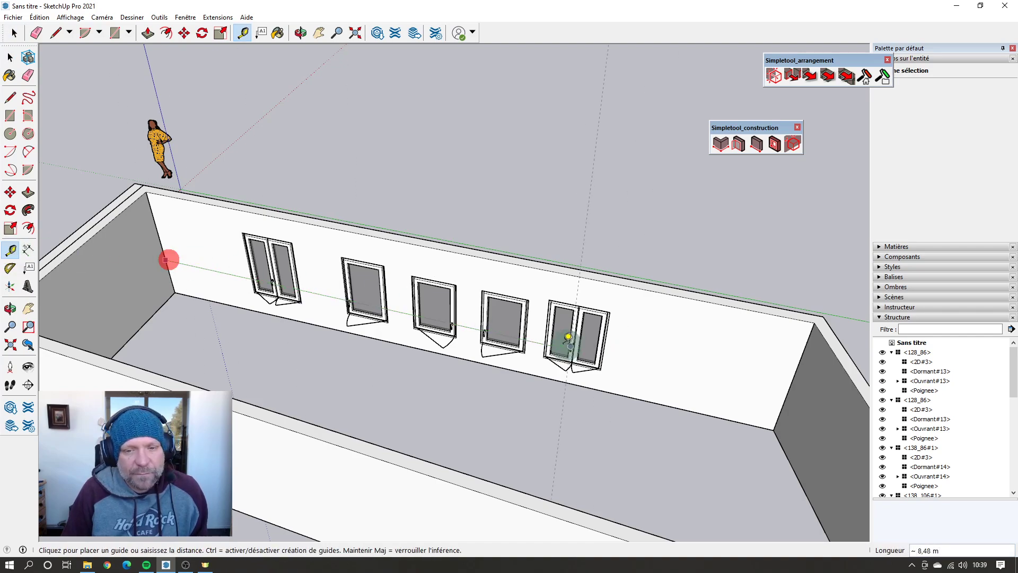
key(space)
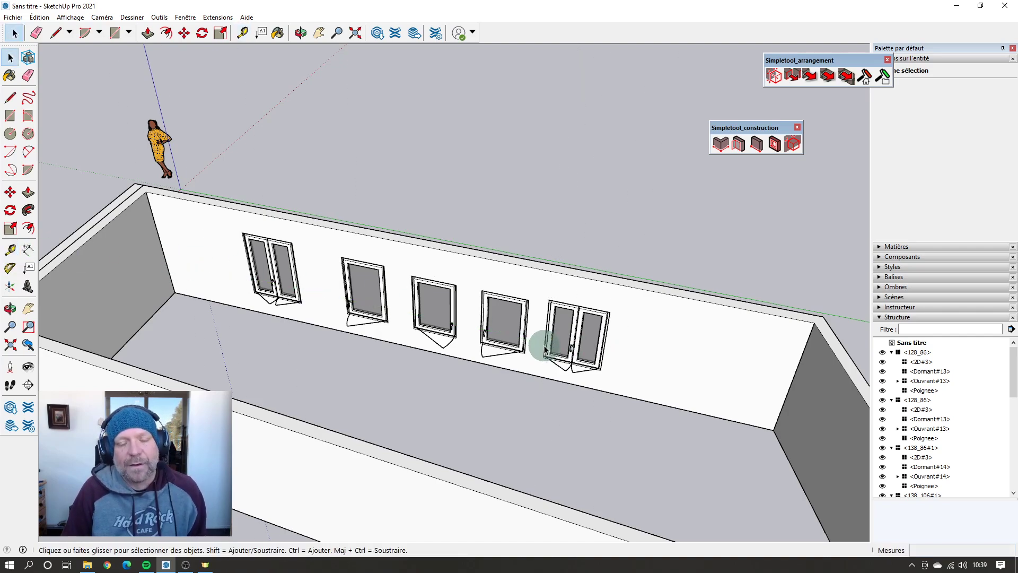
middle_drag(336, 339, 523, 365)
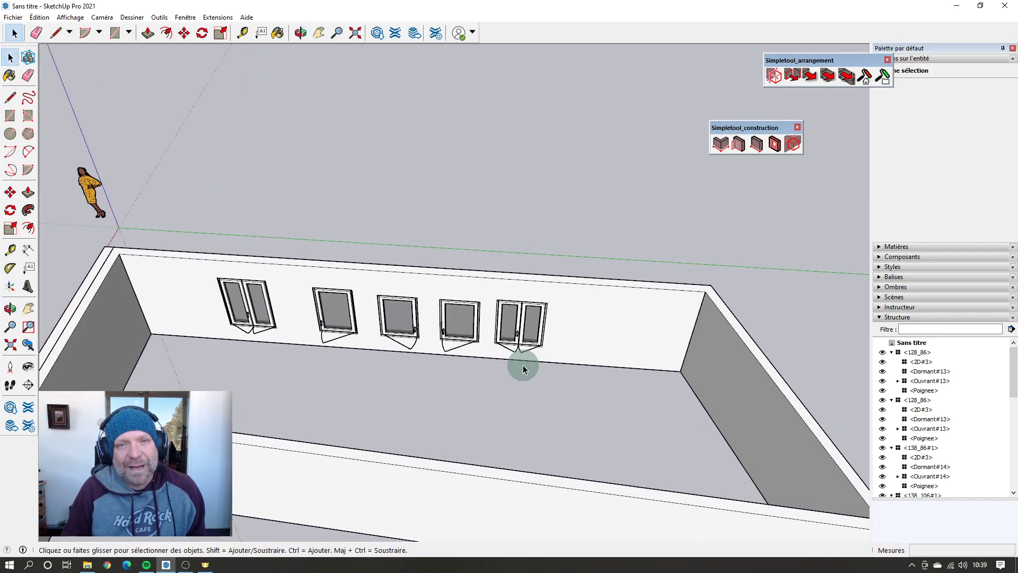
Step: Insert a two-leaf 219_136 door from the Portes library at floor level in the wall section just beyond the long partition
scroll(523, 365, up, 2)
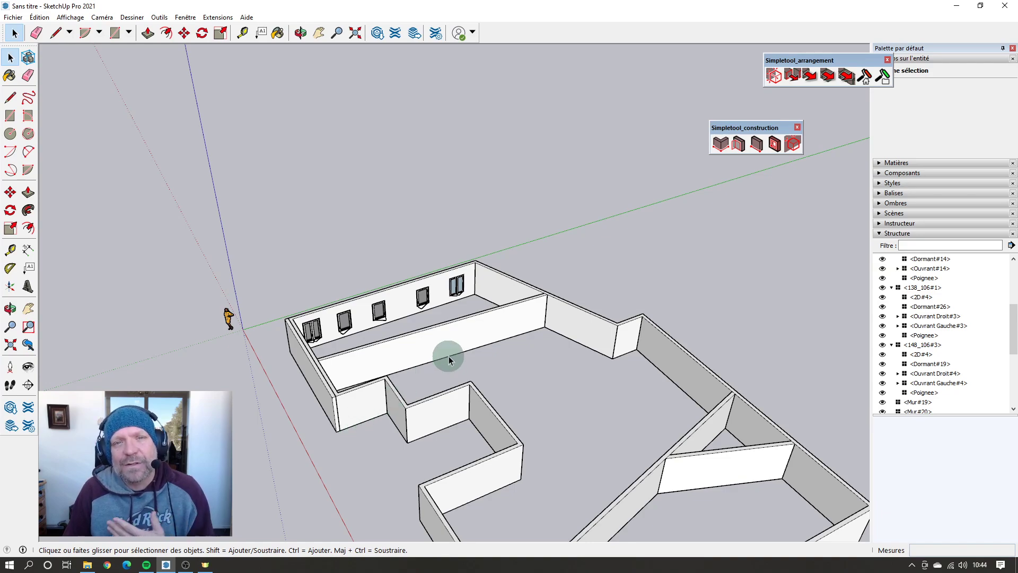
click(738, 144)
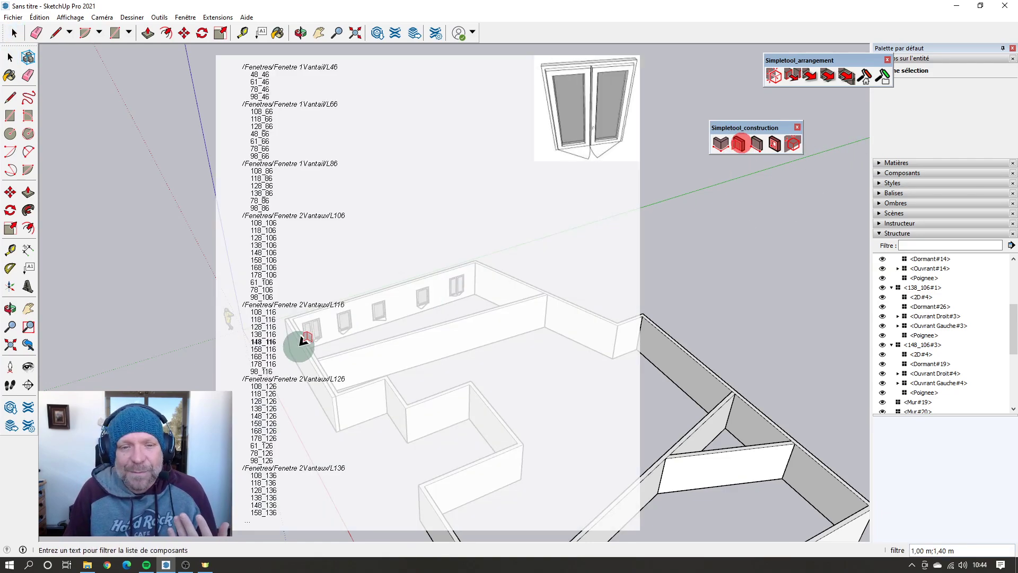
scroll(311, 367, down, 20)
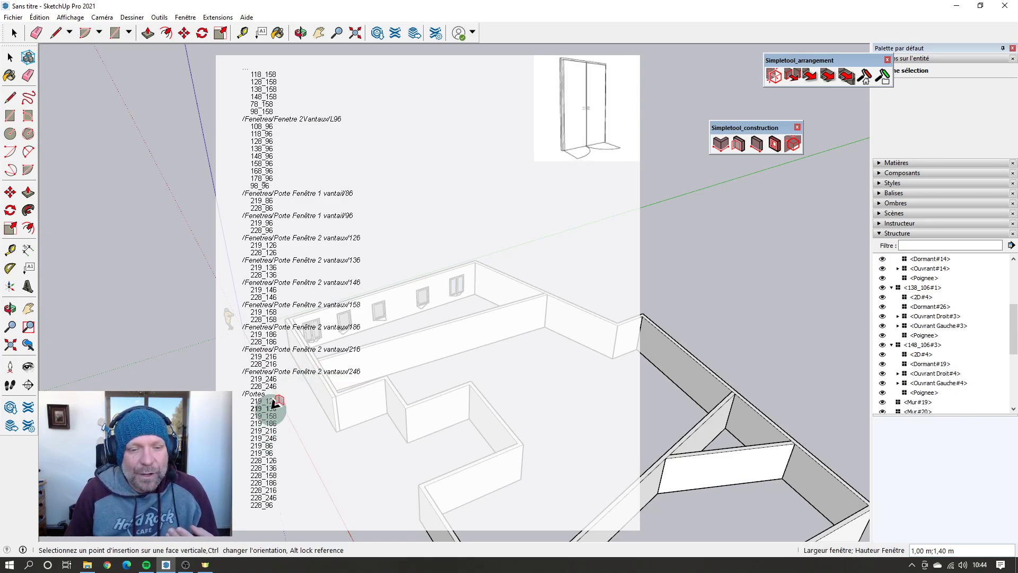
click(271, 408)
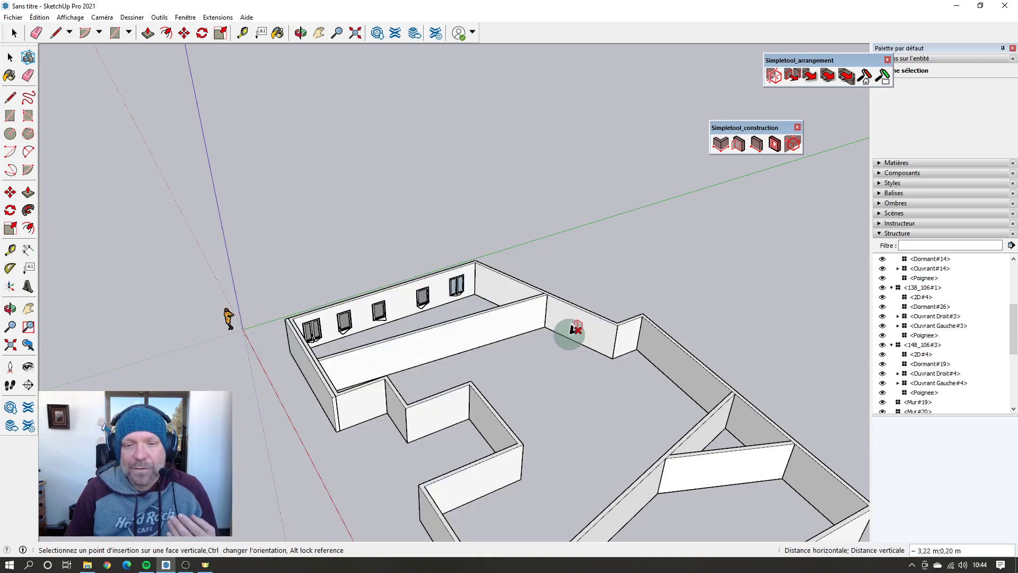
scroll(578, 327, up, 4)
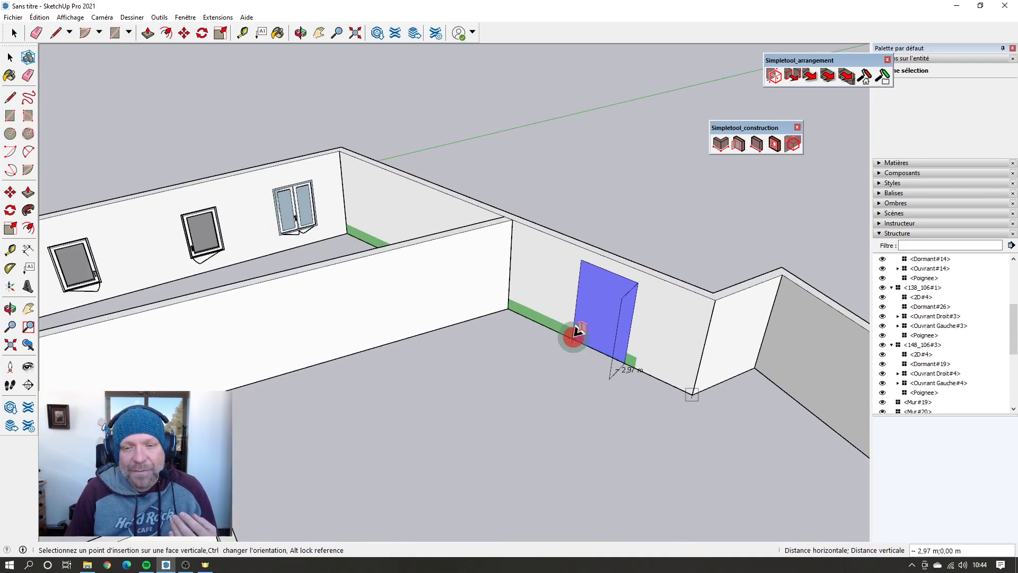
click(574, 333)
middle_drag(471, 357, 551, 392)
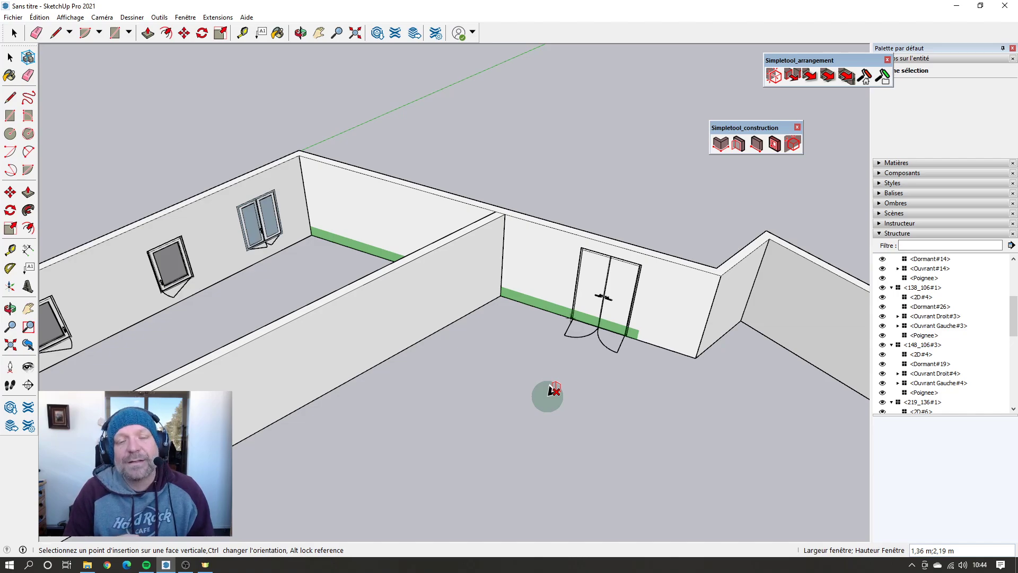
Step: Move the single-leaf 128_86 window next to the 138_106 window about 0.68 m along the facade, away from it
middle_drag(550, 395, 189, 343)
click(196, 283)
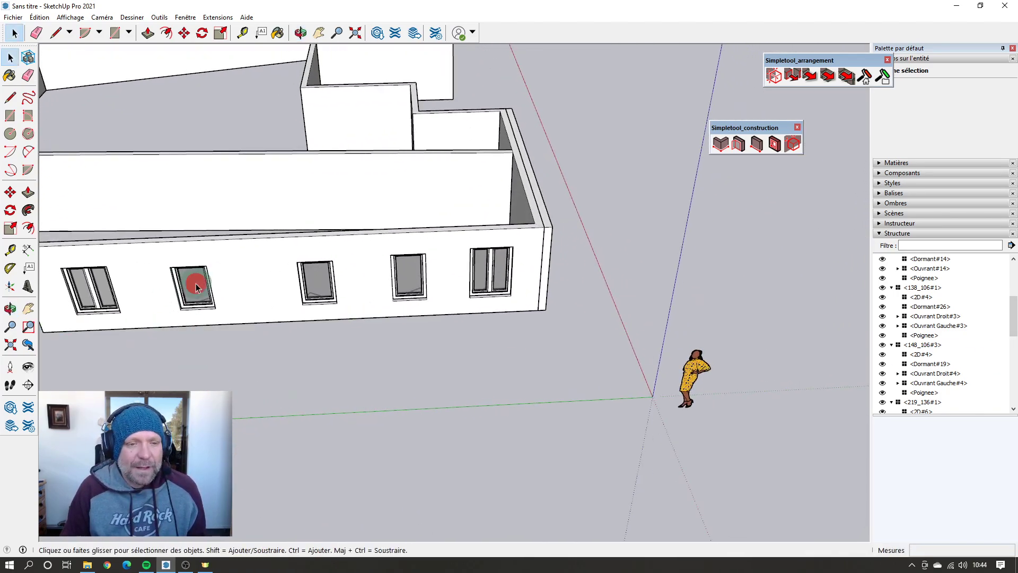
key(m)
click(188, 342)
click(217, 340)
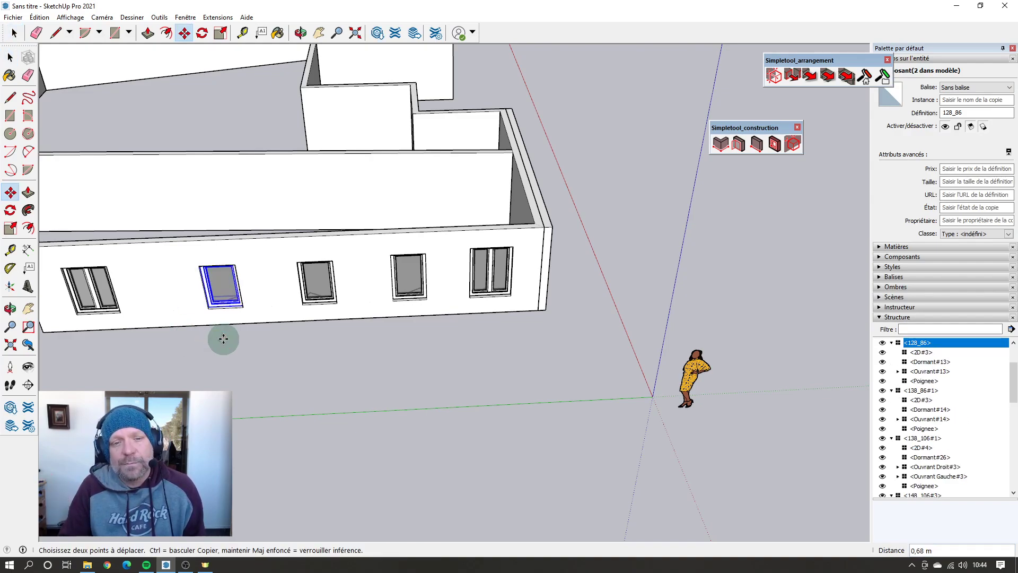
Step: Move the middle single-leaf 128_86 window about 0.53 m along the facade toward the 138_86 window
key(space)
click(335, 278)
click(306, 282)
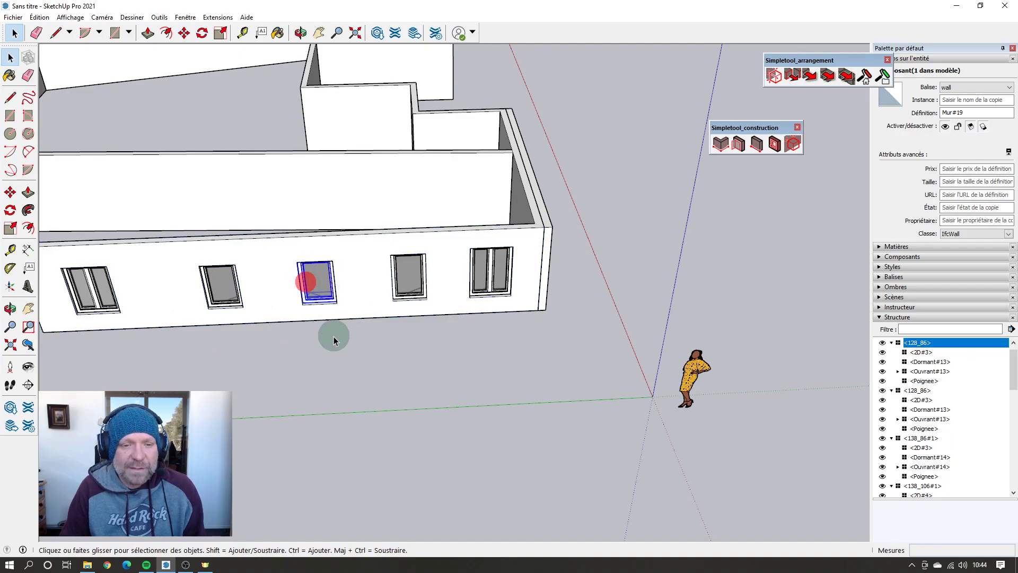
key(m)
click(351, 345)
click(370, 350)
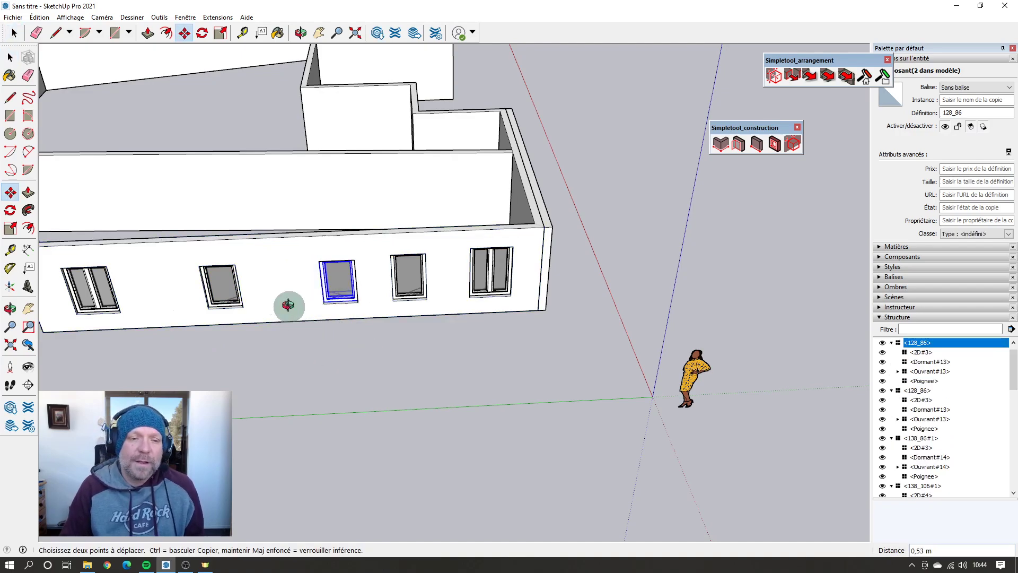
Step: Move the two-leaf 138_106 window a short distance along the facade toward the neighbouring single-leaf window
middle_drag(287, 305, 427, 329)
key(space)
click(324, 300)
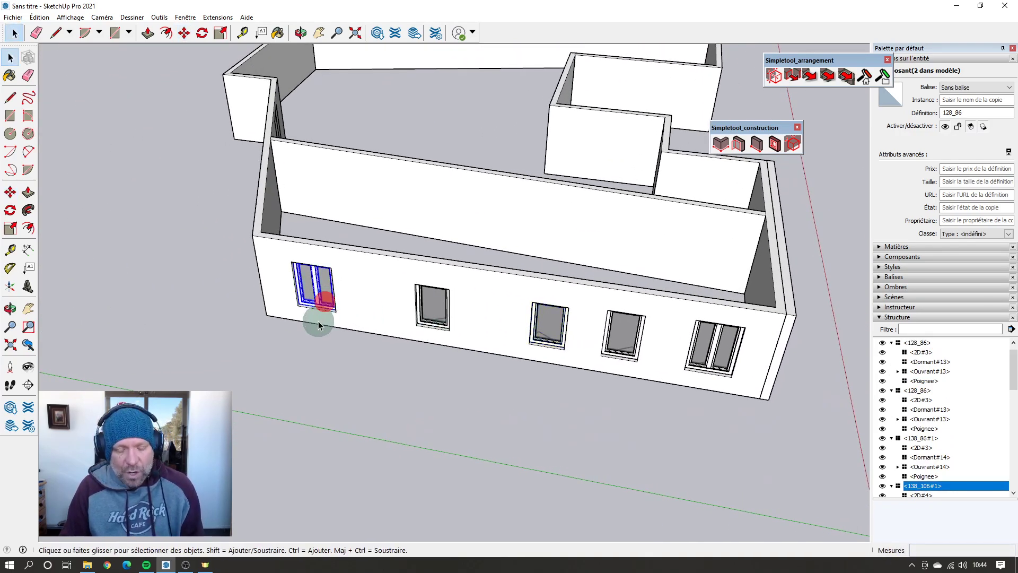
key(m)
click(295, 345)
click(320, 350)
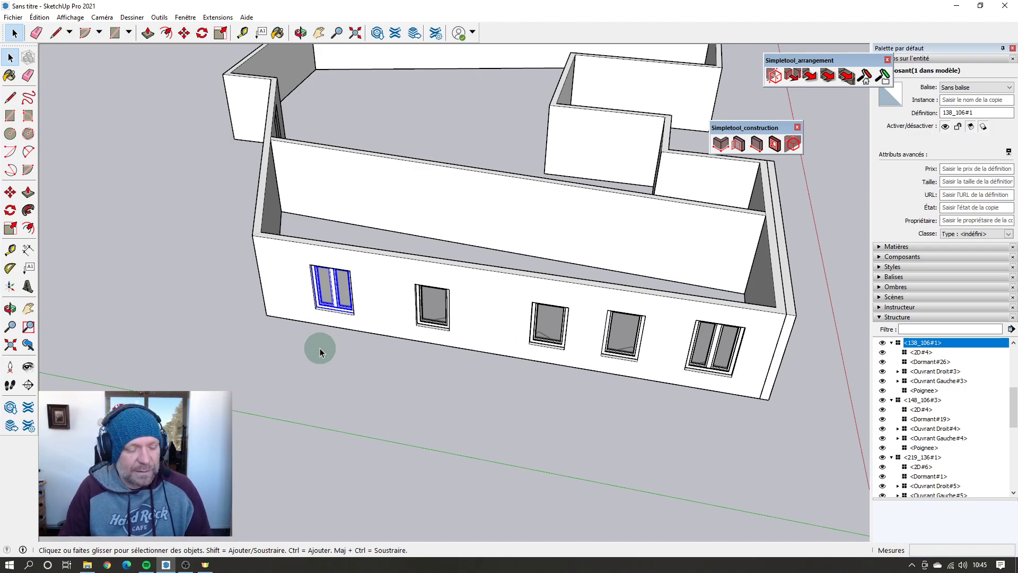
Step: Cut a 2 m by 2 m opening in the end wall of the windowed room and another in the adjoining partition wall
middle_drag(320, 348, 652, 341)
middle_drag(591, 300, 538, 252)
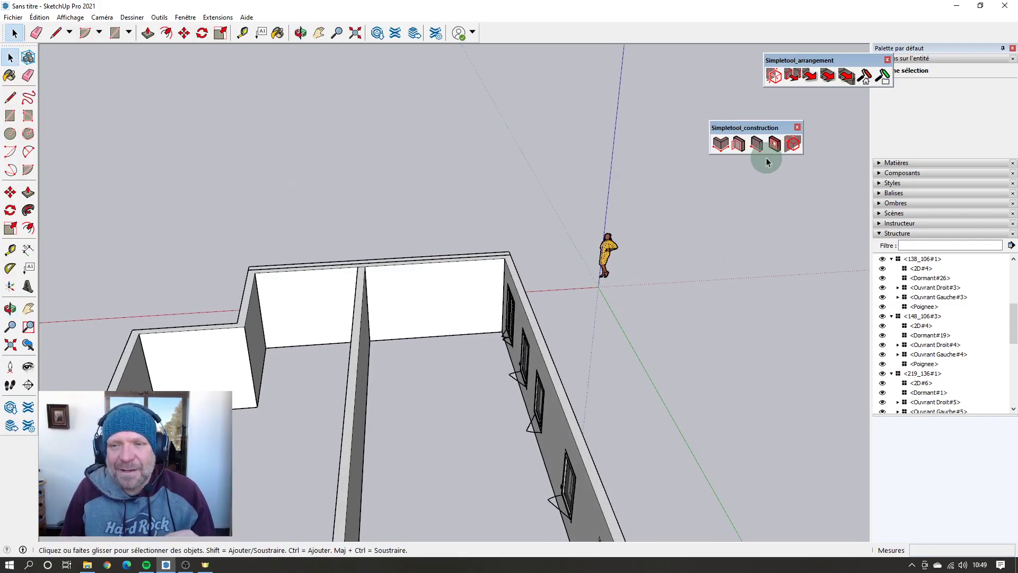
click(775, 143)
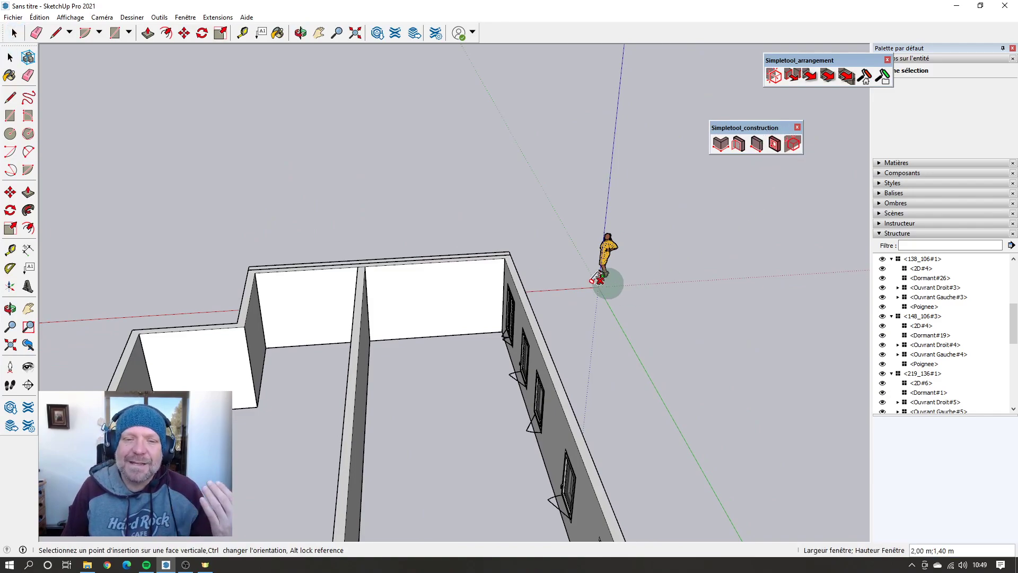
scroll(364, 325, up, 2)
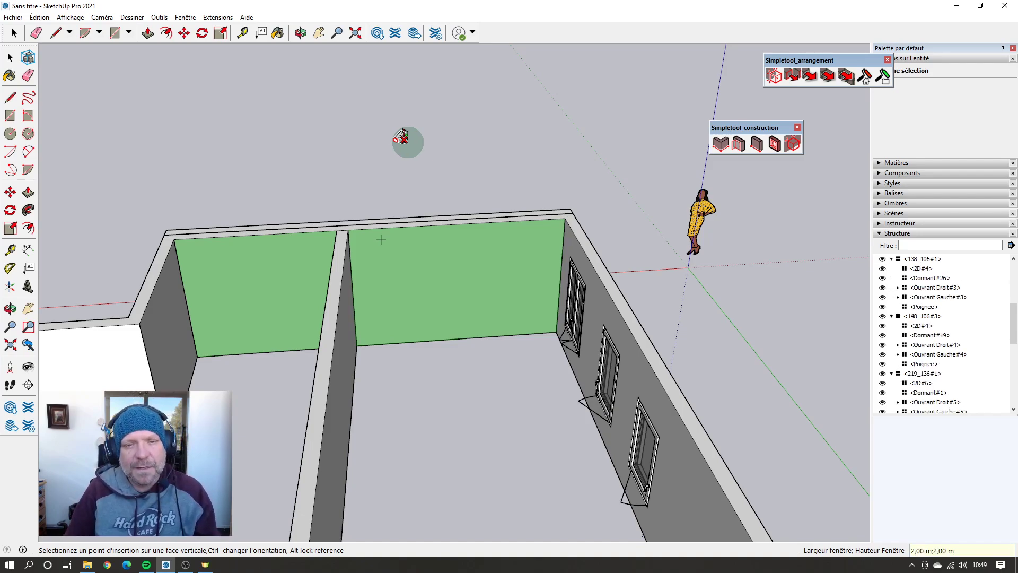
click(390, 330)
middle_drag(508, 341, 400, 382)
scroll(477, 317, up, 5)
middle_drag(484, 320, 350, 378)
scroll(348, 376, down, 5)
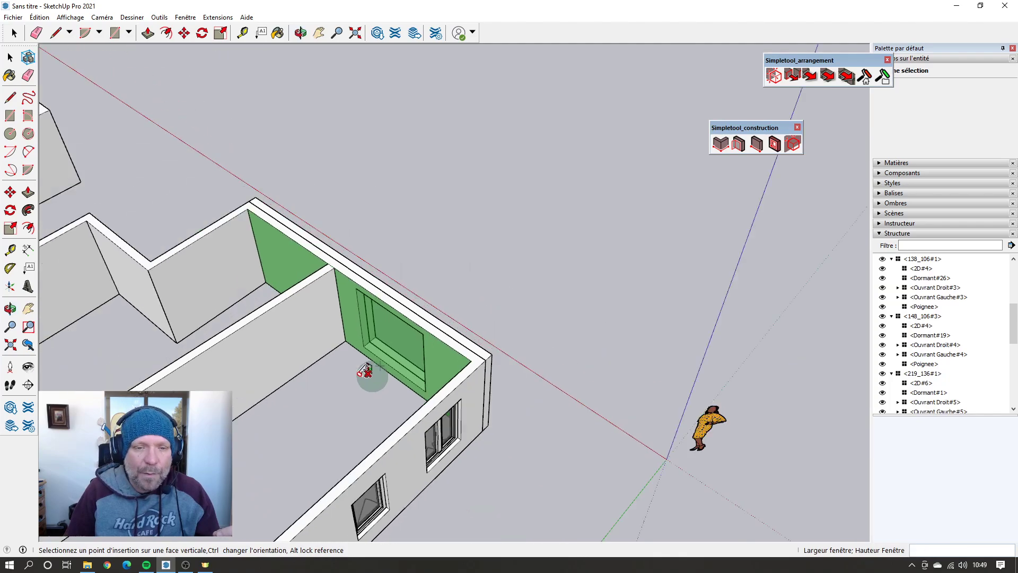
middle_drag(243, 413, 332, 318)
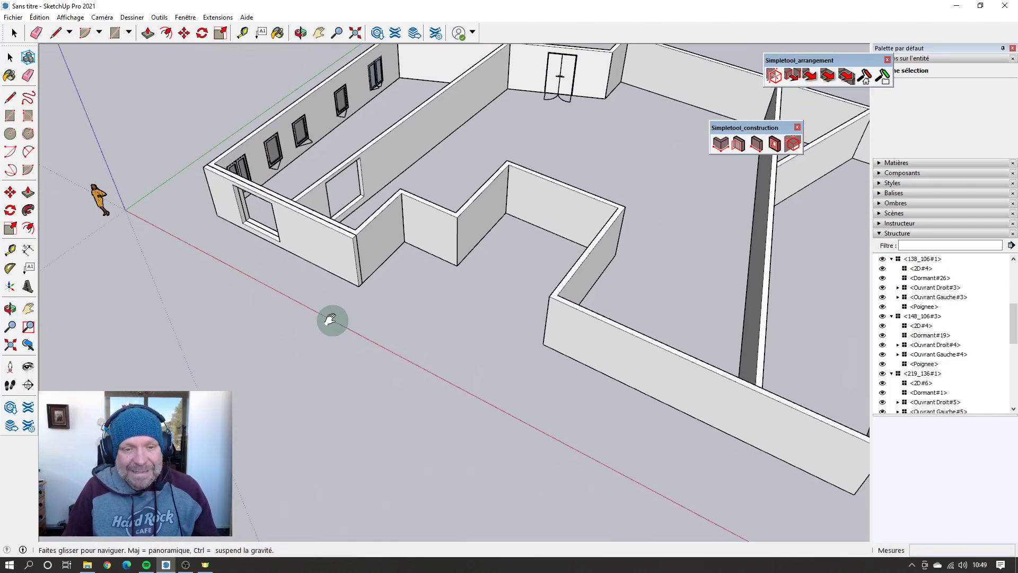
Step: Draw a rectangle about 4.49 m by 0.51 m on the ground outside the house, and move one corner outward to widen that end
scroll(439, 331, up, 3)
key(r)
click(393, 367)
click(526, 409)
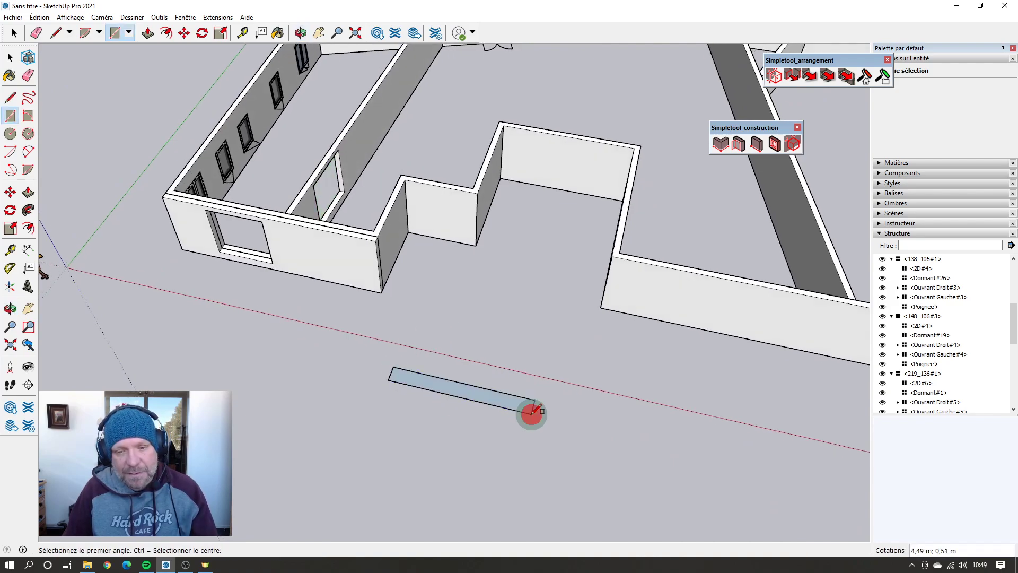
key(m)
drag(532, 415, 526, 432)
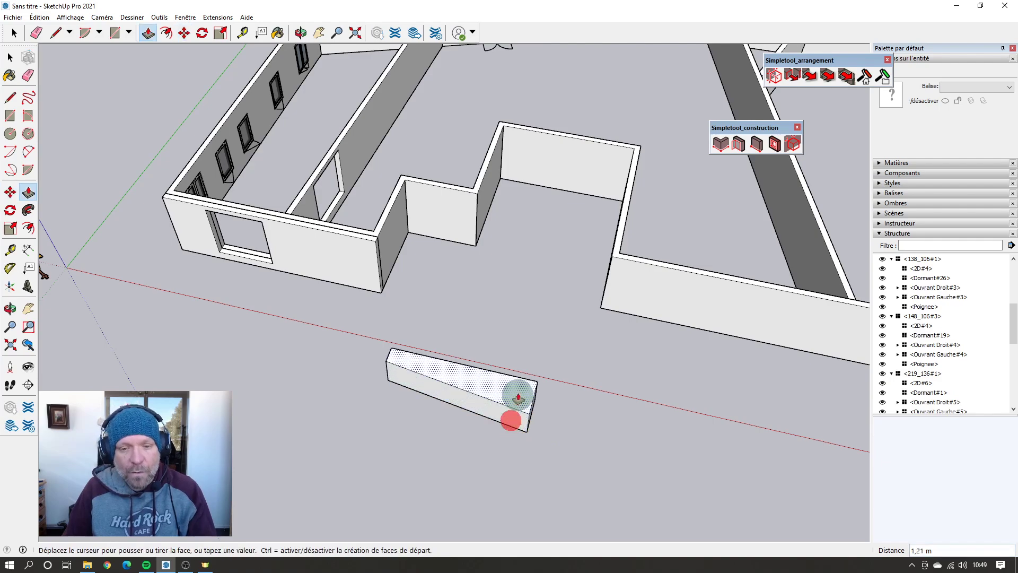
Step: Extrude the tapered face upward into a block, and turn the whole block into a component with the default settings
click(518, 379)
key(space)
click(487, 412)
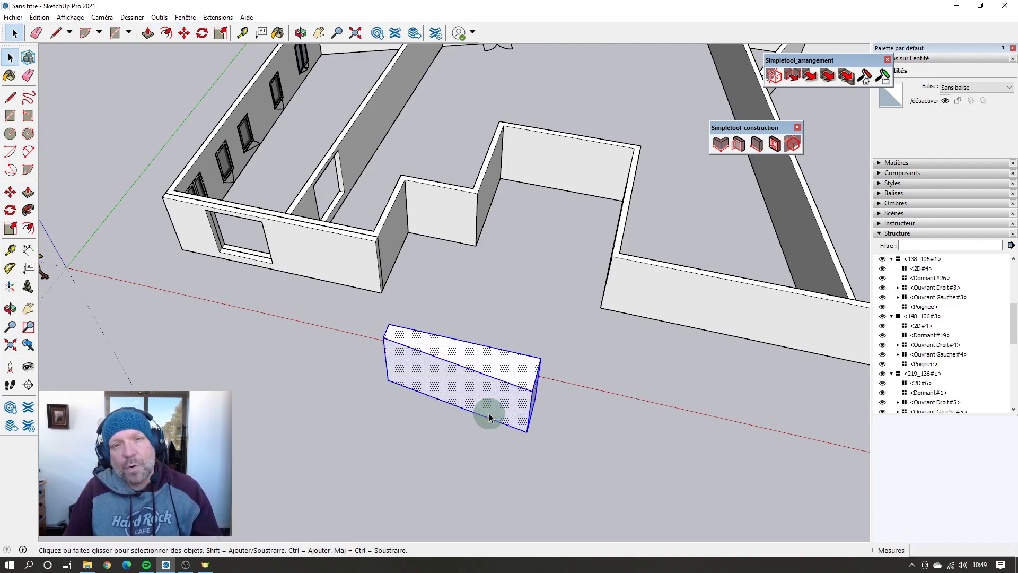
key(g)
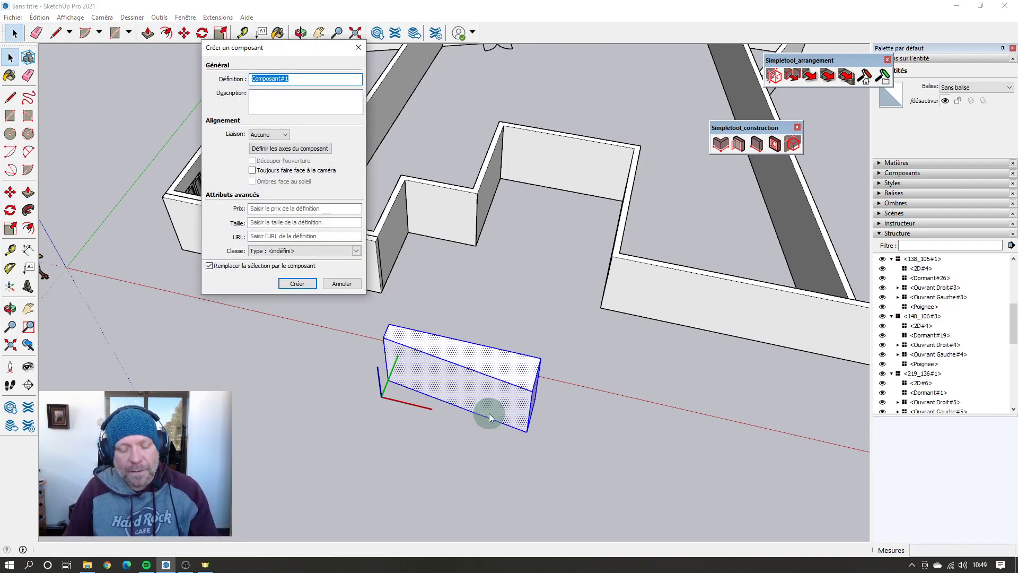
key(Return)
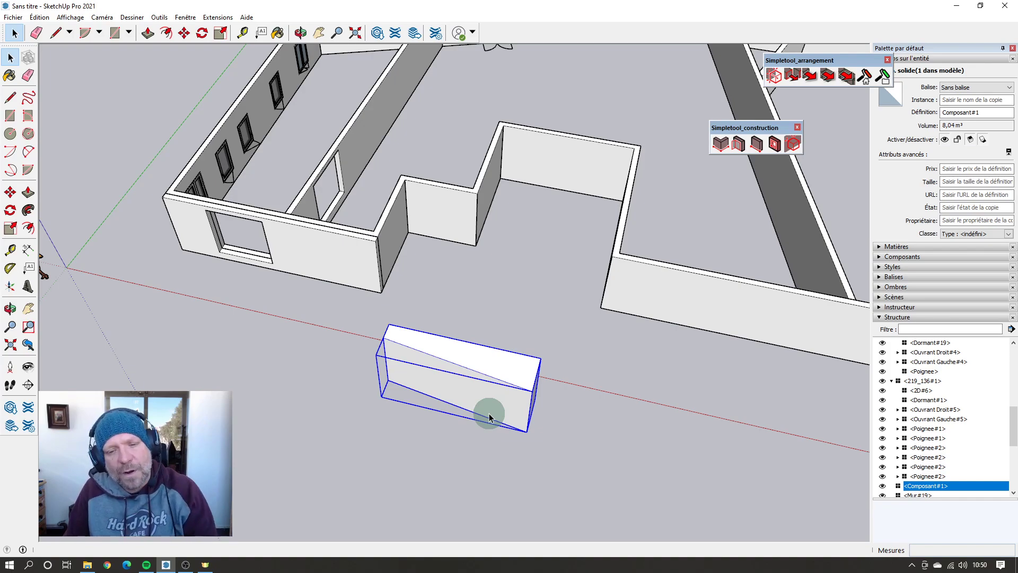
Step: Cut a 2 m by 2 m opening into the front face of the tapered block component, and undo the cut
mouse_move(489, 417)
middle_down()
mouse_move(491, 399)
mouse_move(540, 491)
mouse_move(552, 437)
mouse_move(565, 461)
mouse_move(495, 419)
middle_up()
scroll(554, 447, up, 5)
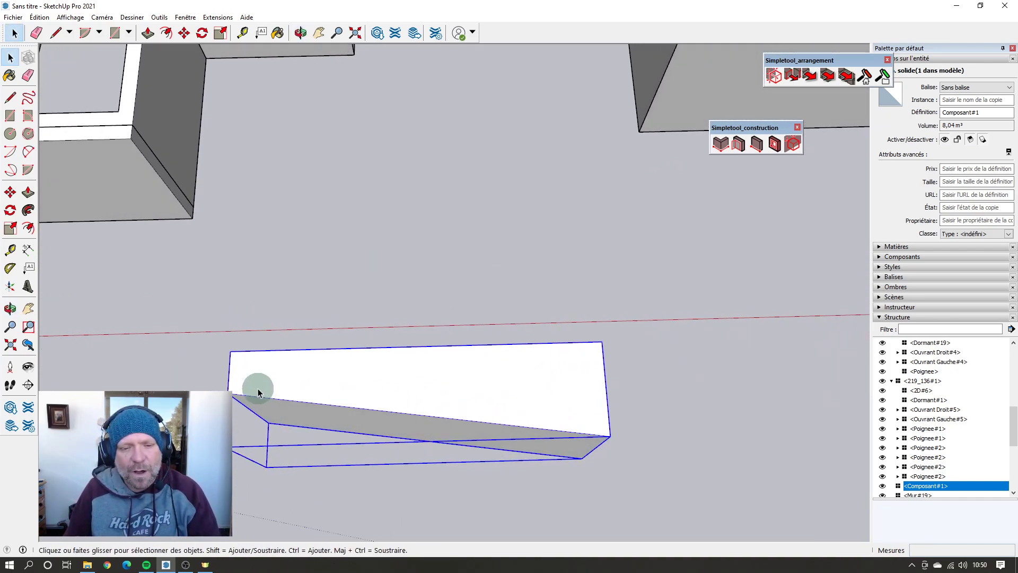
middle_drag(399, 420, 438, 281)
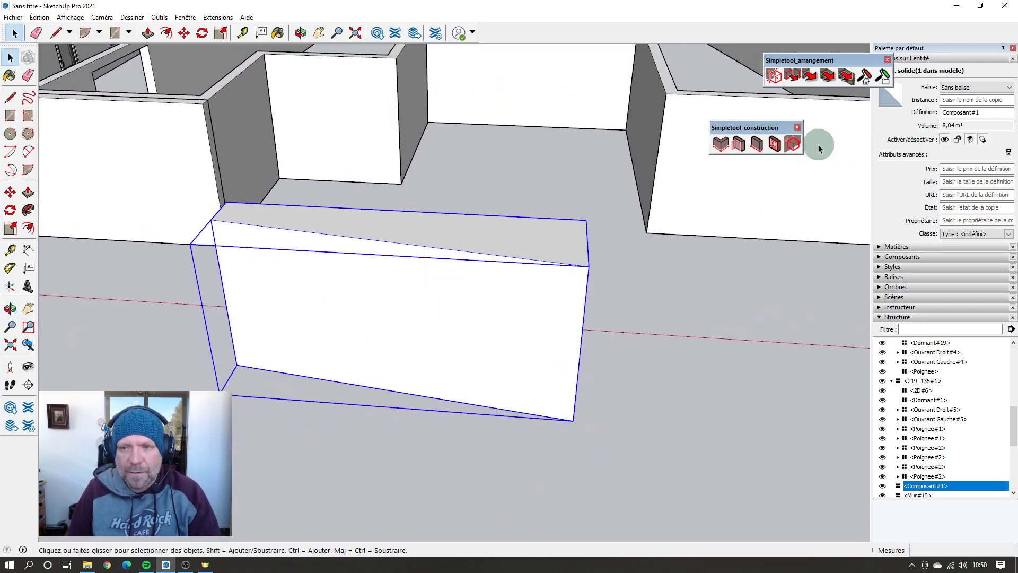
click(775, 143)
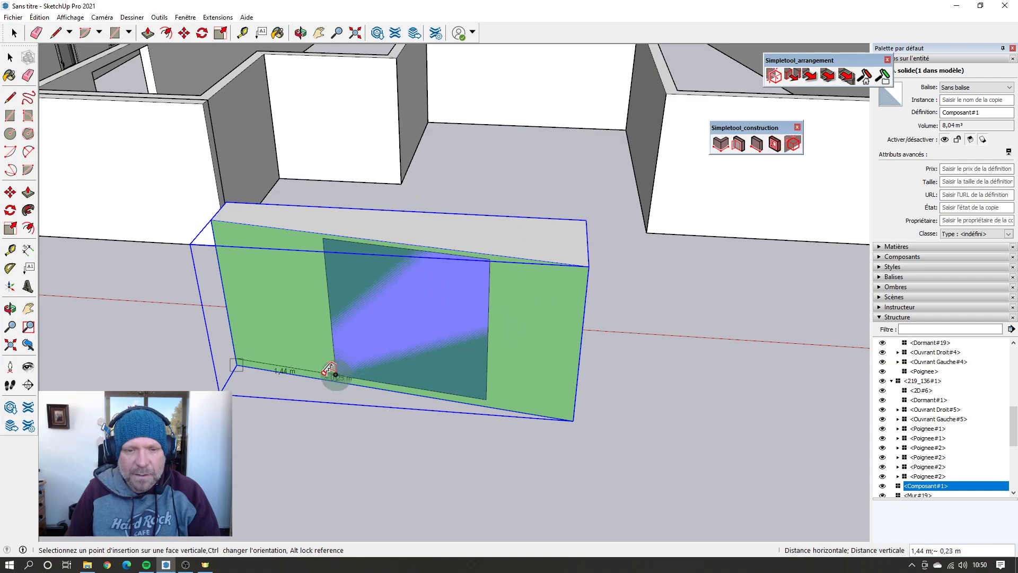
middle_drag(399, 377, 501, 360)
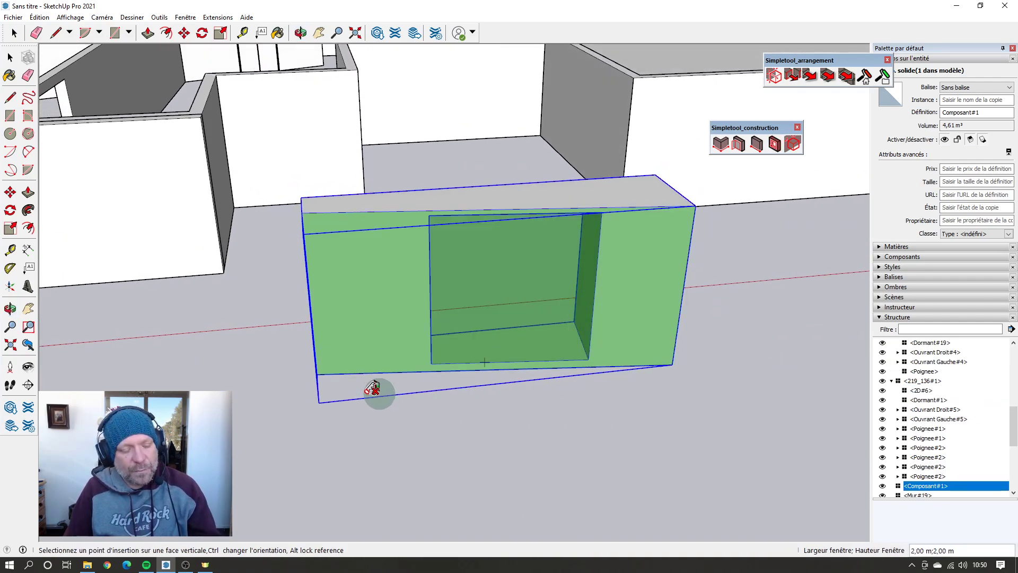
key(space)
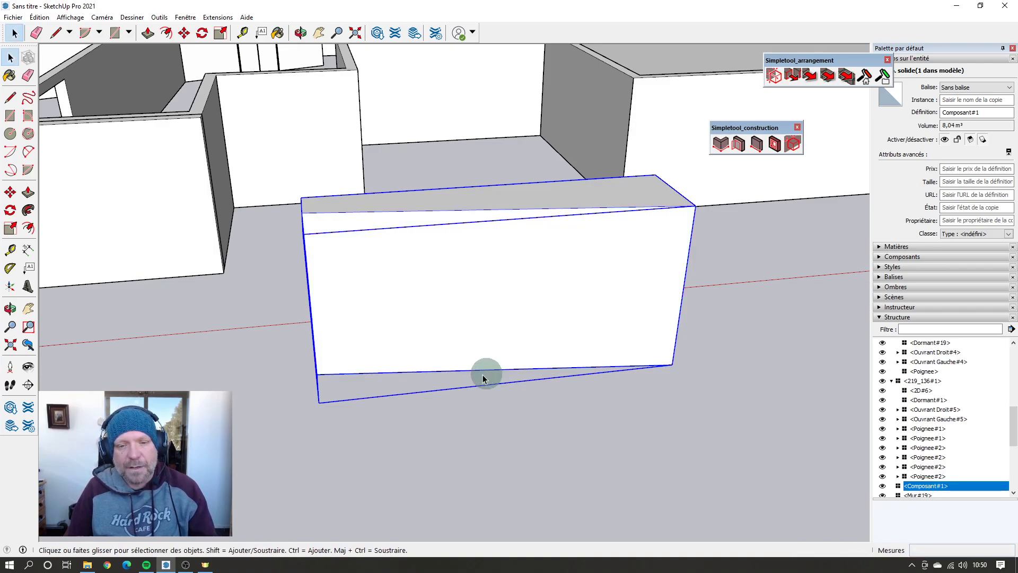
Step: Explode the tapered block component and draw a rectangle in the middle of its front face
middle_drag(482, 377, 444, 329)
right_click(444, 329)
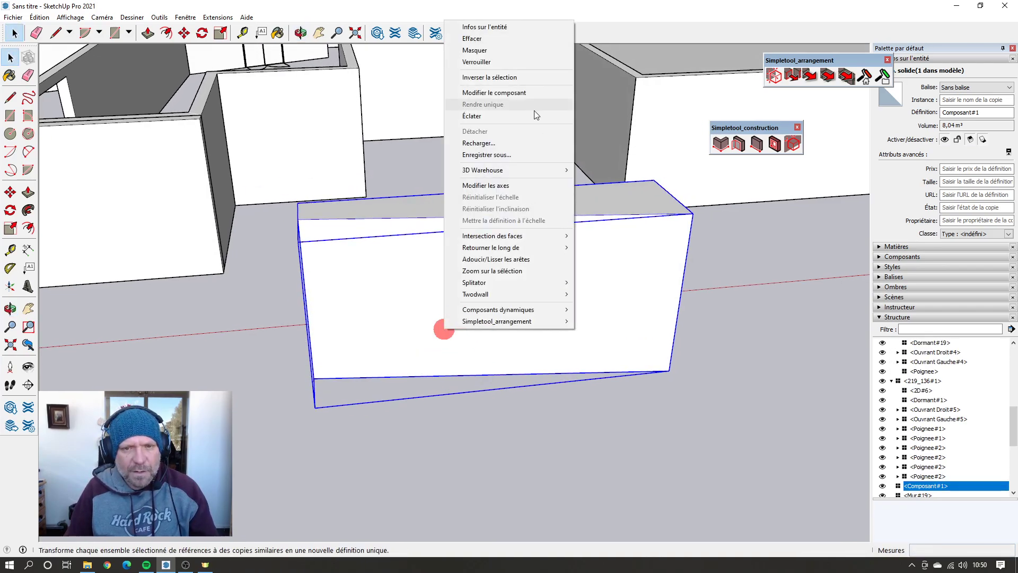
click(506, 116)
click(464, 322)
key(r)
click(432, 272)
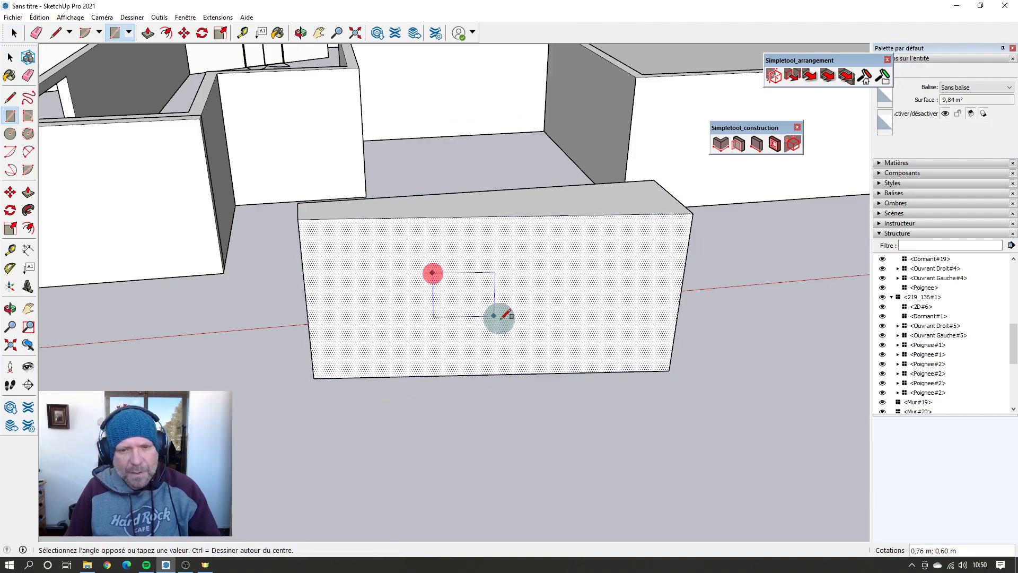
click(556, 338)
Step: Push the rectangle inward through the block with Push/Pull, and undo the edits back to the uncut block
middle_drag(557, 338, 447, 338)
key(p)
click(439, 351)
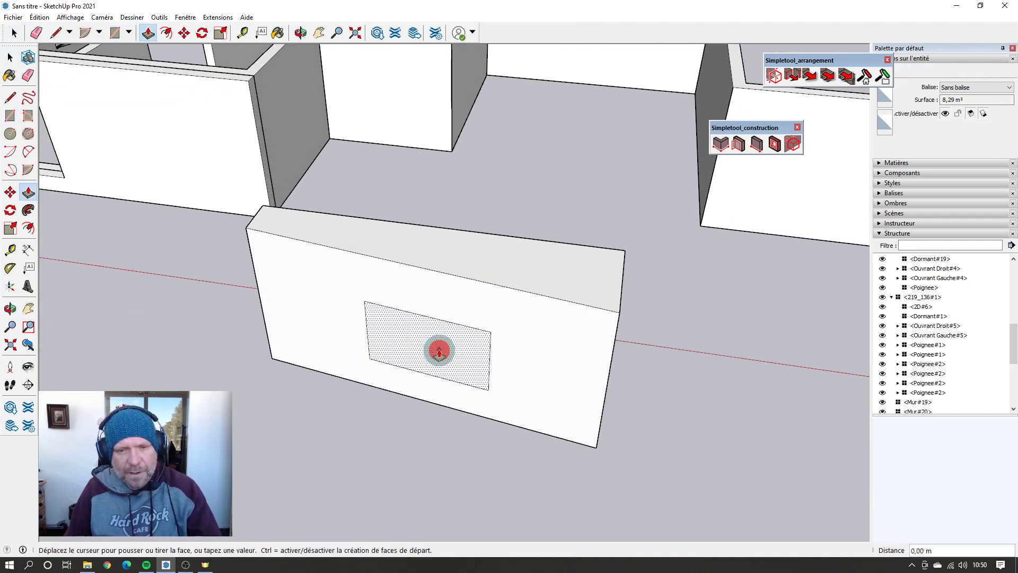
click(620, 249)
mouse_move(620, 250)
middle_down()
mouse_move(555, 336)
mouse_move(493, 566)
mouse_move(614, 243)
middle_up()
key(super)
text(cursor)
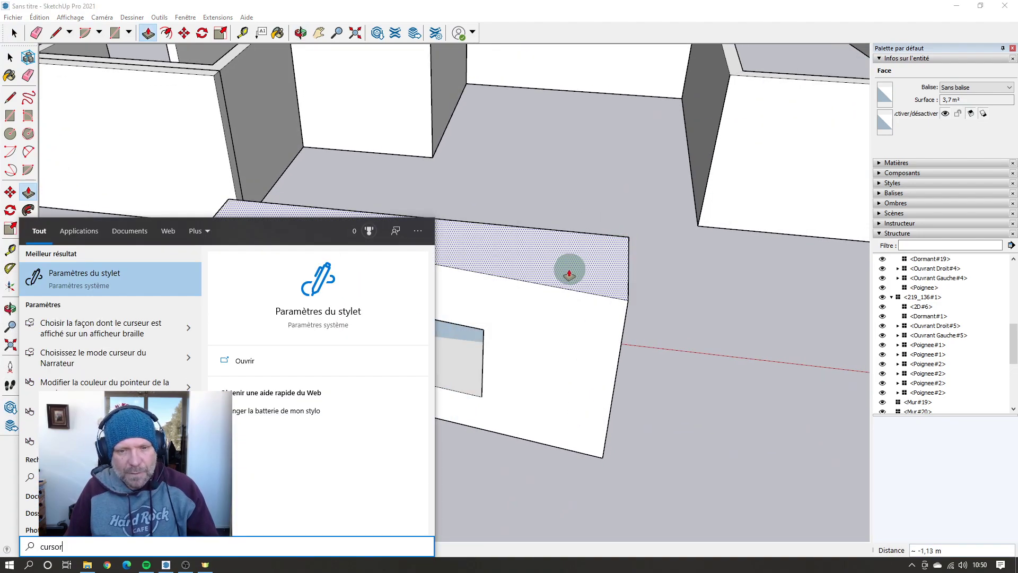
key(Escape)
key(ctrl+z)
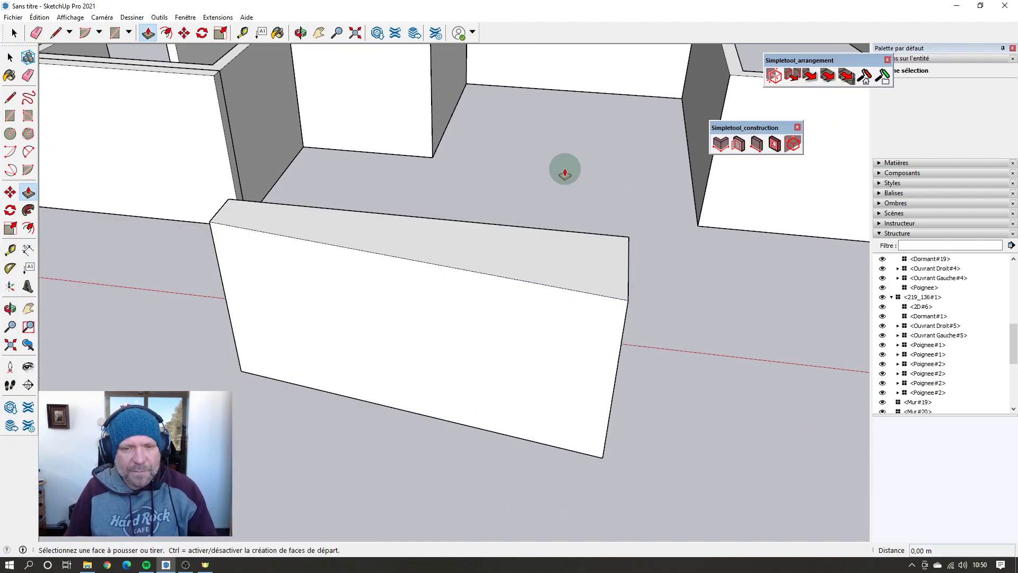
Step: Use Simple Opening to cut a 2 m by 2 m opening near the block's base, and remove the block from the model
click(793, 144)
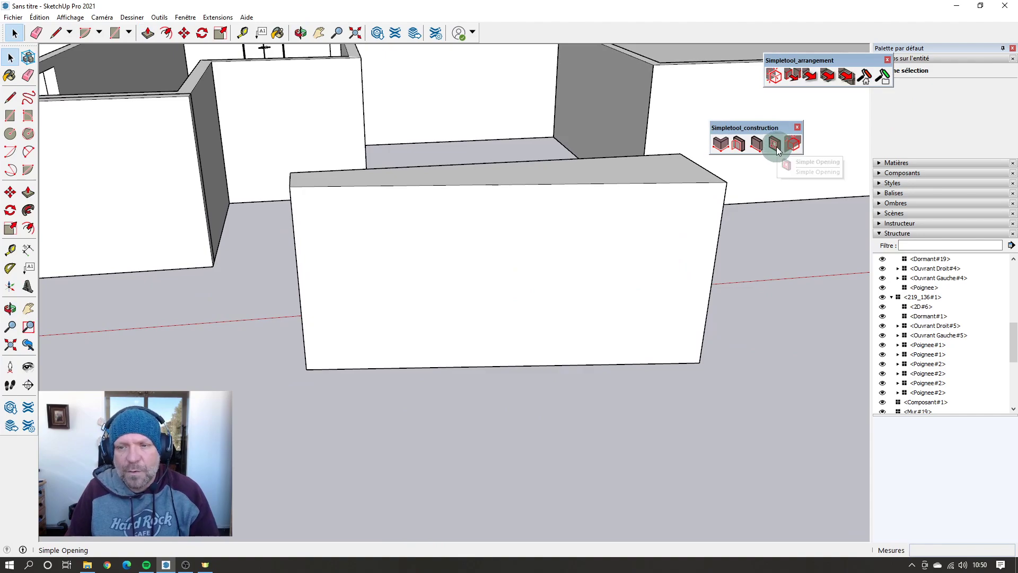
click(774, 144)
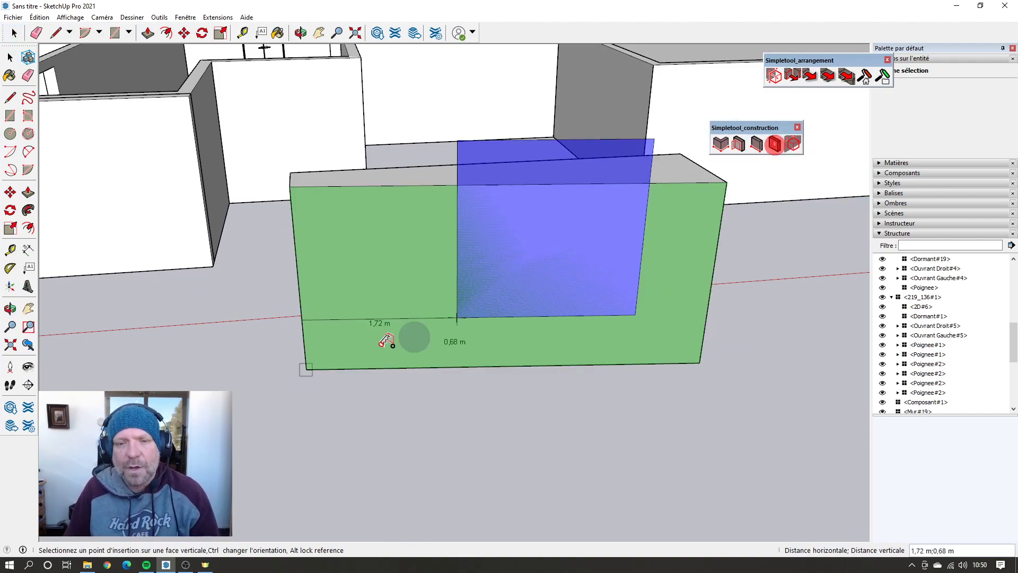
click(417, 358)
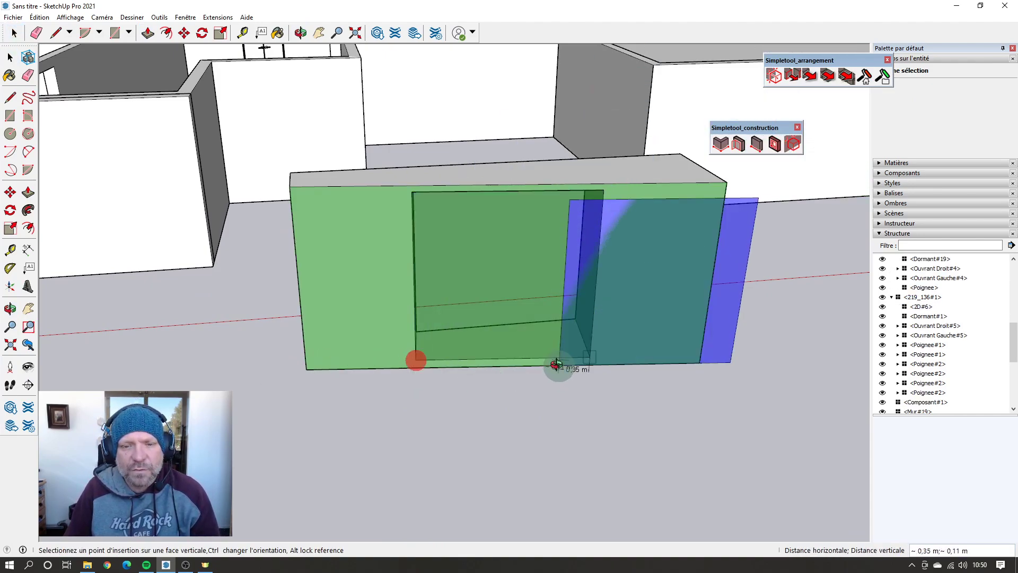
middle_drag(556, 364, 586, 444)
scroll(518, 437, down, 5)
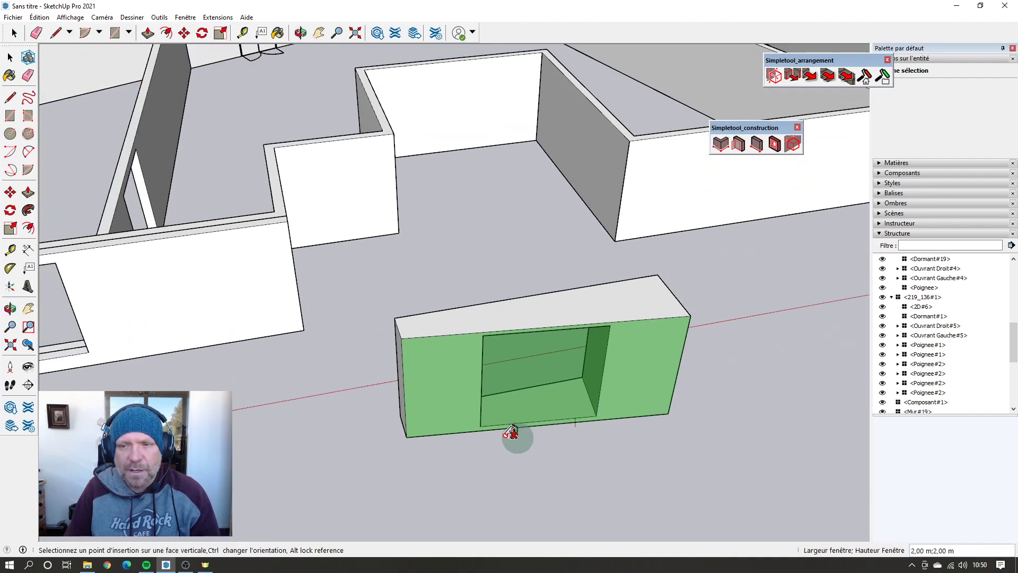
key(space)
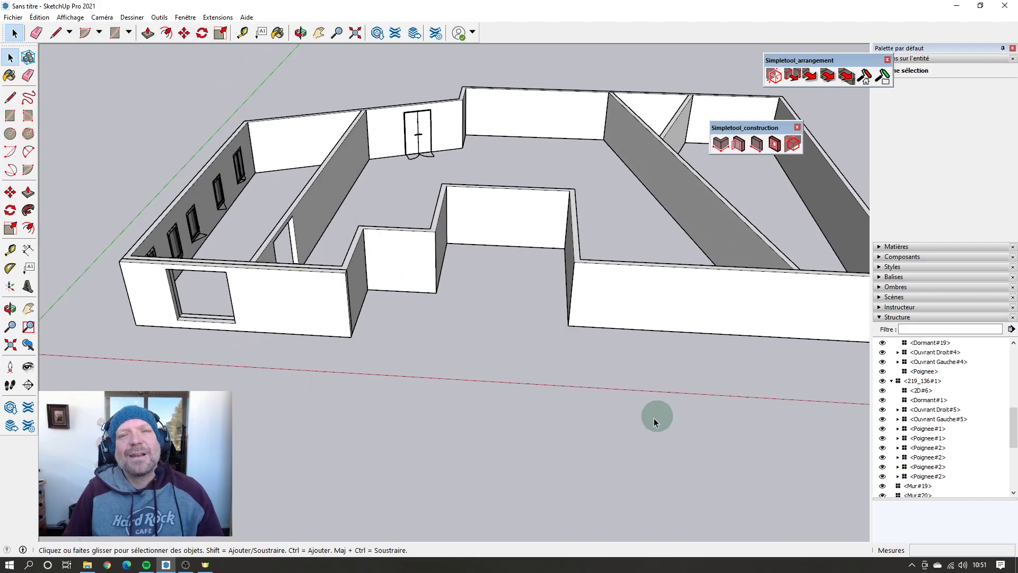
Step: Choose the Composant#28 switch from the Simple Stick library and place it on the long back wall near the corner beside the double door
scroll(716, 255, down, 3)
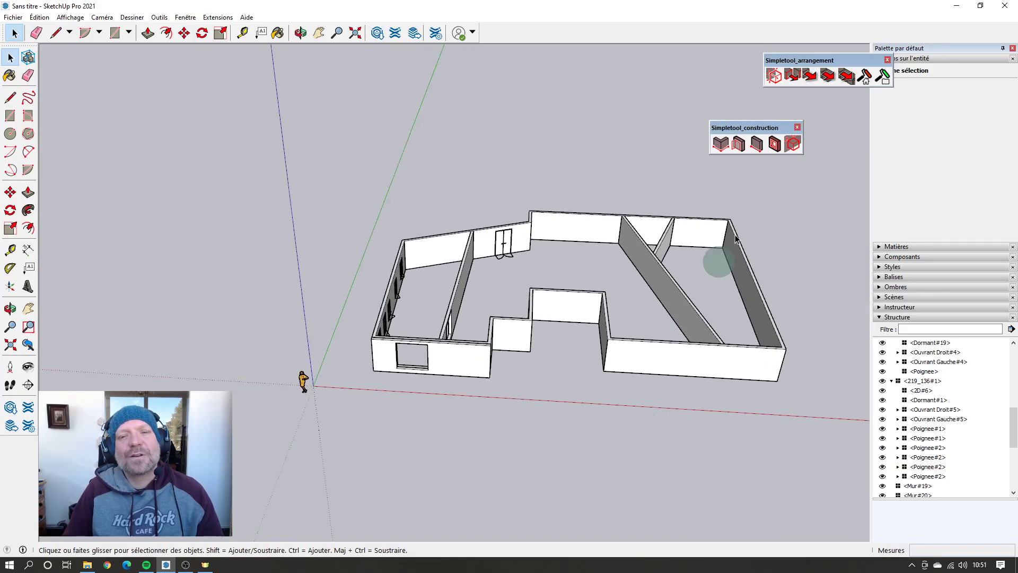
scroll(543, 297, up, 5)
scroll(539, 306, down, 3)
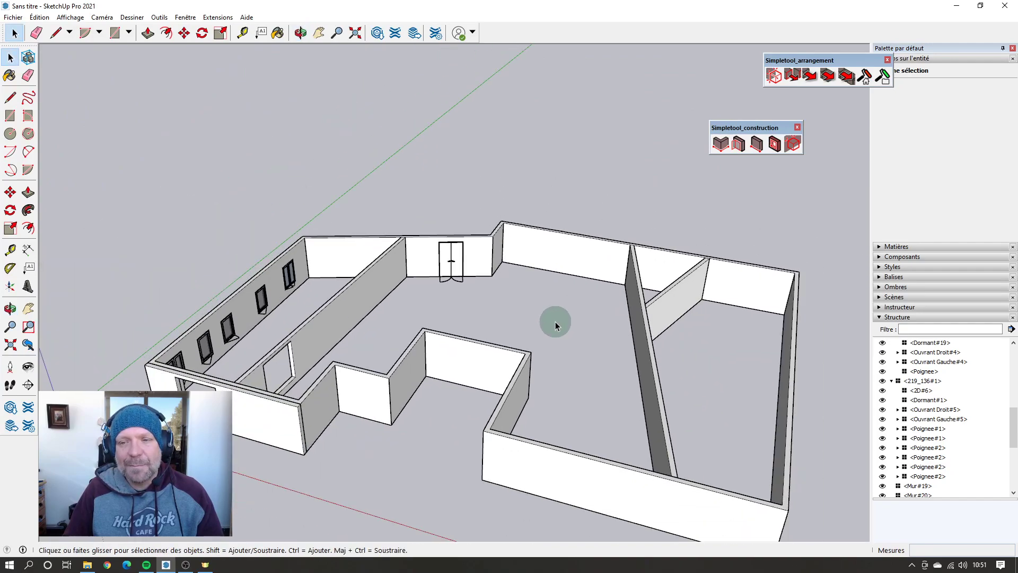
scroll(559, 314, up, 5)
click(794, 144)
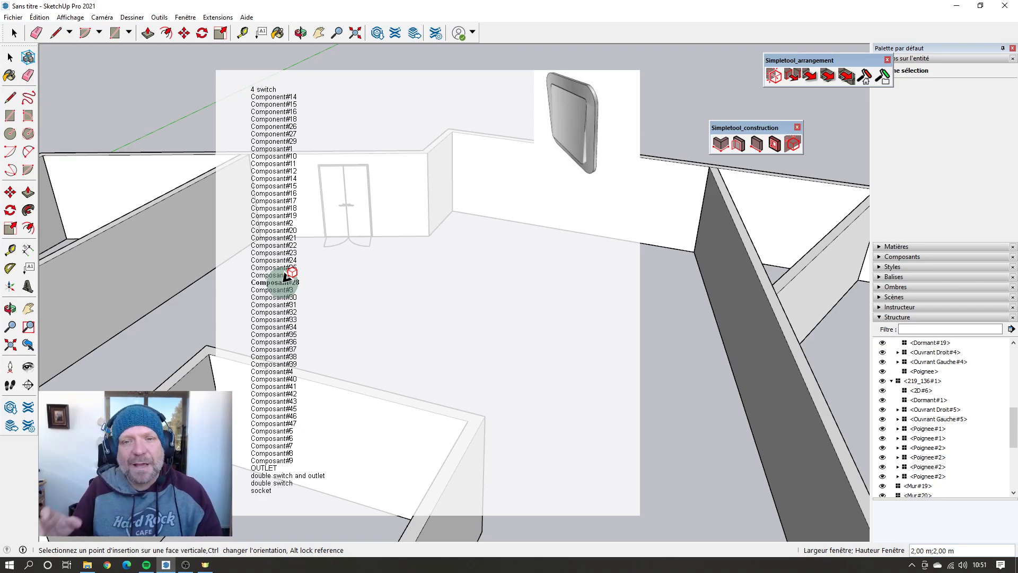
click(286, 277)
scroll(477, 202, up, 5)
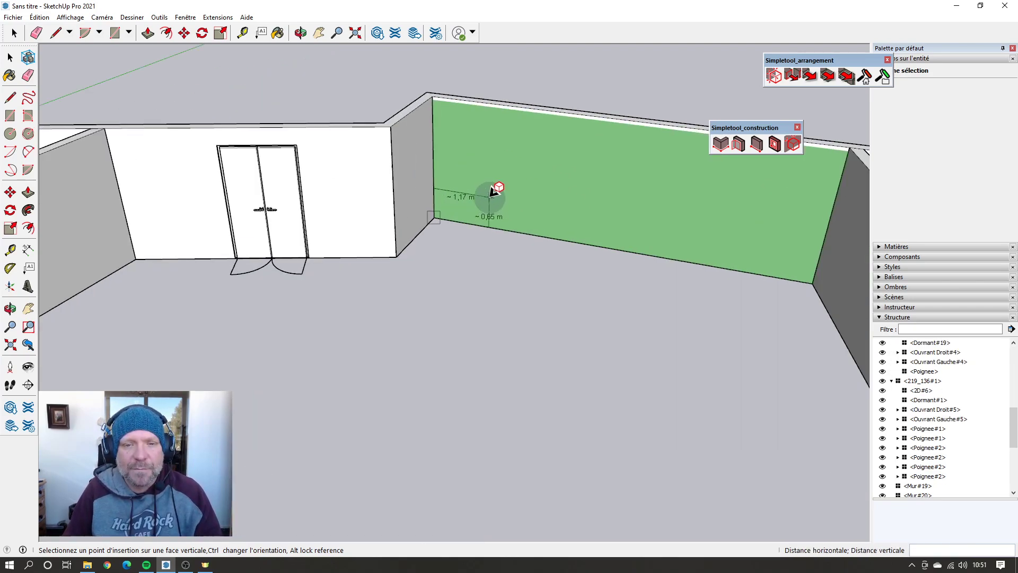
click(459, 211)
Step: Place five more Composant#28 switches at varying heights along the same back wall
scroll(518, 220, up, 4)
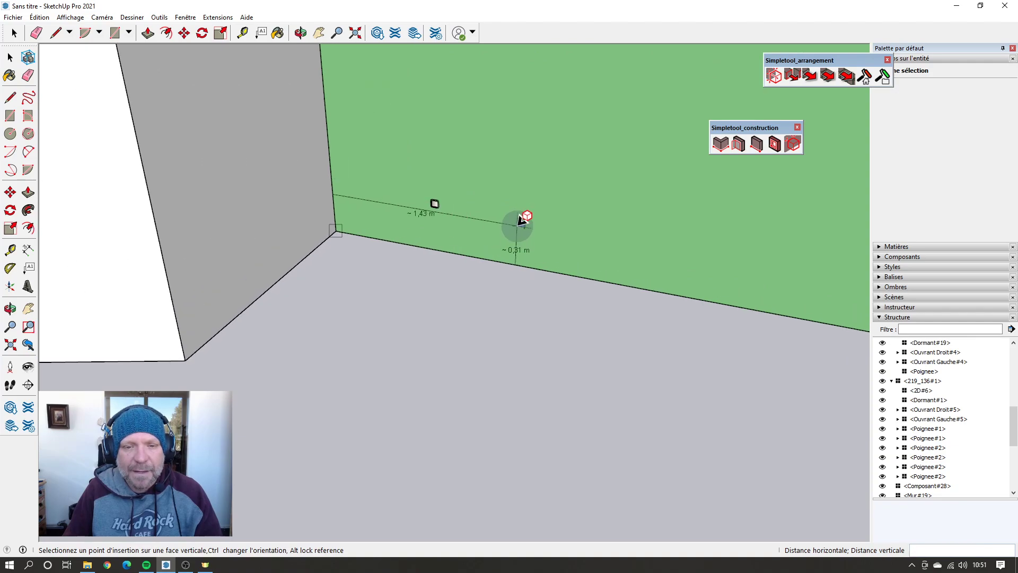
click(524, 207)
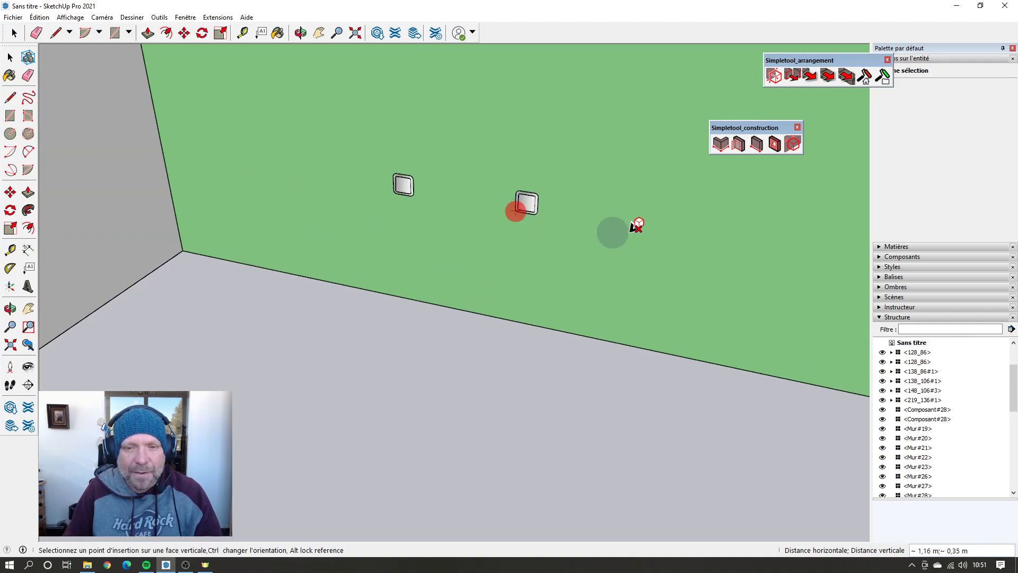
click(703, 237)
scroll(580, 147, up, 1)
click(580, 147)
scroll(207, 222, down, 4)
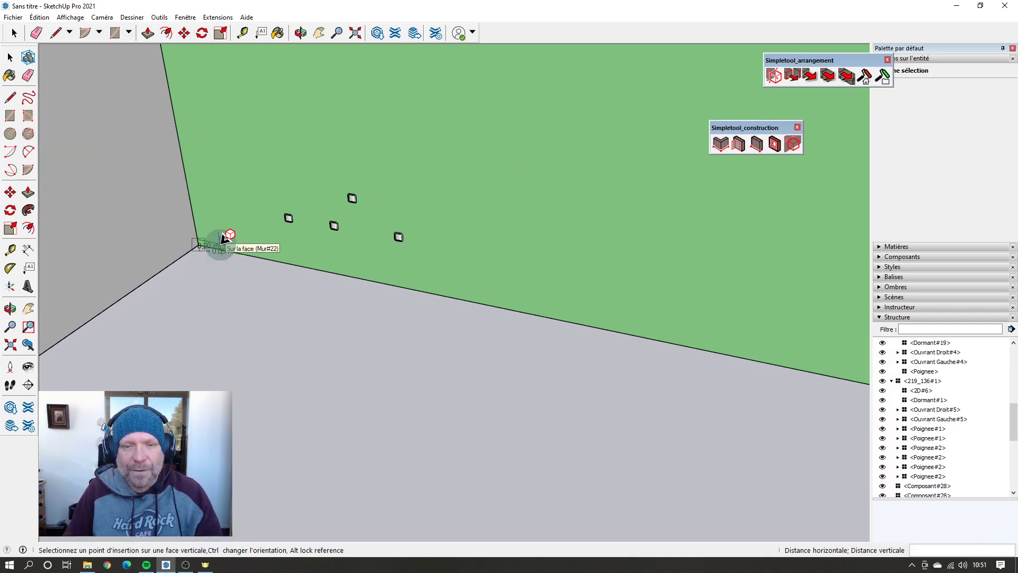
click(493, 224)
click(574, 275)
Step: Place two Composant#28 switches on the short return wall between the double door and the long back wall
scroll(599, 228, down, 4)
middle_drag(641, 268, 318, 323)
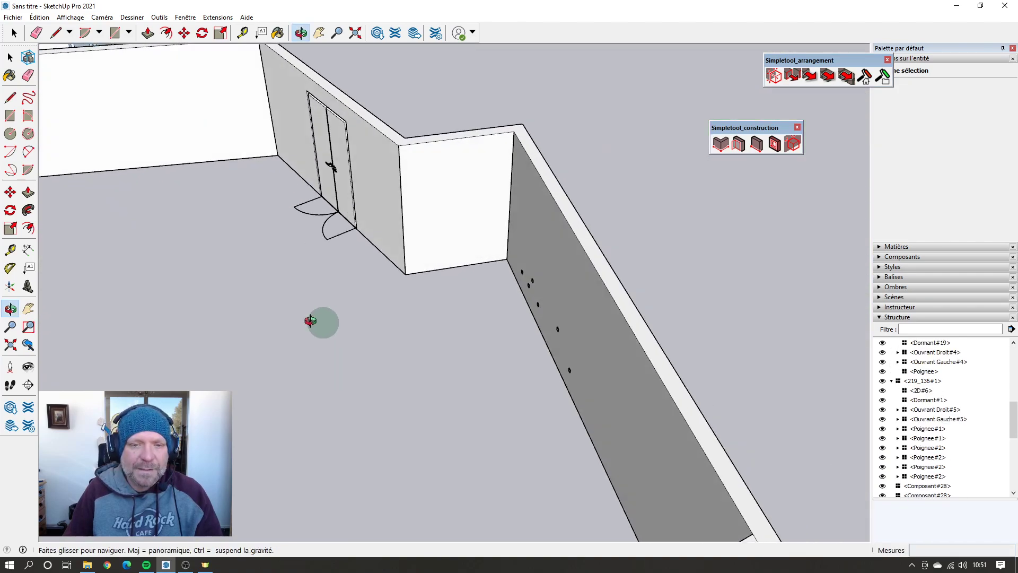
scroll(471, 239, up, 5)
click(411, 239)
click(452, 193)
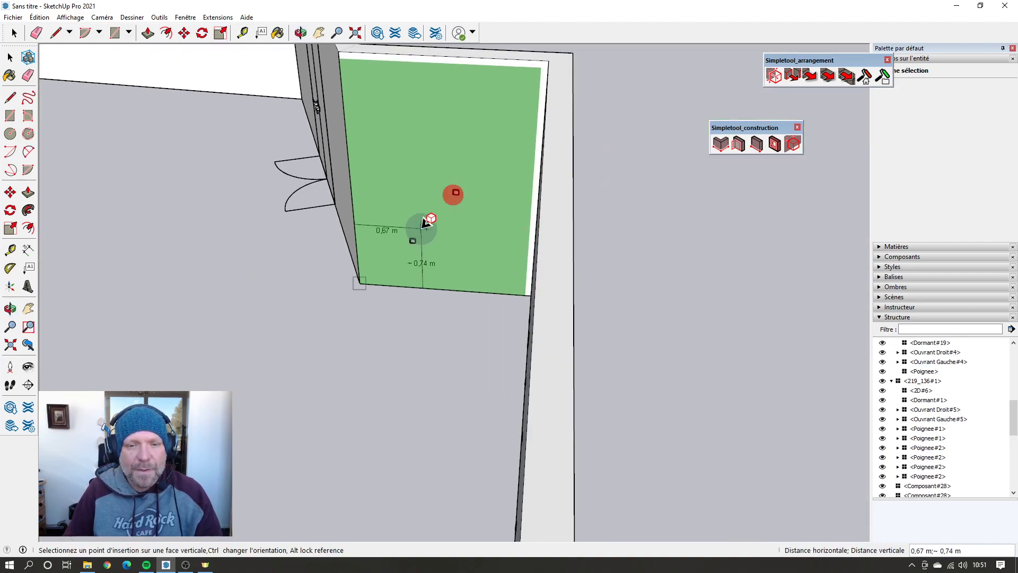
Step: Place four Composant#28 switches along the partition wall beside its opening, and end the Simple Stick command
middle_drag(427, 222, 596, 264)
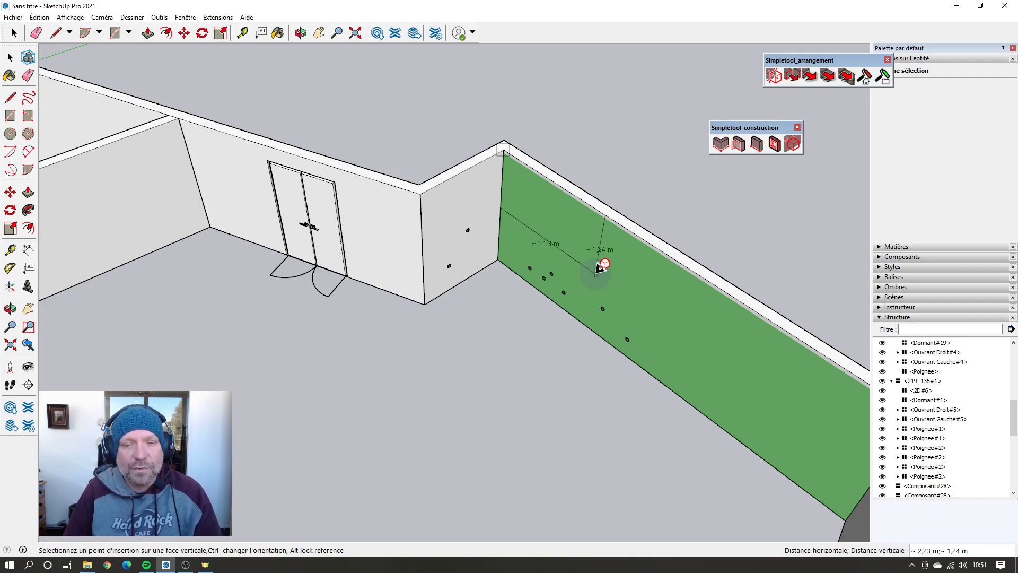
middle_drag(613, 295, 869, 342)
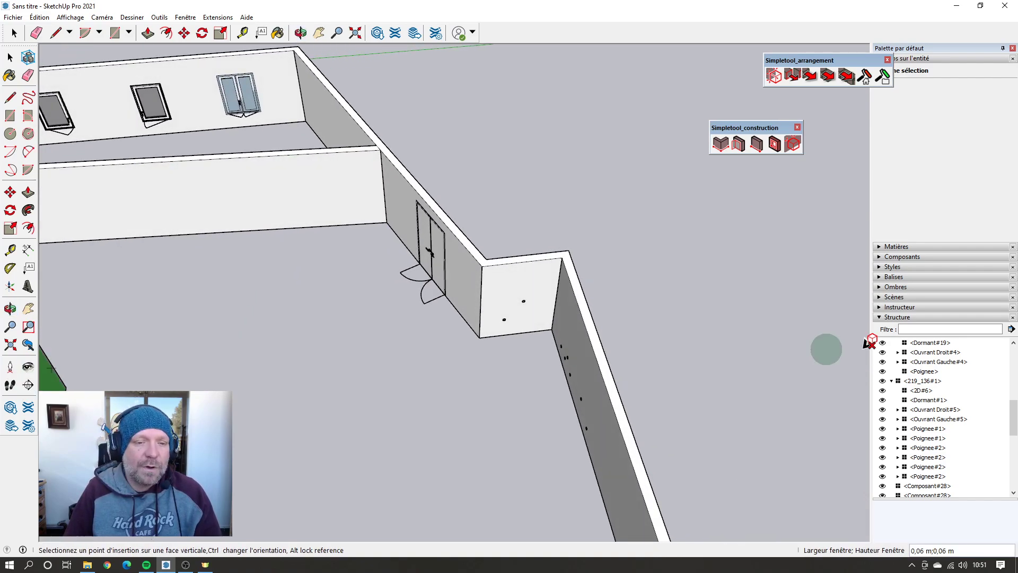
scroll(795, 352, down, 5)
middle_drag(734, 364, 302, 277)
scroll(340, 272, up, 5)
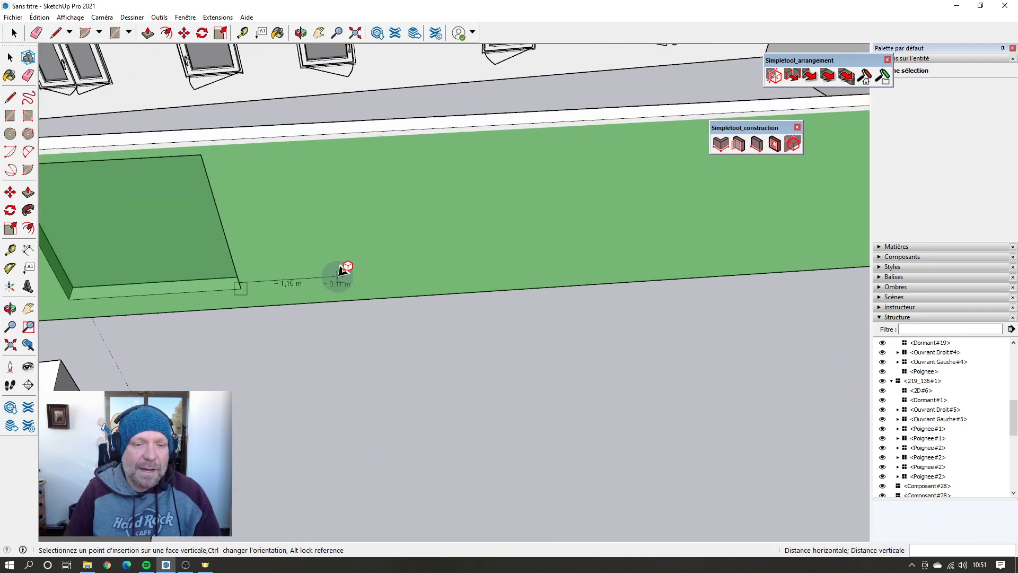
click(371, 257)
click(544, 244)
click(685, 220)
click(828, 245)
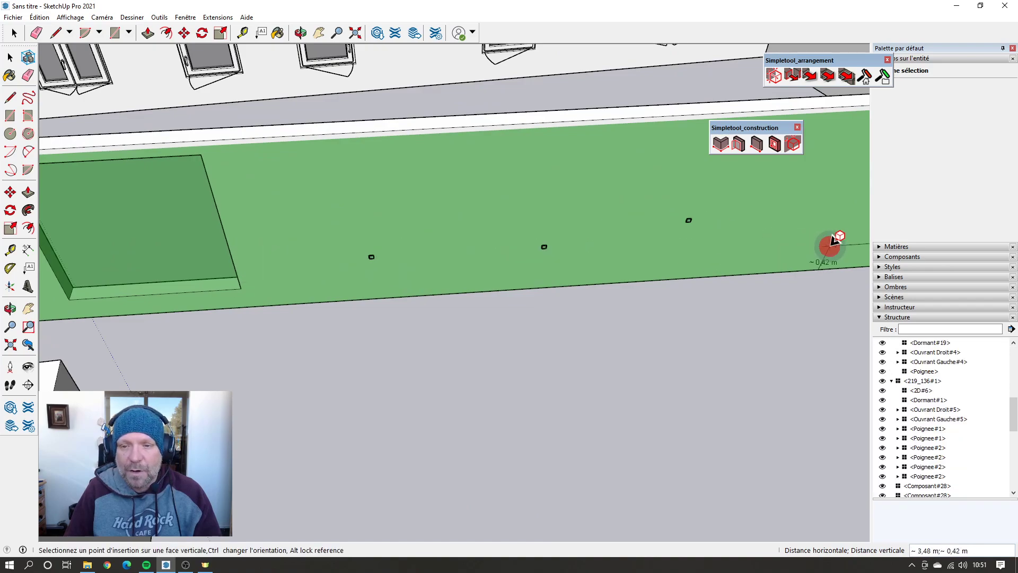
scroll(429, 302, down, 2)
key(space)
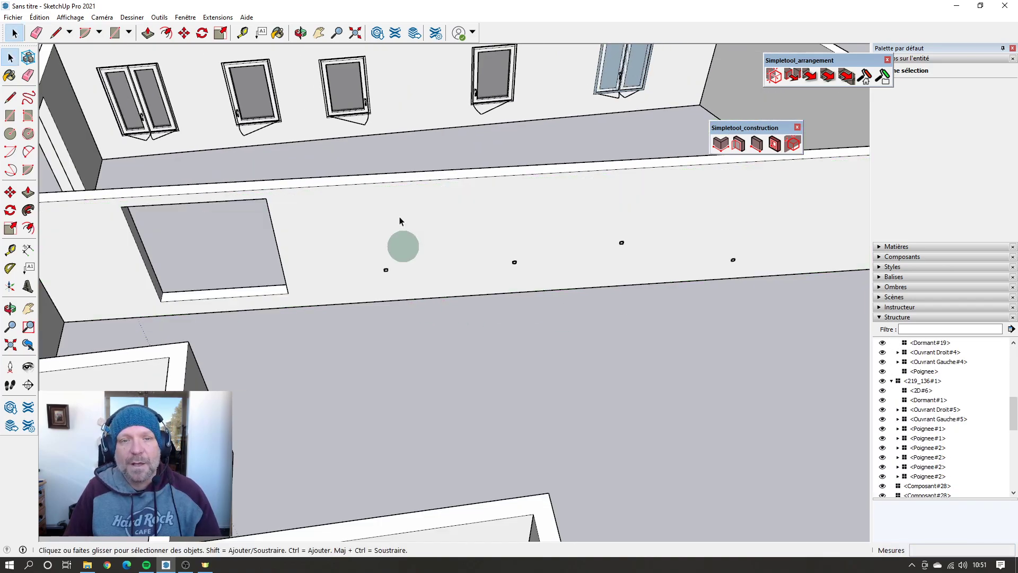
Step: Look through the Simpletool_construction commands for the one that manages the Stick Library folder
click(223, 17)
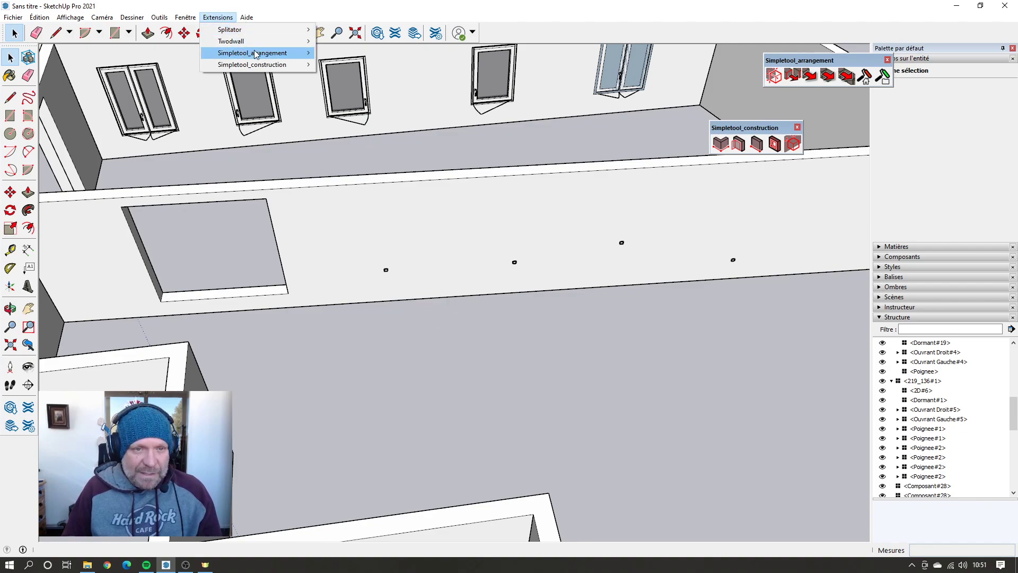
mouse_move(258, 65)
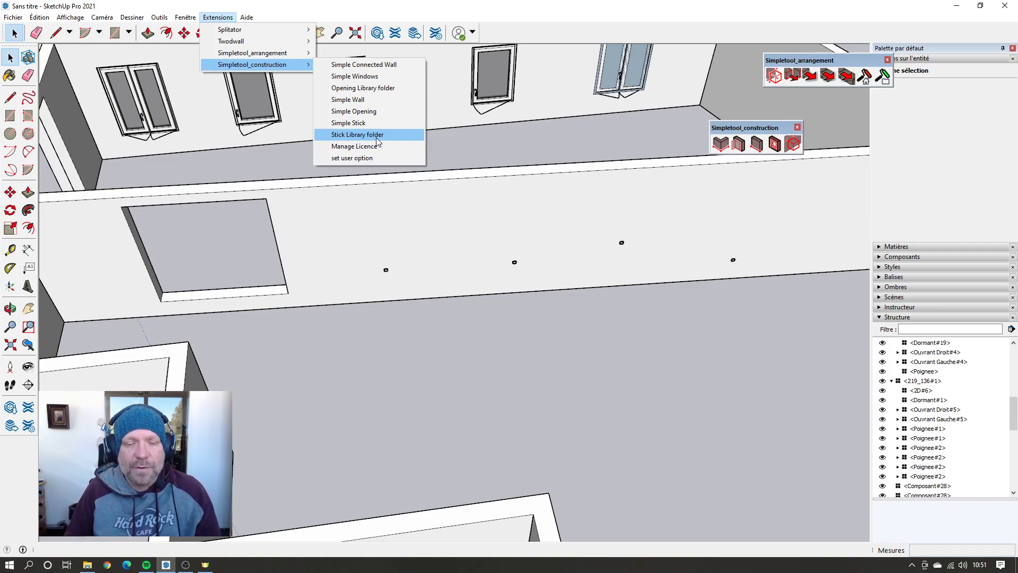
click(466, 329)
Step: Insert four Kitchen-450-4 drawer cabinets in a row with Simple Insertion, starting against the side of the existing cabinet
scroll(559, 335, down, 2)
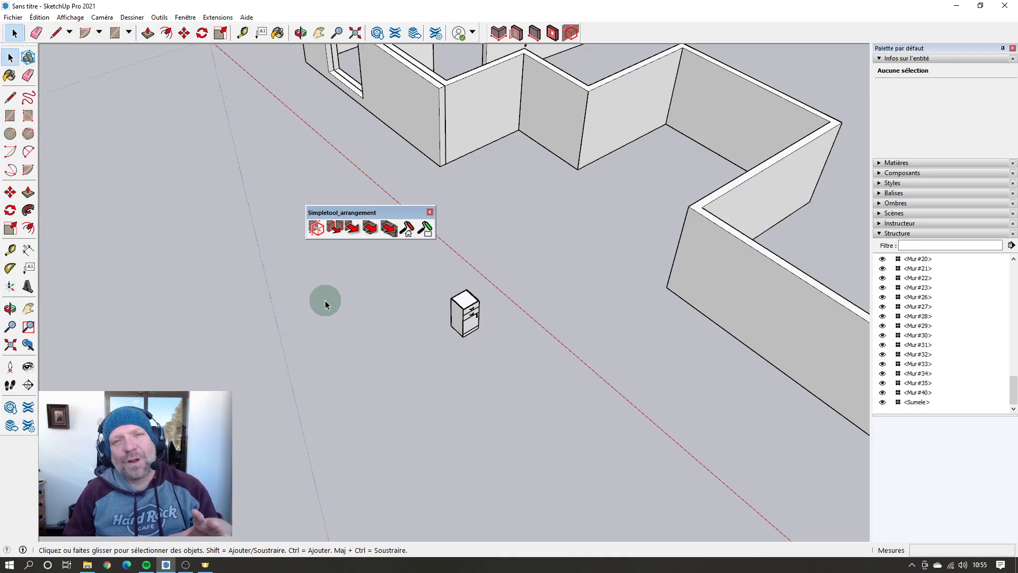
click(316, 228)
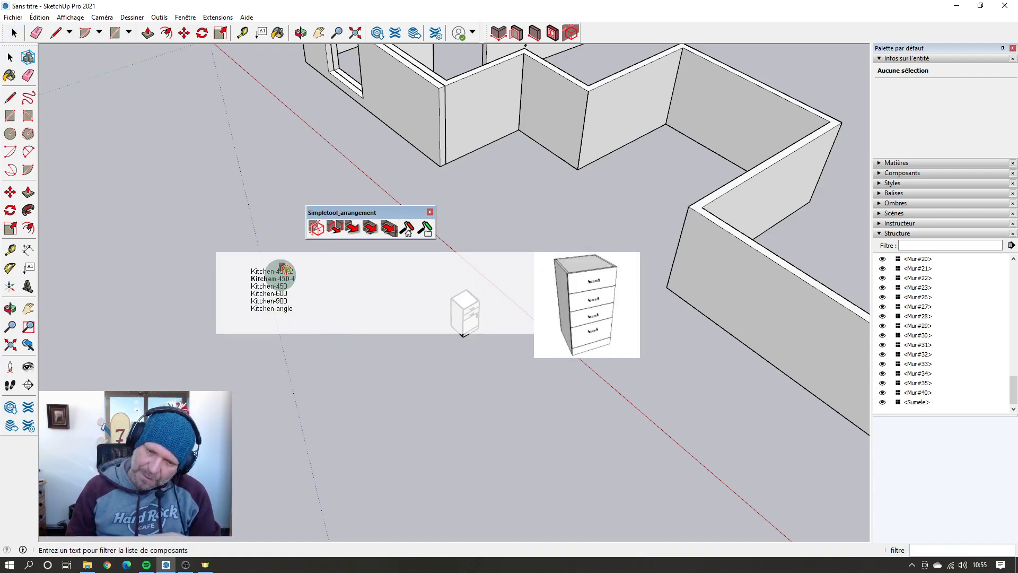
click(281, 276)
scroll(466, 318, up, 5)
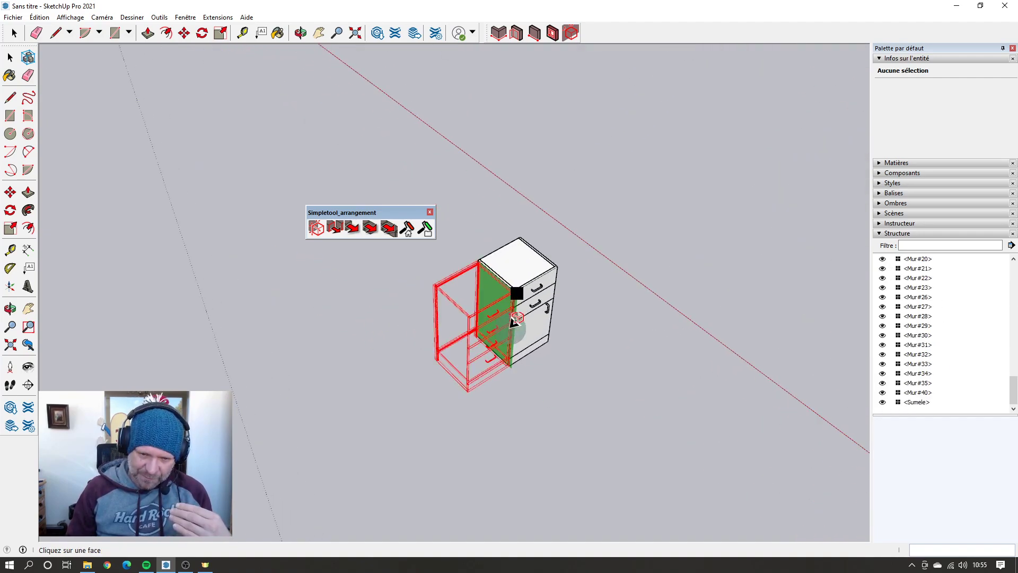
scroll(494, 318, down, 5)
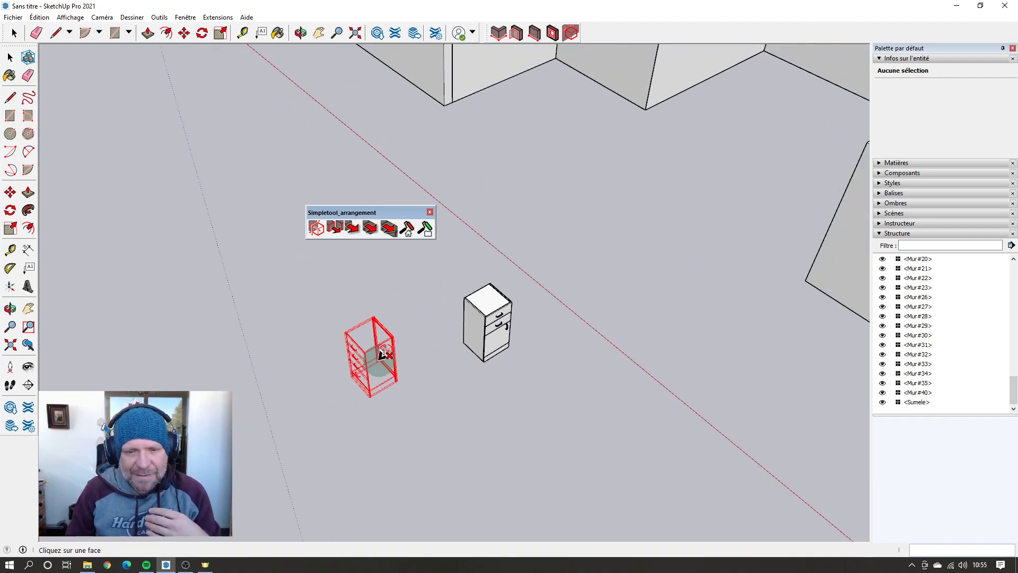
scroll(429, 387, down, 3)
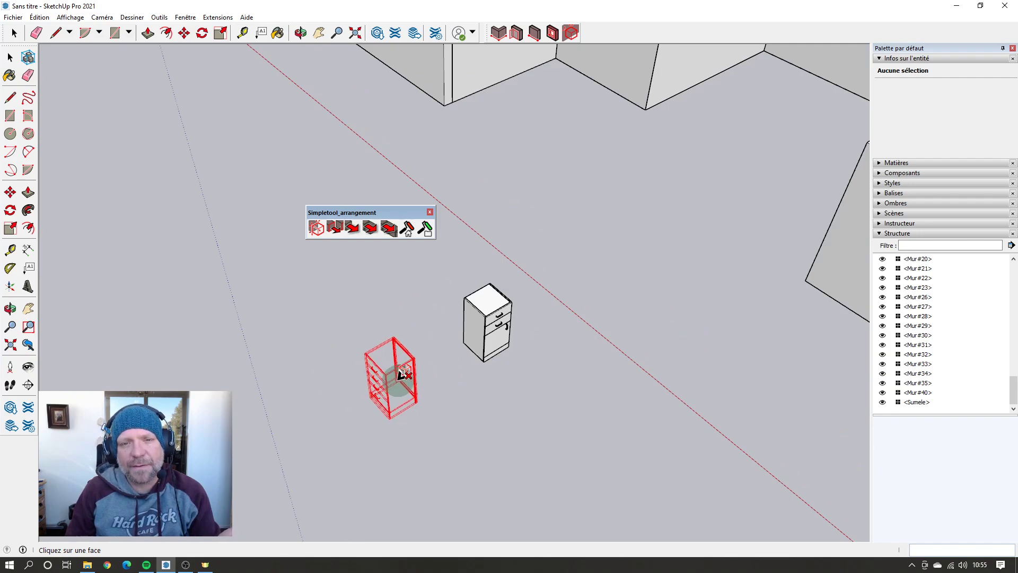
middle_drag(403, 376, 479, 359)
scroll(479, 359, down, 3)
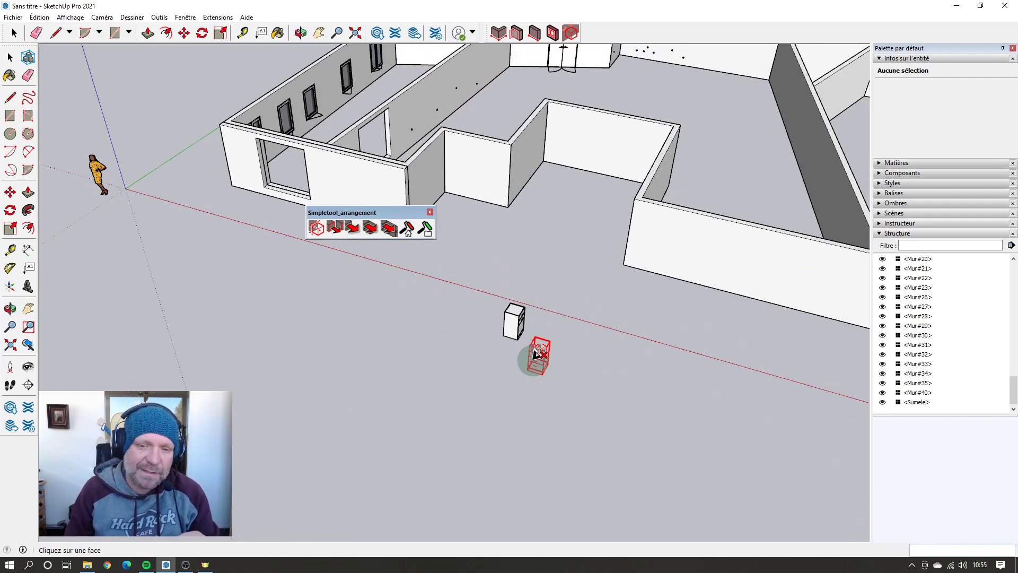
scroll(536, 350, up, 3)
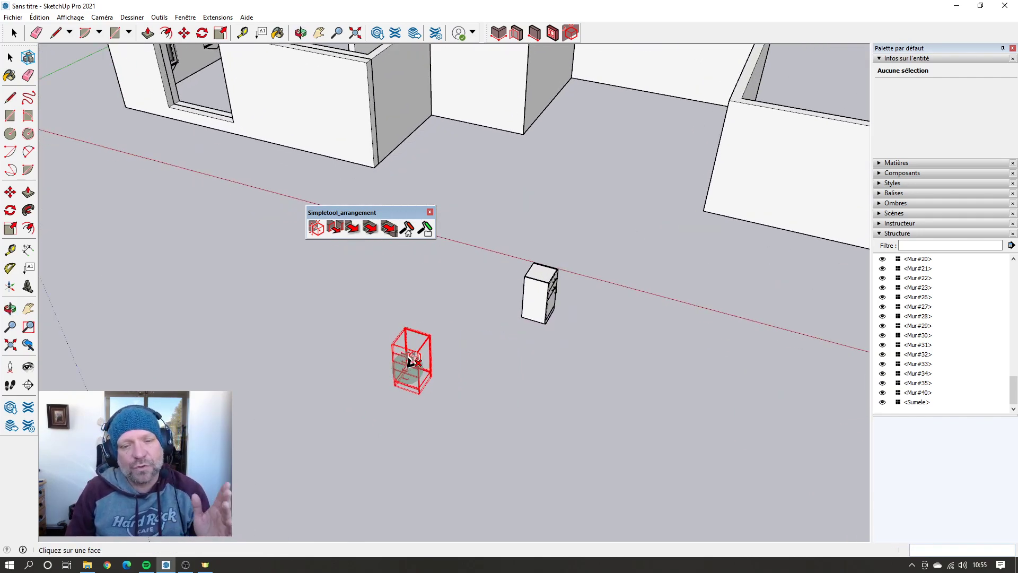
scroll(412, 362, down, 6)
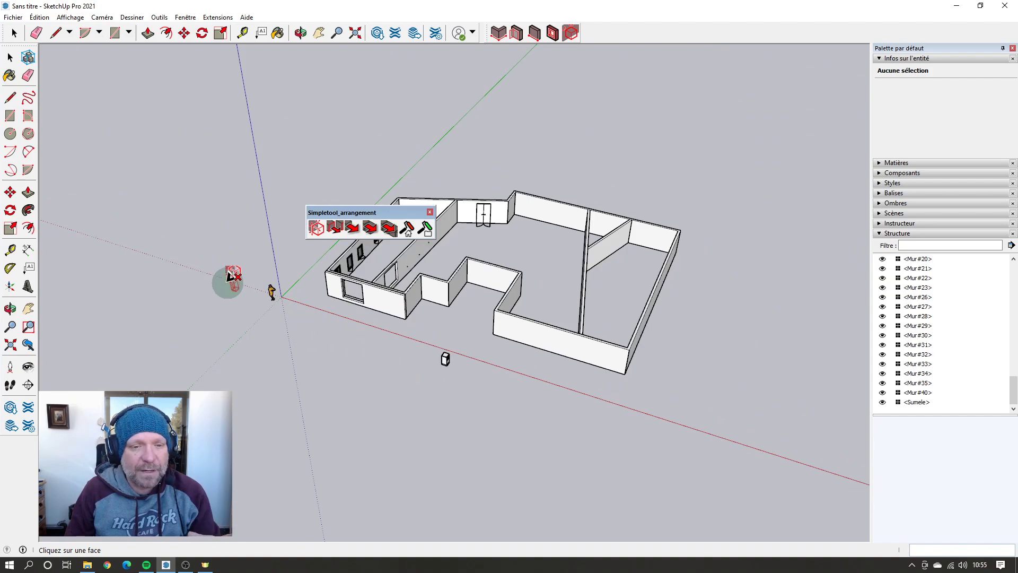
scroll(424, 355, up, 2)
scroll(432, 364, up, 8)
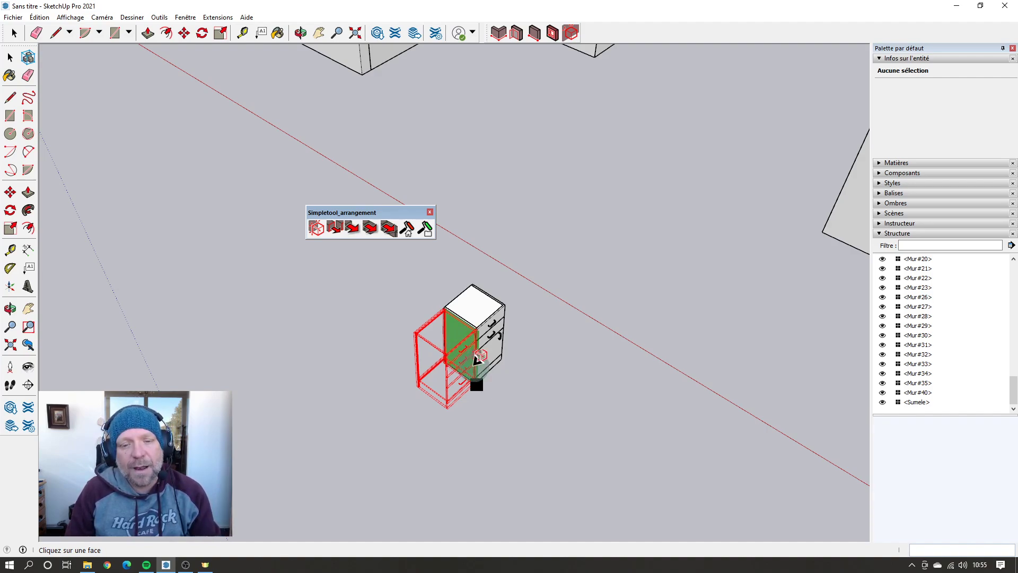
click(455, 358)
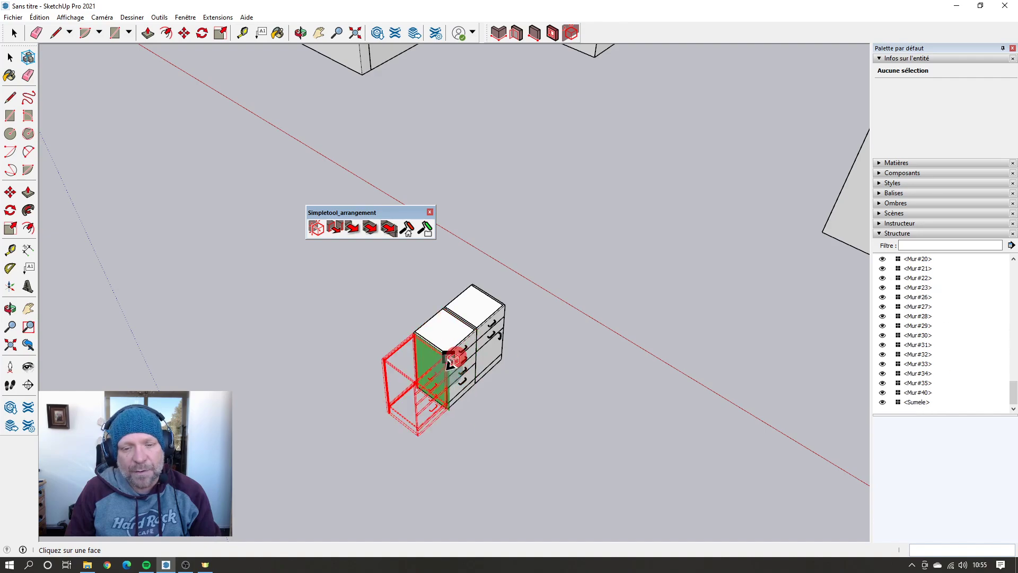
click(439, 385)
click(403, 402)
click(366, 425)
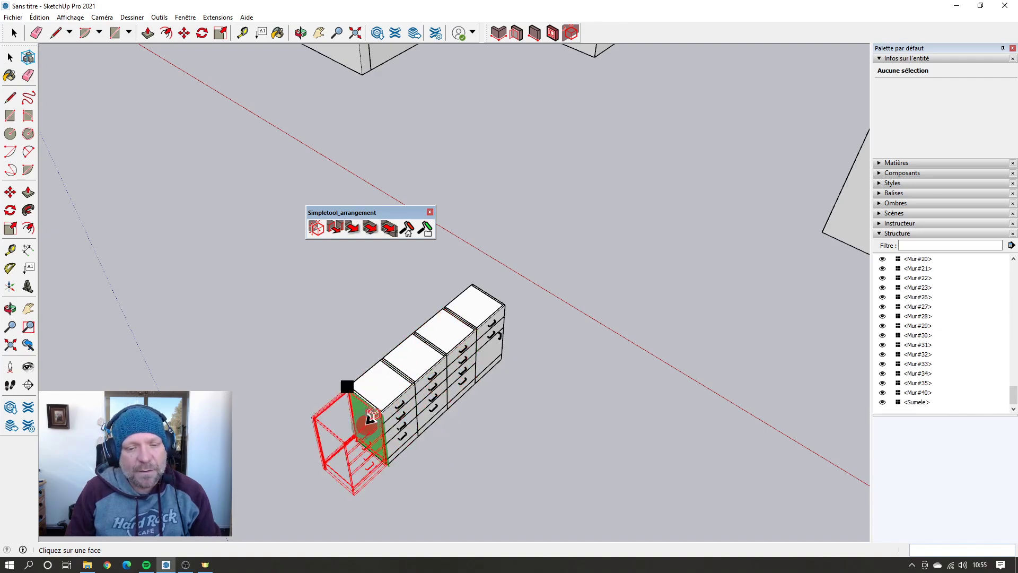
scroll(478, 264, down, 2)
scroll(467, 354, down, 2)
scroll(419, 286, up, 7)
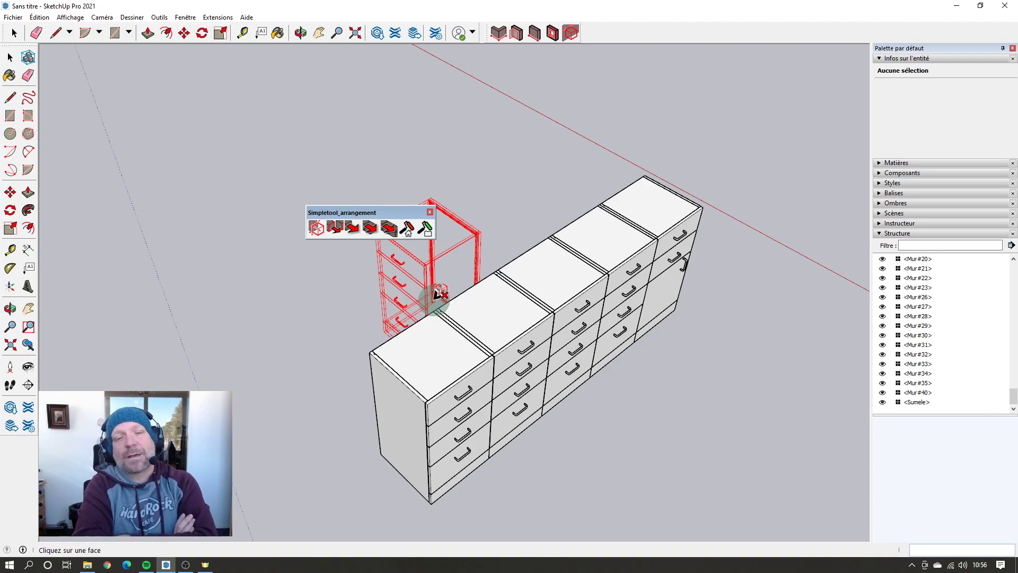
Step: Set the Simpletool_arrangement Insert Library folder to Adebeo_SimpleTool\lib\insert and accept creating its component thumbnails
click(315, 227)
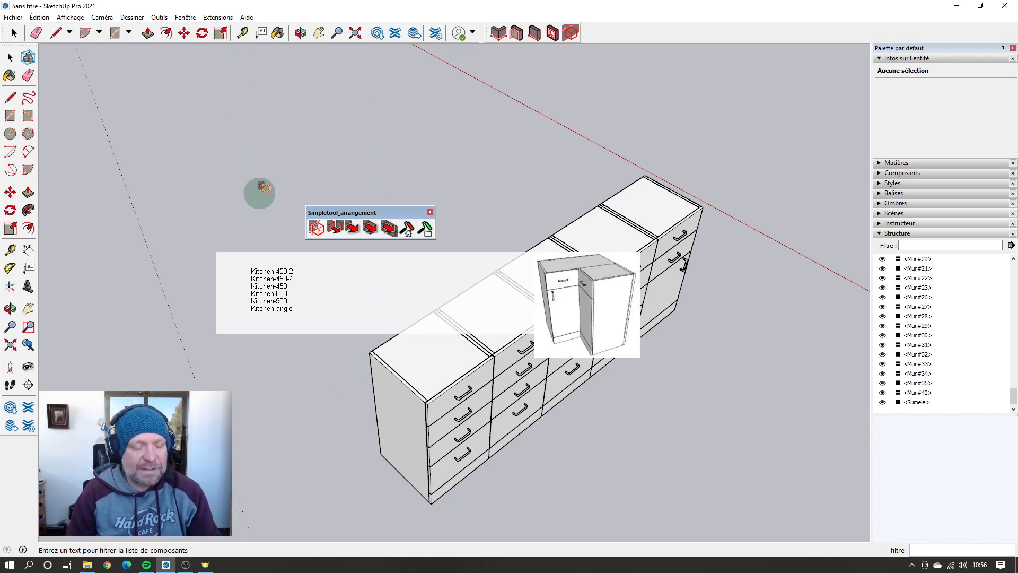
key(Escape)
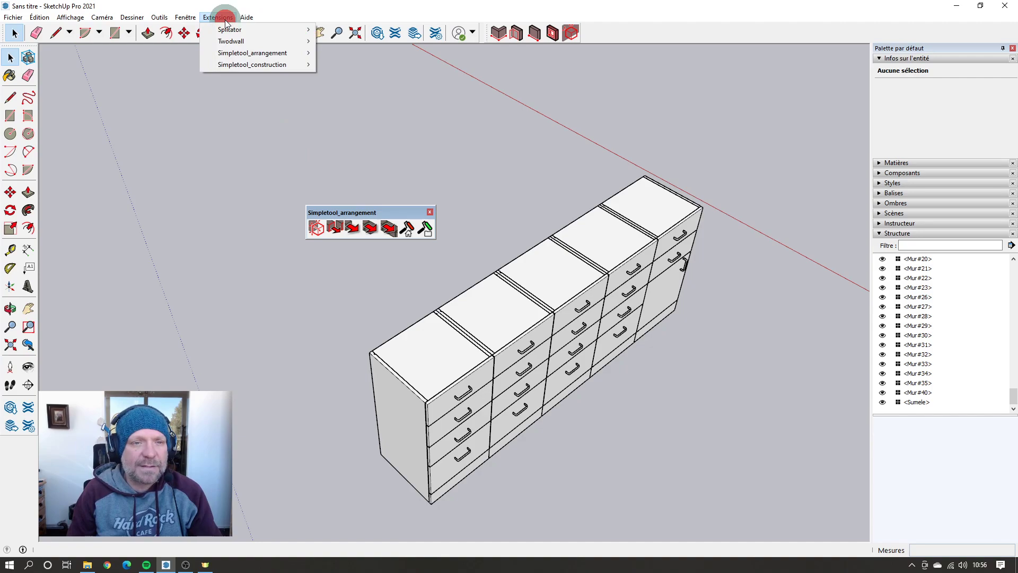
mouse_move(267, 54)
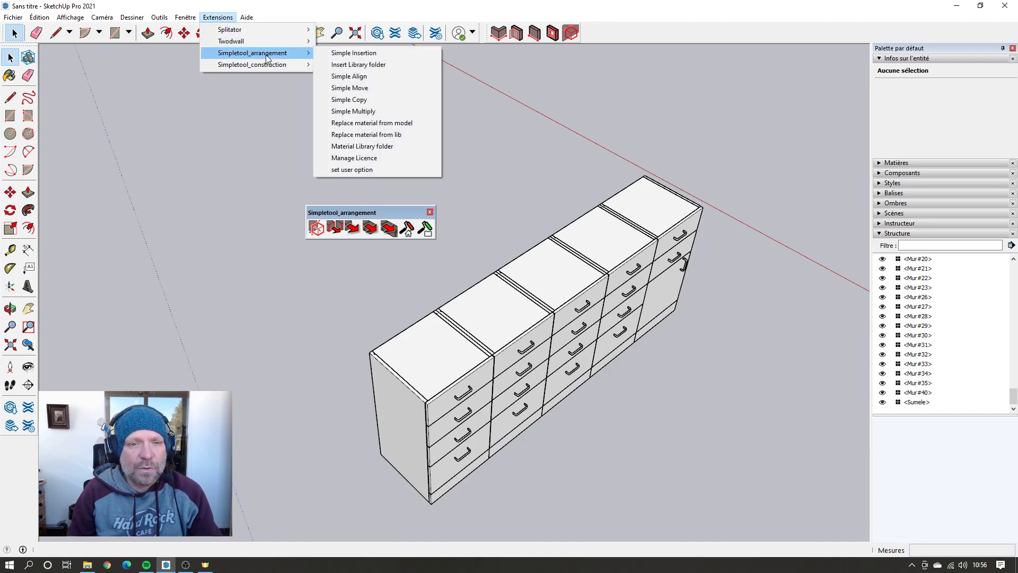
click(371, 65)
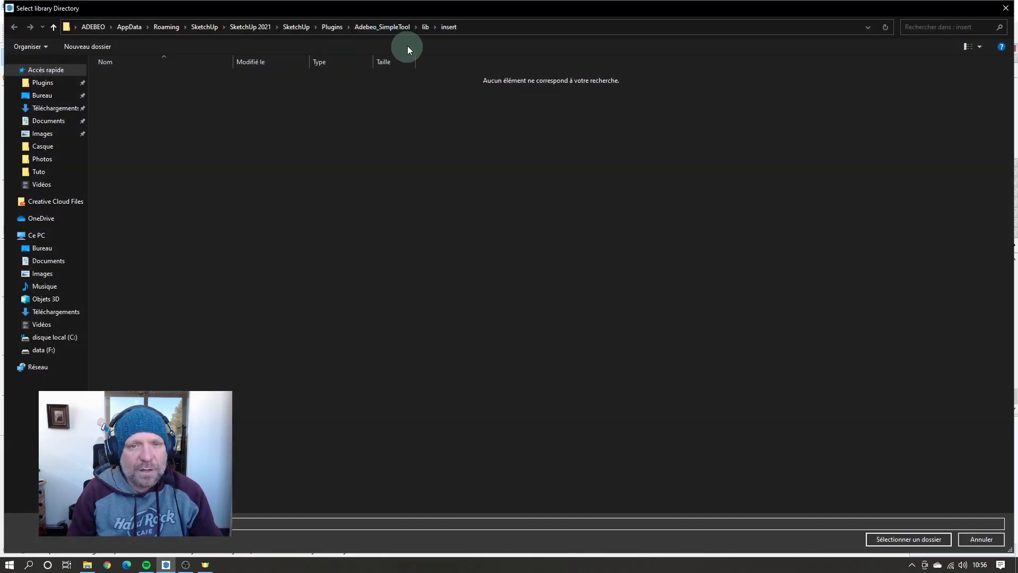
click(930, 539)
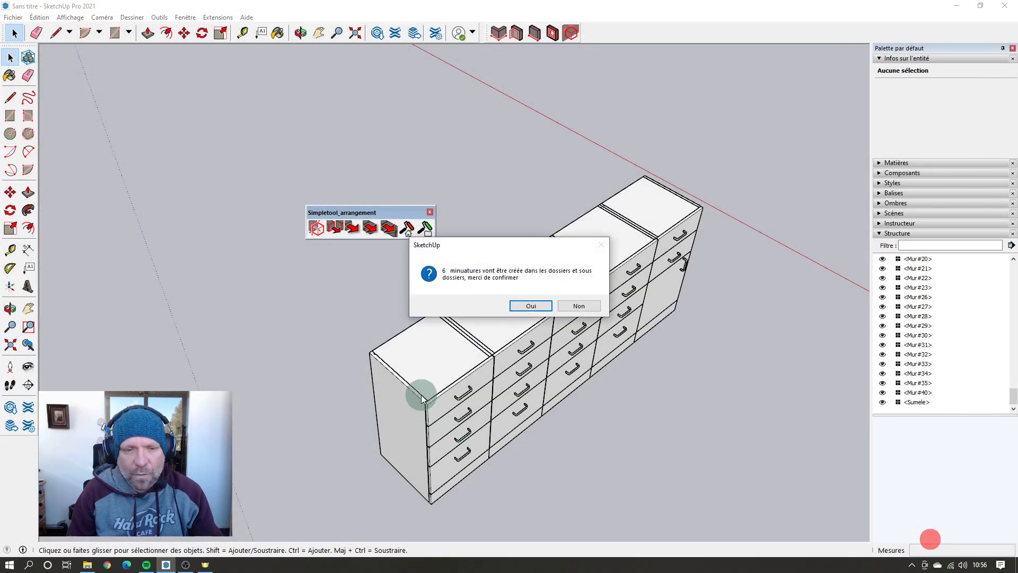
click(532, 304)
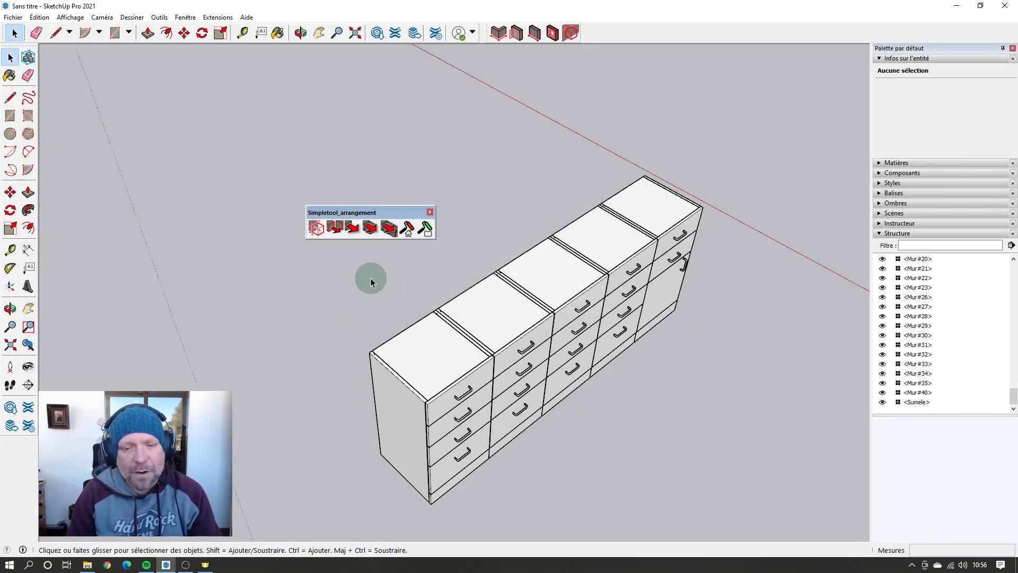
Step: Insert two Kitchen-angle corner cabinets, one at the door-cabinet end of the row and the second against the first corner's free side
click(316, 228)
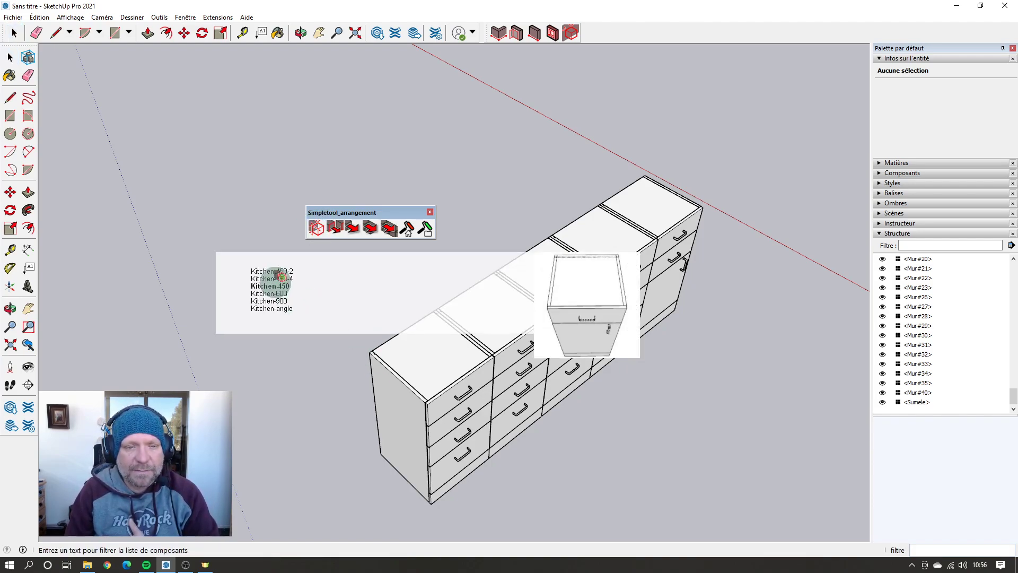
click(276, 309)
scroll(223, 254, down, 5)
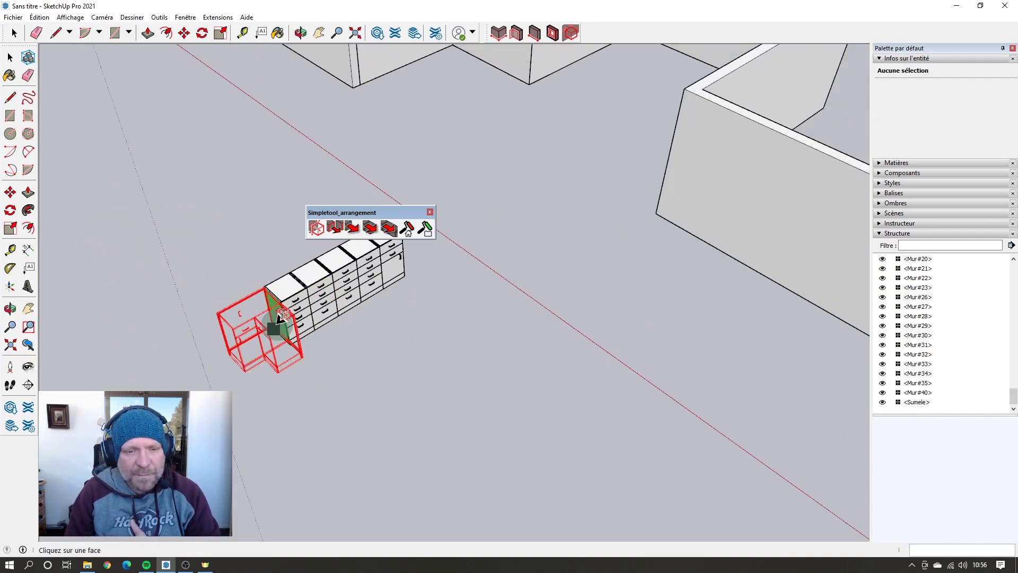
middle_drag(262, 330, 459, 375)
scroll(464, 296, up, 4)
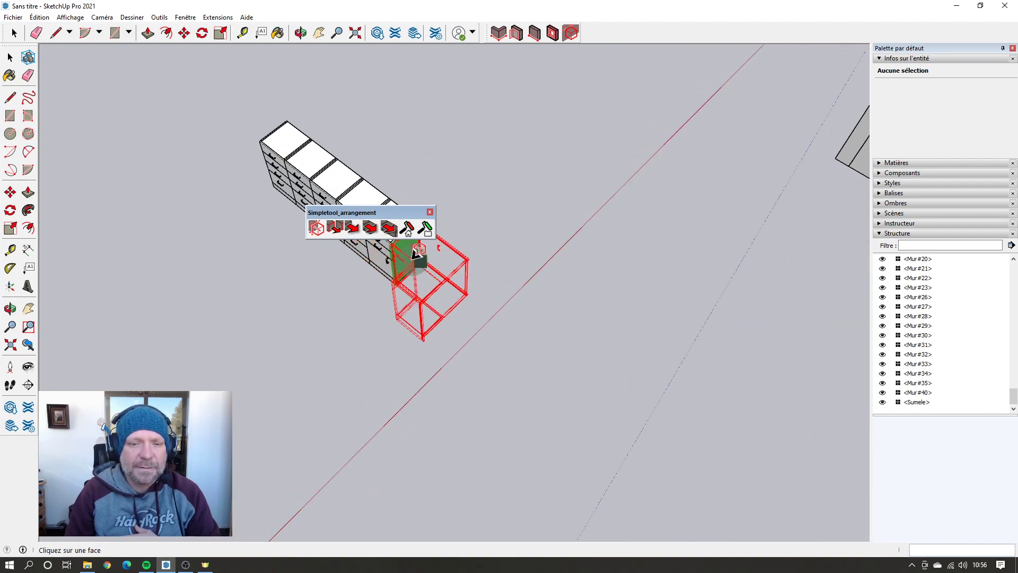
middle_drag(417, 254, 848, 219)
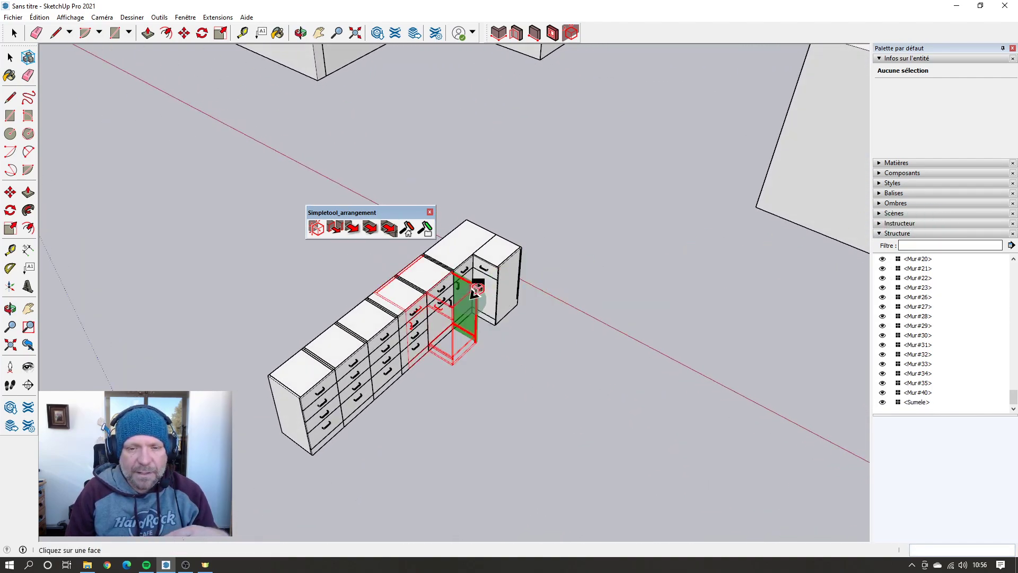
scroll(530, 308, up, 3)
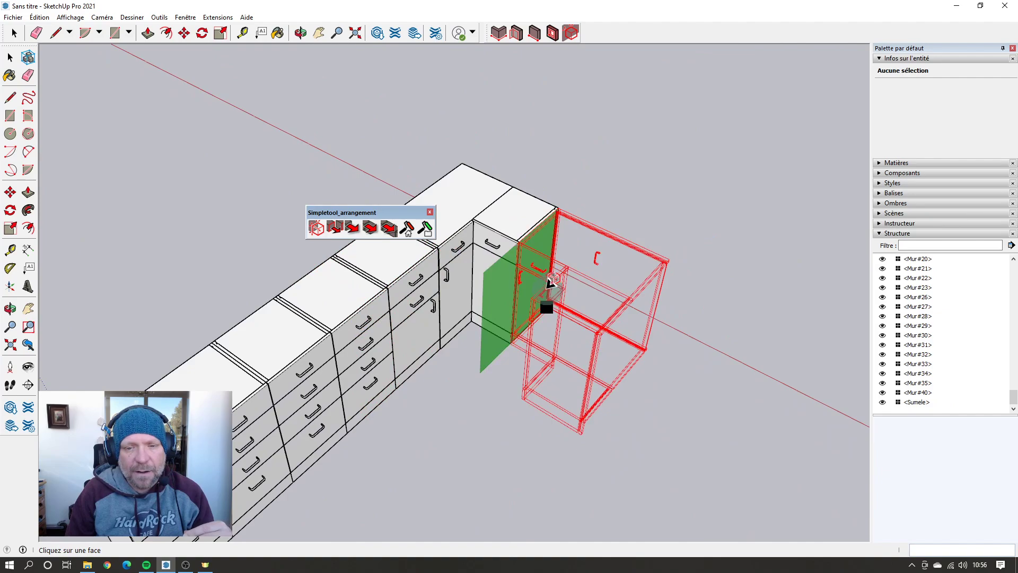
click(545, 289)
Step: Insert a matching row of Kitchen-450-4 cabinets from the second corner cabinet, parallel to the first row, forming a U
middle_drag(545, 289, 320, 239)
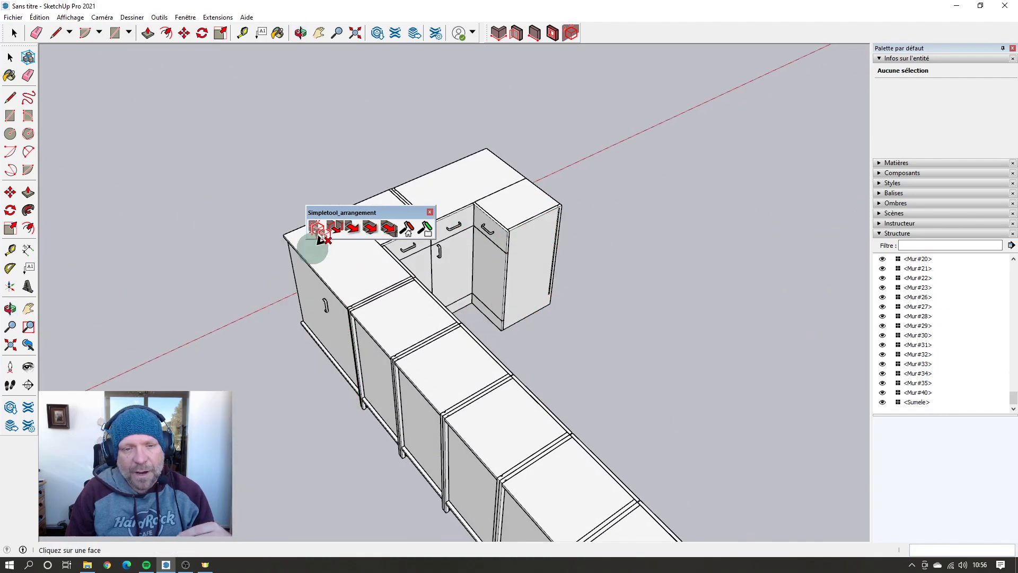
click(409, 287)
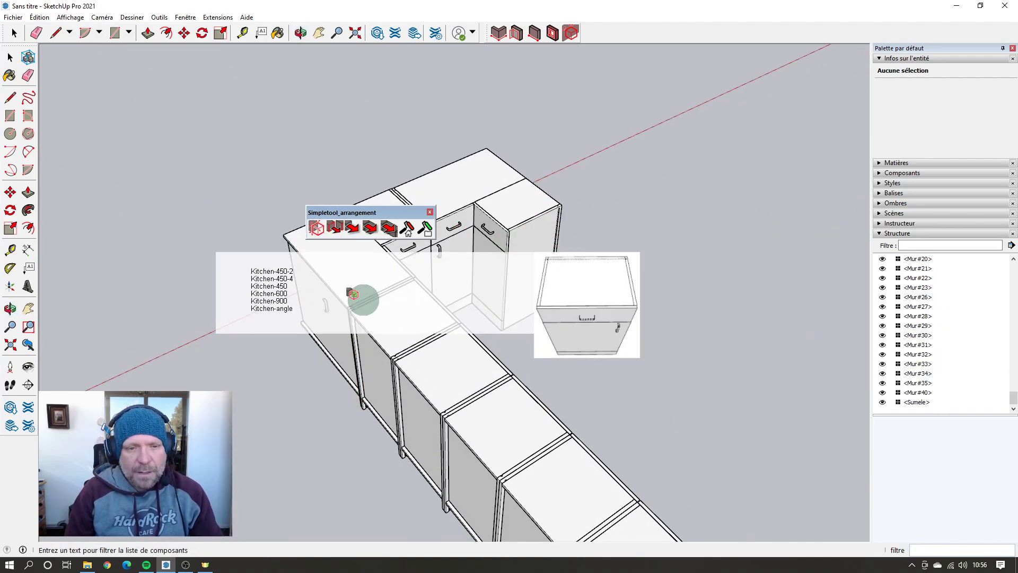
click(292, 277)
click(578, 302)
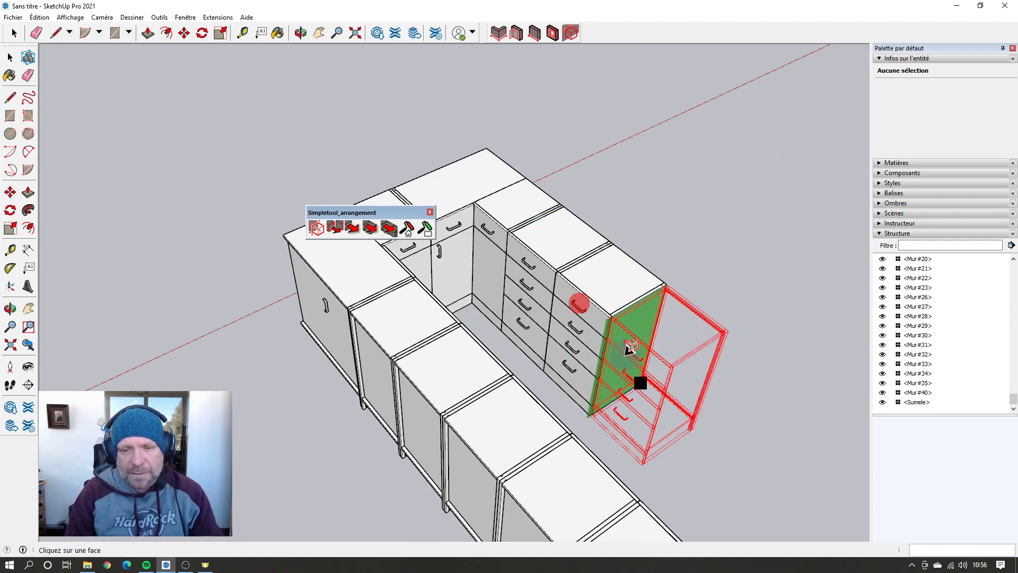
scroll(615, 357, down, 3)
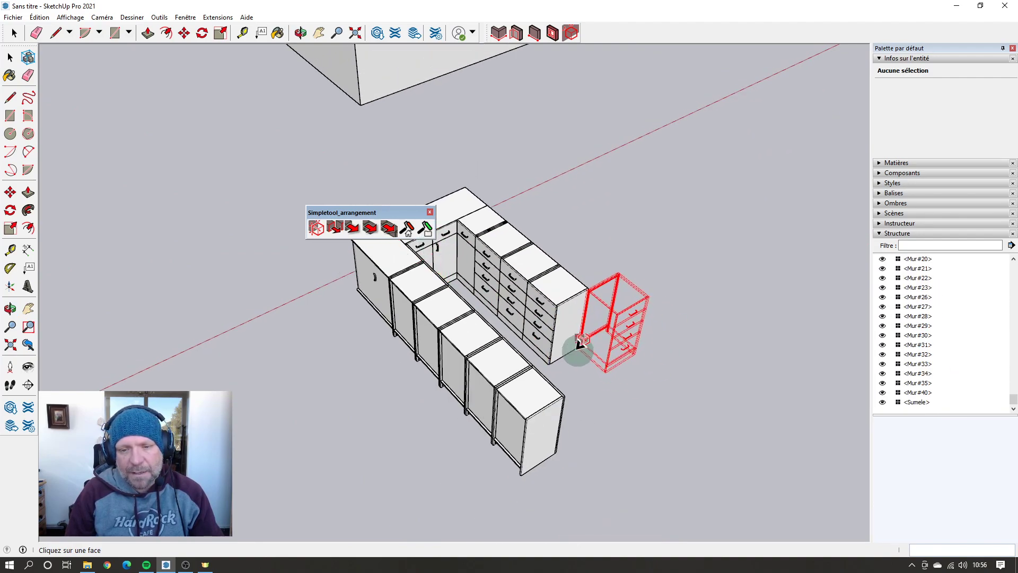
middle_drag(598, 360, 199, 347)
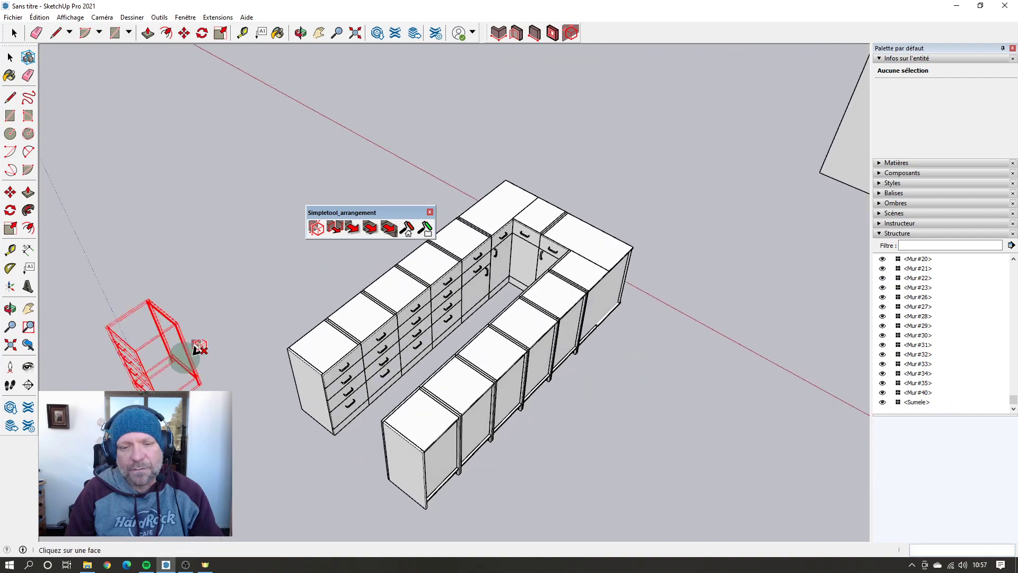
Step: Insert a Kitchen-900 double-door cabinet on the ground beside the open end of the U-shaped kitchen
scroll(604, 347, down, 3)
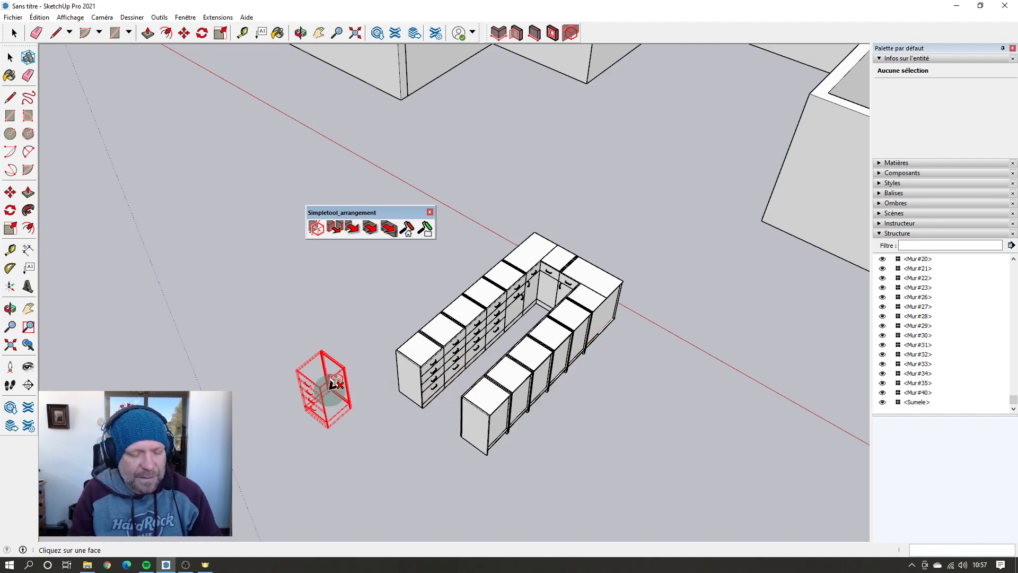
click(356, 295)
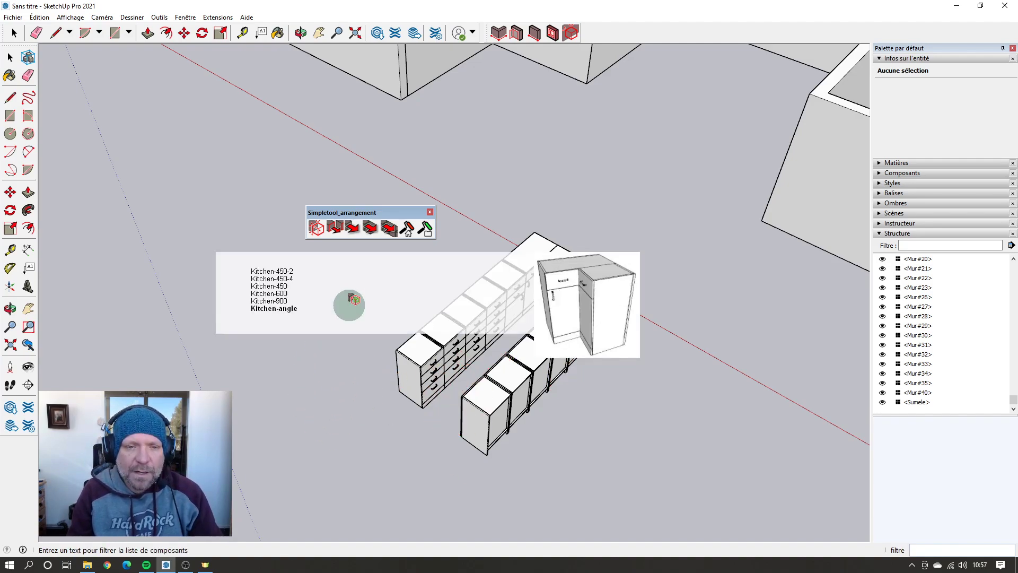
click(287, 298)
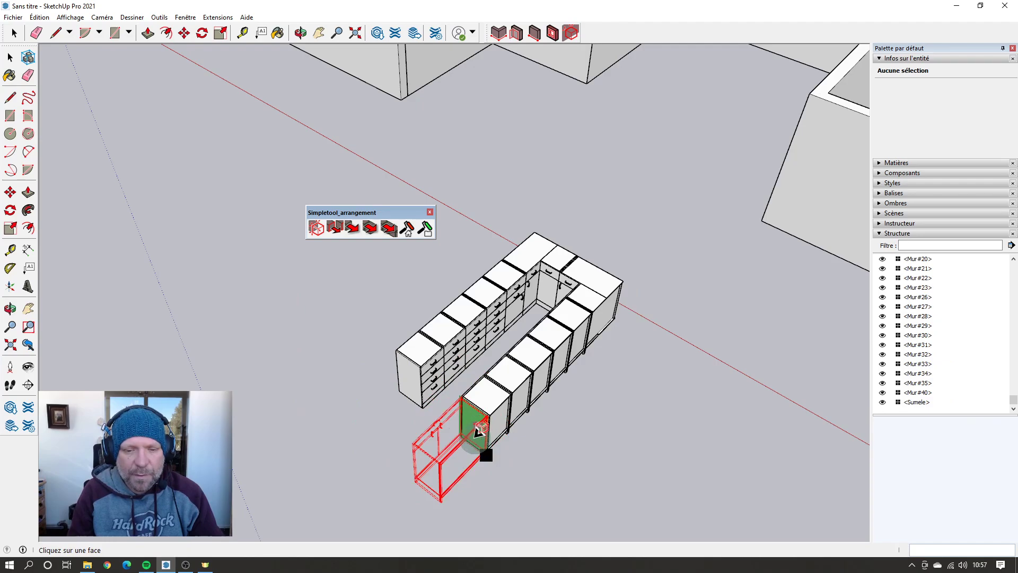
click(583, 424)
Step: Add three more Kitchen-900 cabinets side by side against the first one, and end the Simple Insertion command
scroll(585, 422, up, 5)
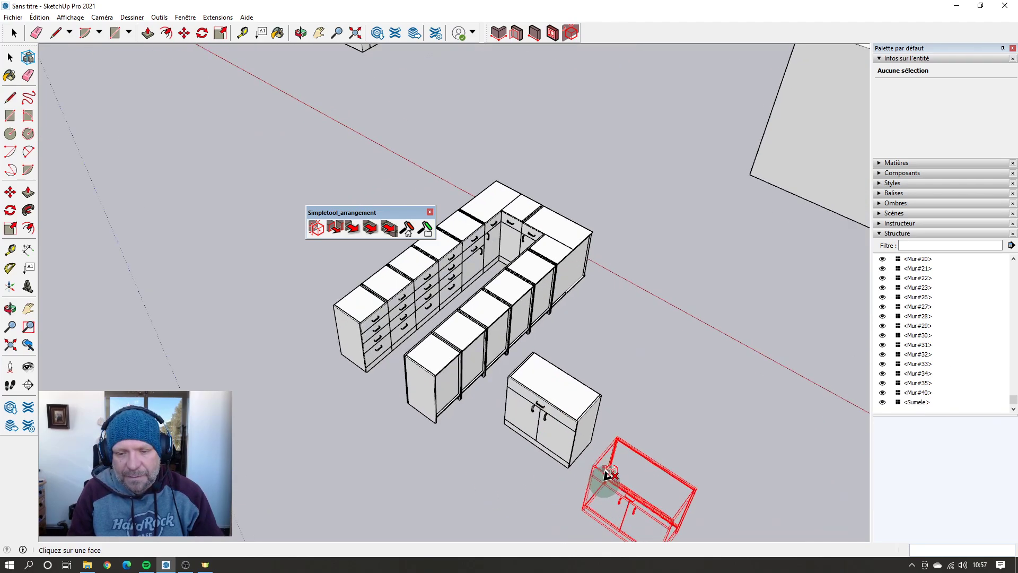
click(585, 421)
scroll(610, 466, down, 3)
scroll(580, 443, up, 5)
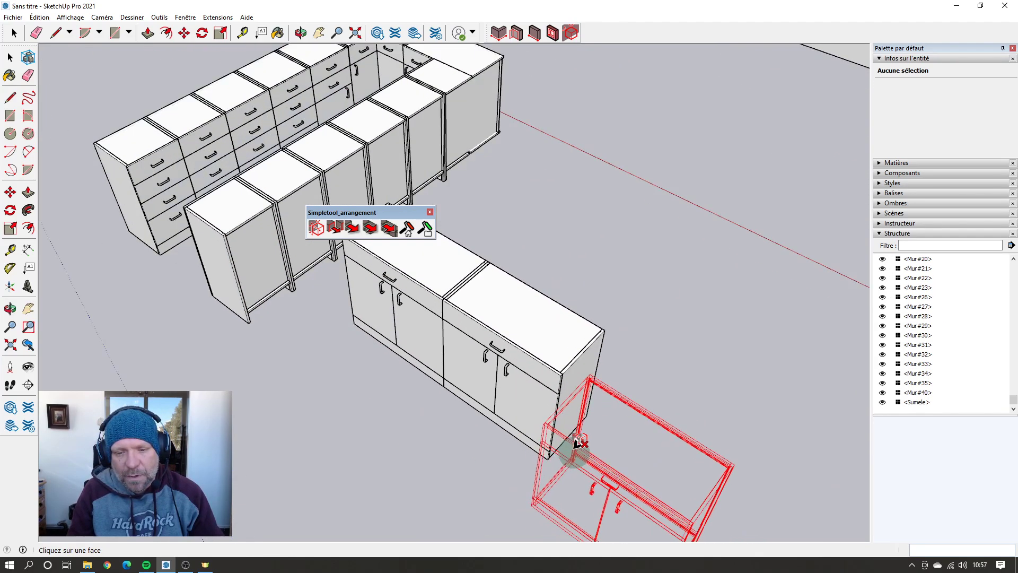
click(570, 395)
scroll(414, 406, down, 4)
scroll(518, 455, up, 5)
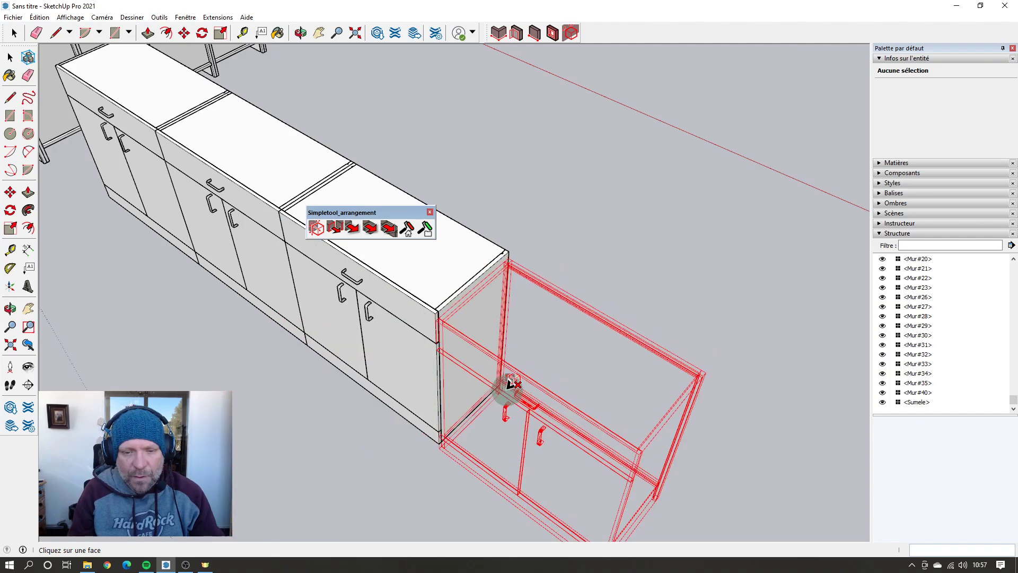
click(486, 379)
scroll(476, 388, down, 8)
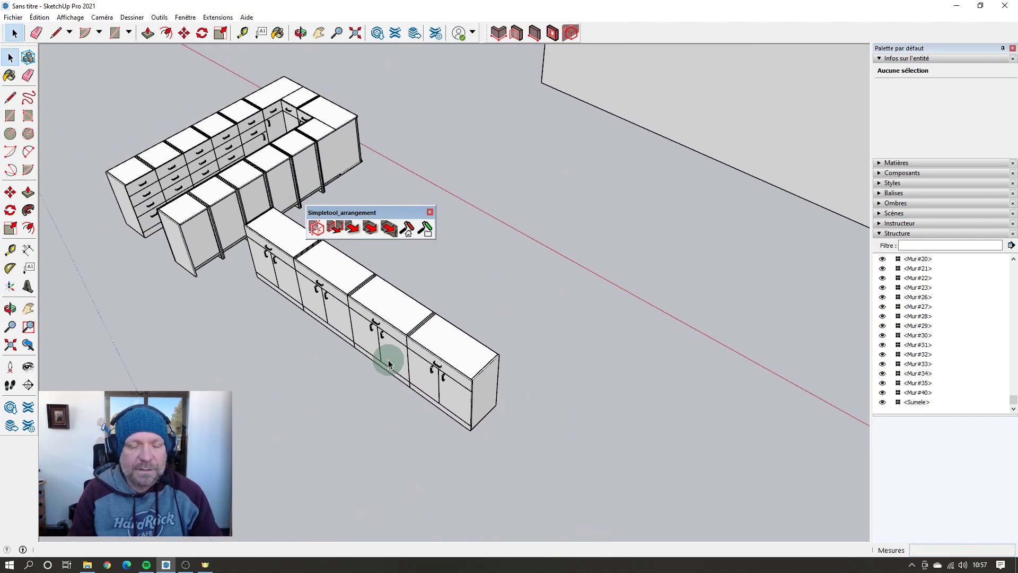
Step: Attach the nearest loose Kitchen-900 cabinet to the free side of the one beside the U-shaped kitchen, fronts flush
key(space)
middle_drag(398, 364, 531, 383)
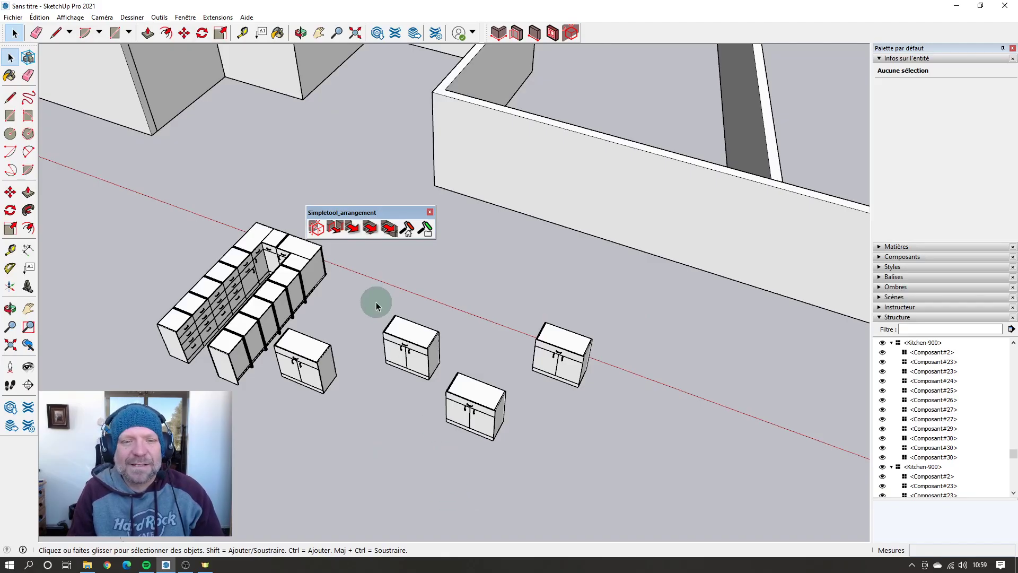
click(334, 227)
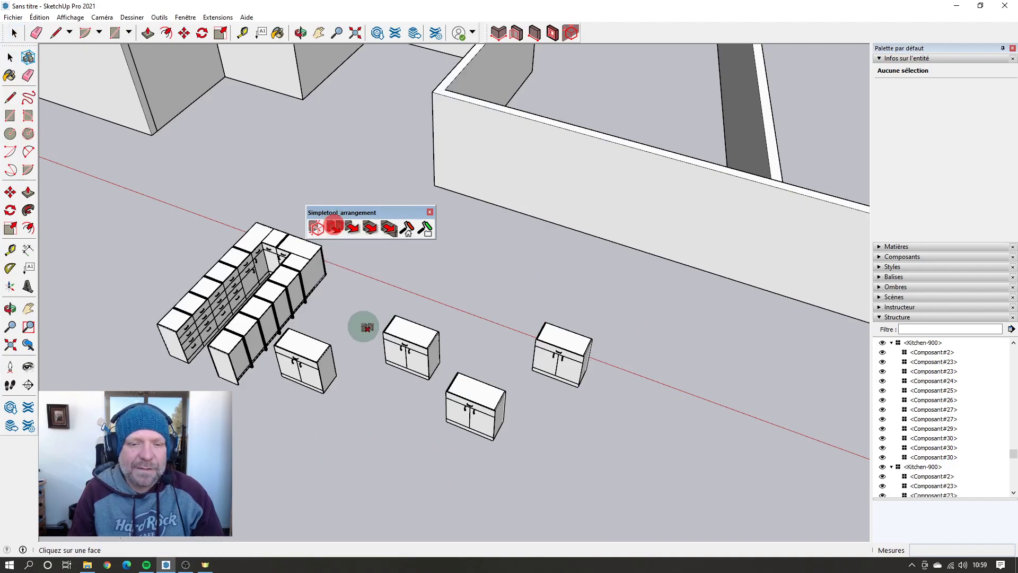
scroll(395, 348, up, 3)
click(395, 355)
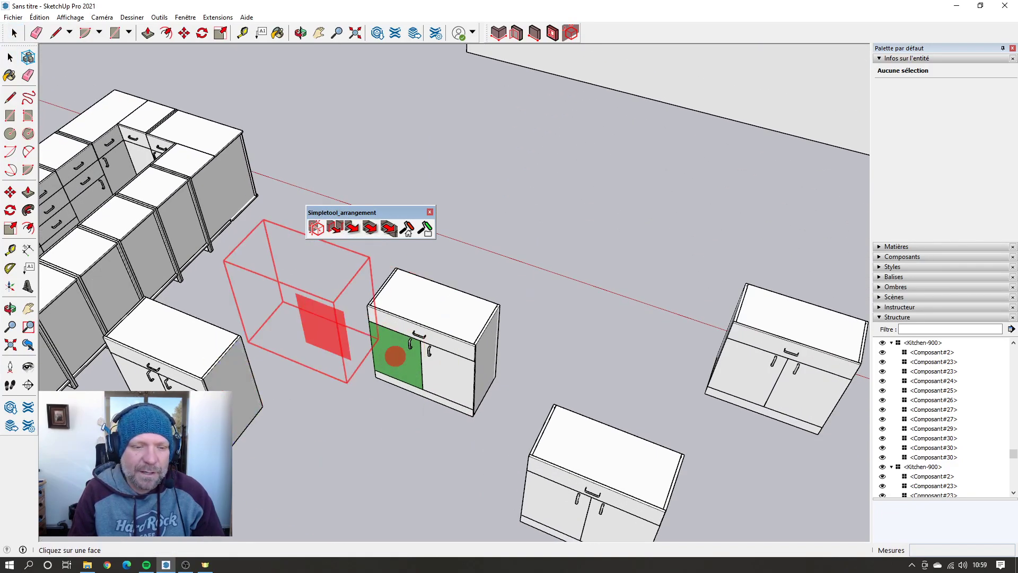
click(254, 400)
middle_drag(255, 401, 584, 390)
click(607, 393)
middle_drag(734, 359, 260, 397)
click(291, 413)
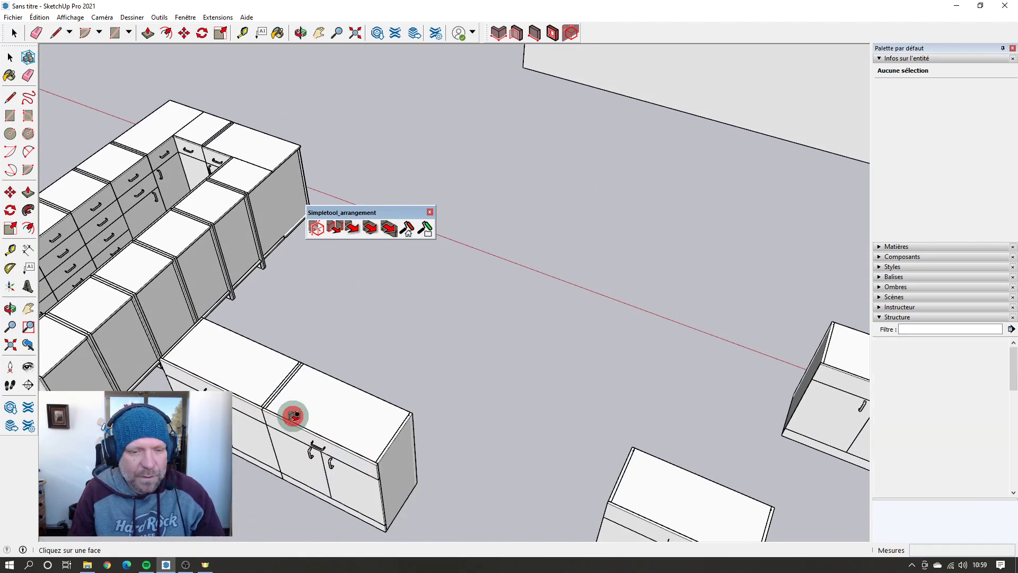
middle_drag(456, 343, 470, 270)
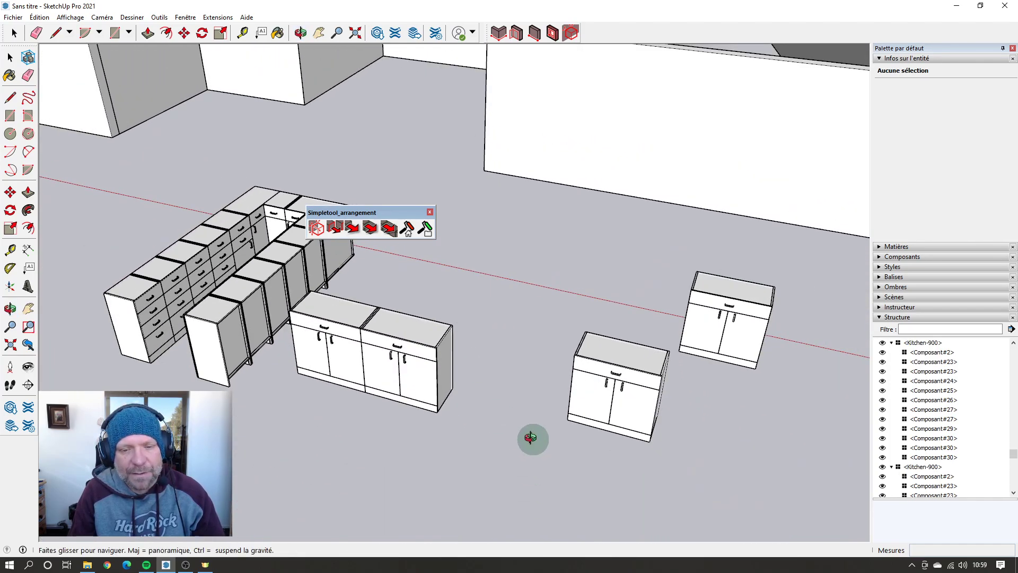
middle_drag(532, 436, 477, 427)
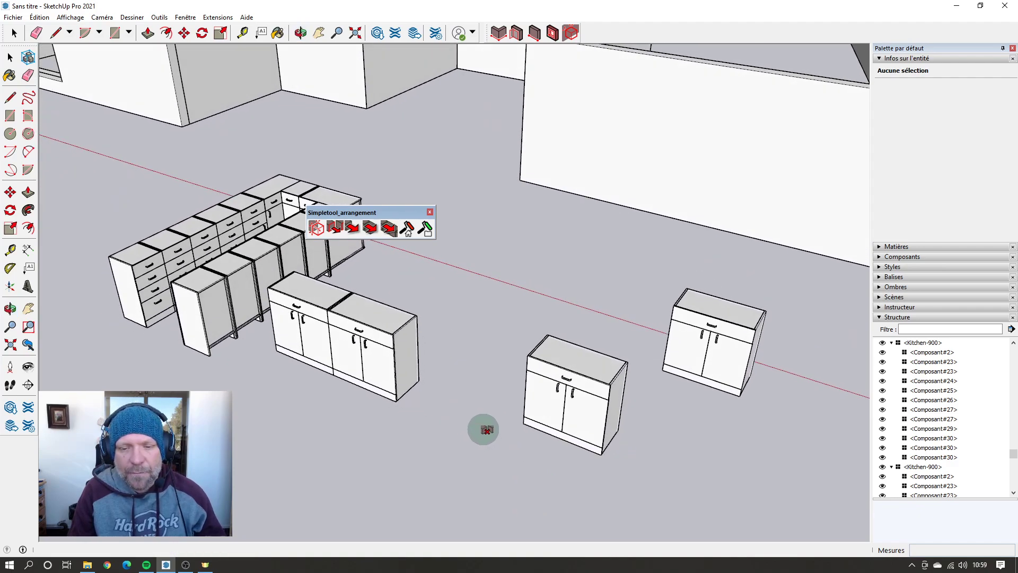
Step: Select the two remaining loose Kitchen-900 cabinets and align them together with the front of the joined pair
key(space)
drag(752, 479, 636, 414)
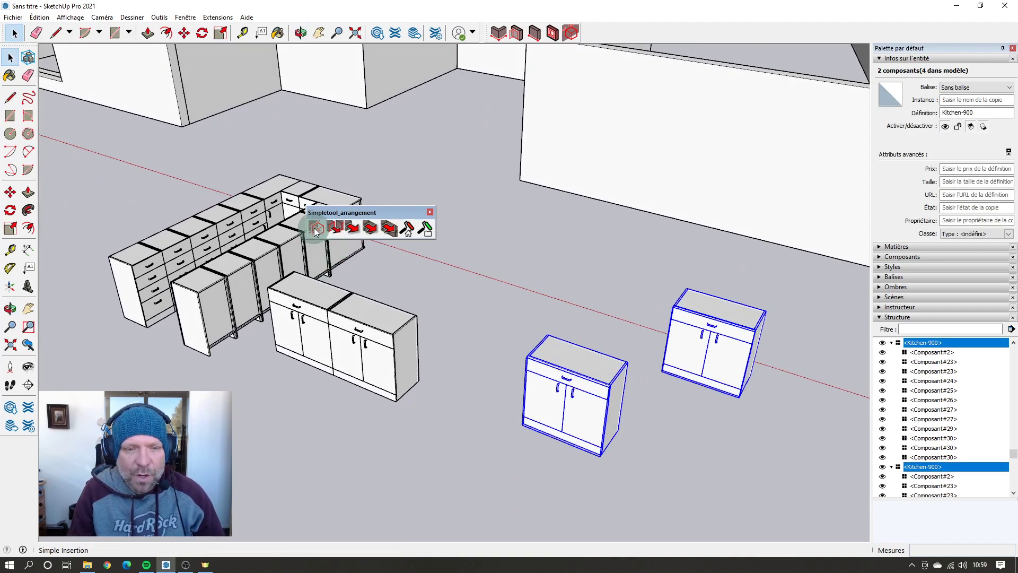
click(331, 228)
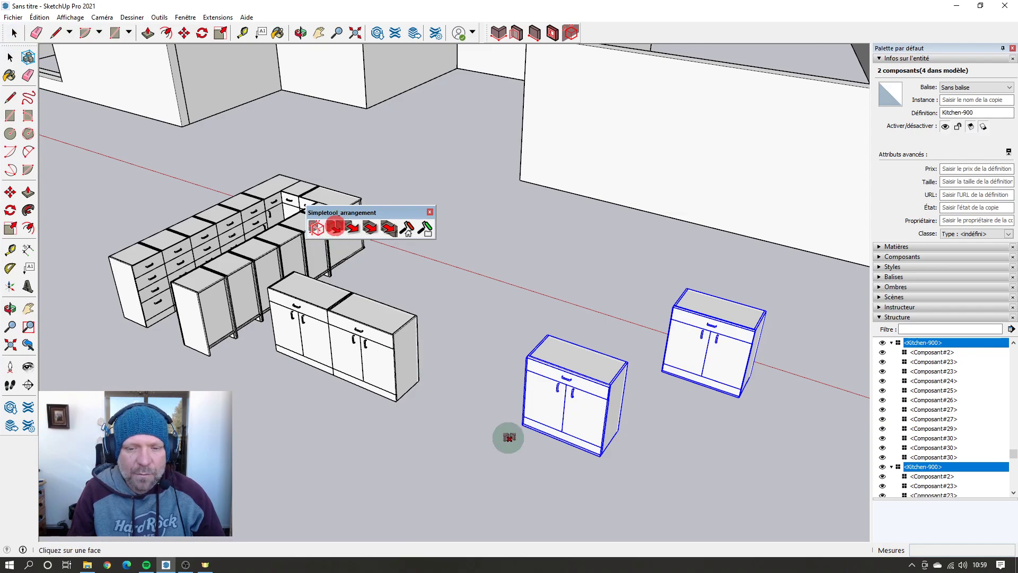
click(553, 399)
click(371, 360)
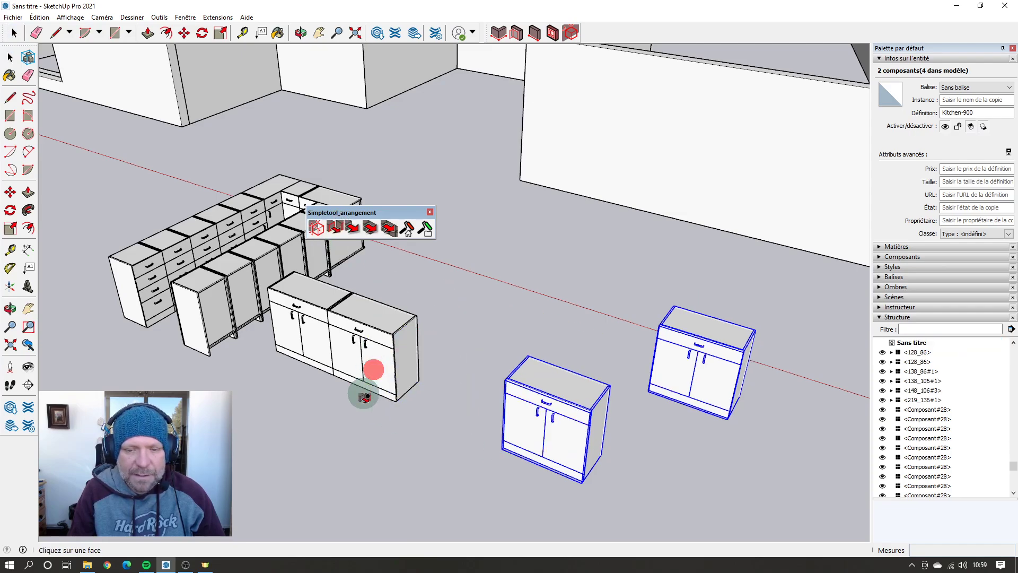
middle_drag(466, 397, 727, 445)
click(684, 407)
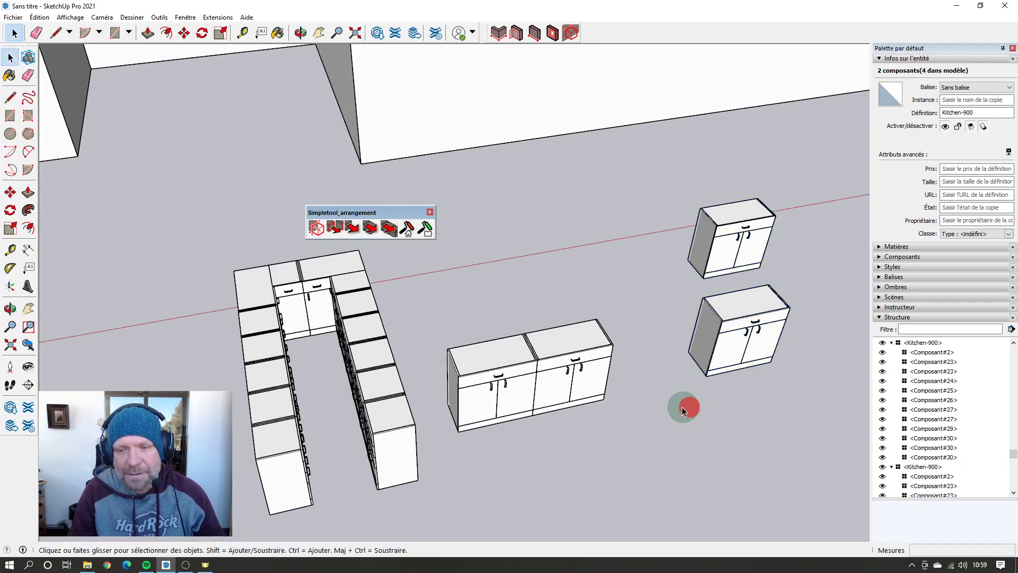
Step: Attach the farther loose Kitchen-900 cabinet to the side of the other loose one, keeping their fronts flush
middle_drag(684, 406, 290, 268)
click(334, 227)
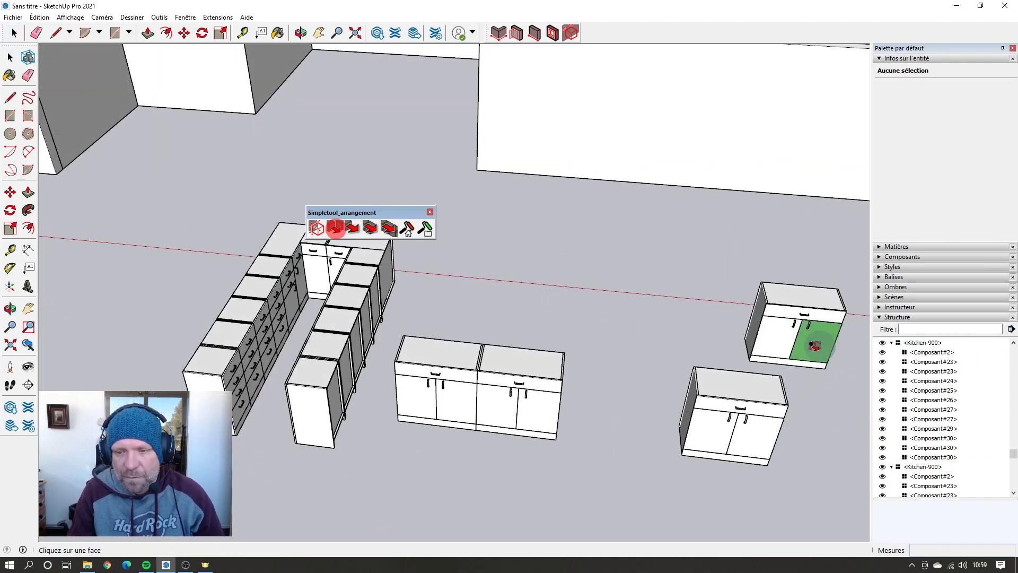
click(781, 345)
click(757, 436)
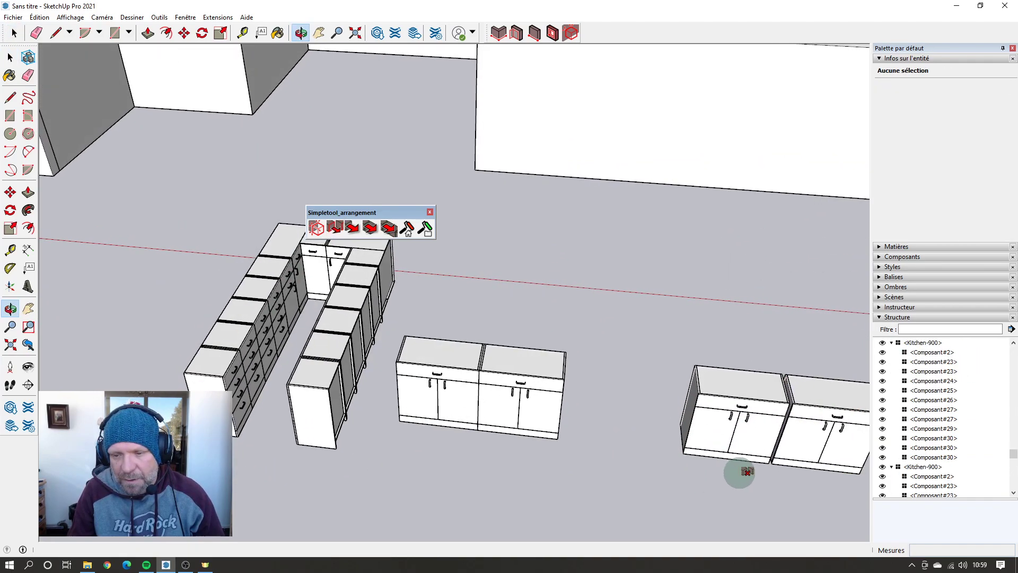
scroll(789, 397, up, 5)
scroll(788, 397, up, 3)
middle_drag(823, 362, 525, 286)
click(616, 349)
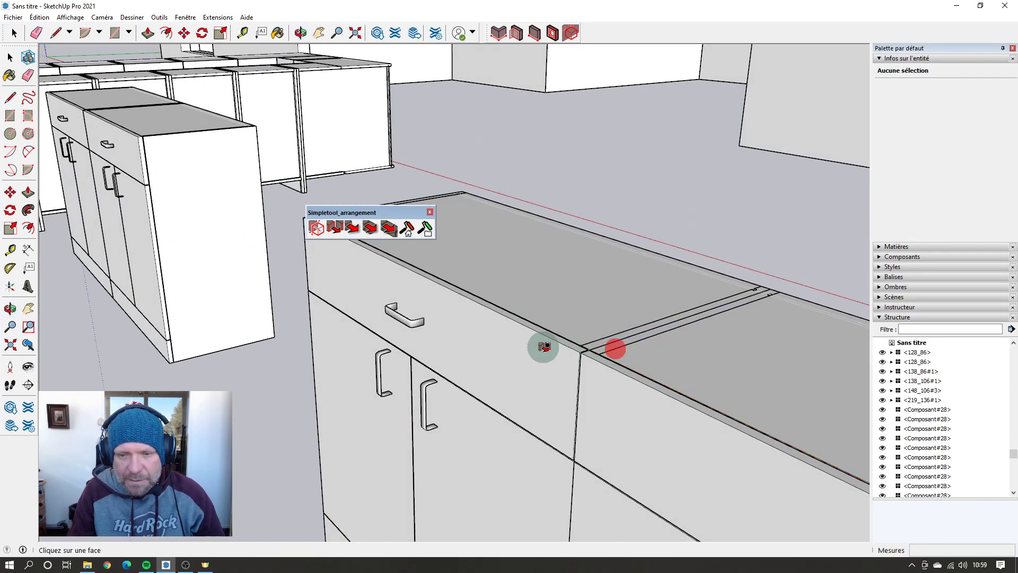
scroll(546, 346, down, 5)
scroll(596, 368, down, 8)
Step: Select the second joined pair and attach it to the free end of the first pair, forming one continuous row
key(space)
drag(757, 431, 595, 337)
middle_drag(595, 338, 441, 190)
click(335, 227)
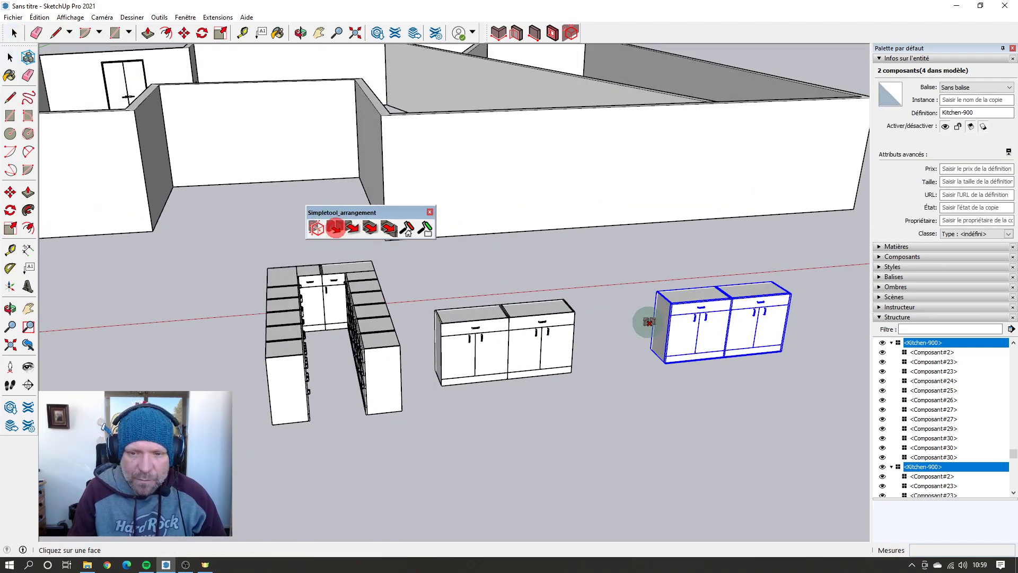
click(661, 324)
middle_drag(661, 325, 390, 352)
click(403, 346)
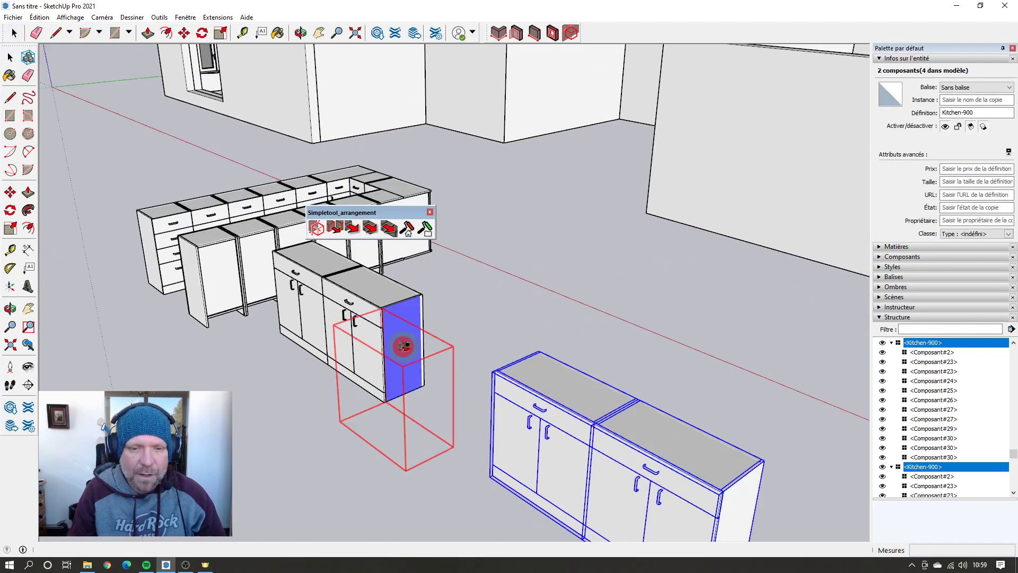
middle_drag(326, 416, 435, 438)
key(space)
Step: Clear the selection and examine the joints along the base of the four-cabinet row
click(482, 440)
middle_drag(511, 465, 424, 412)
scroll(424, 412, down, 3)
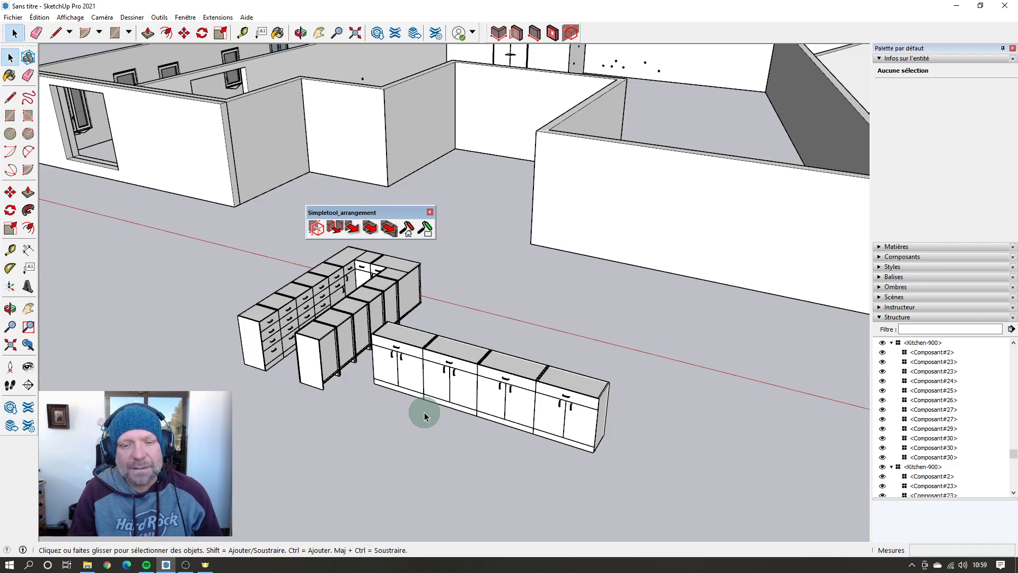
scroll(424, 412, up, 10)
scroll(408, 401, down, 10)
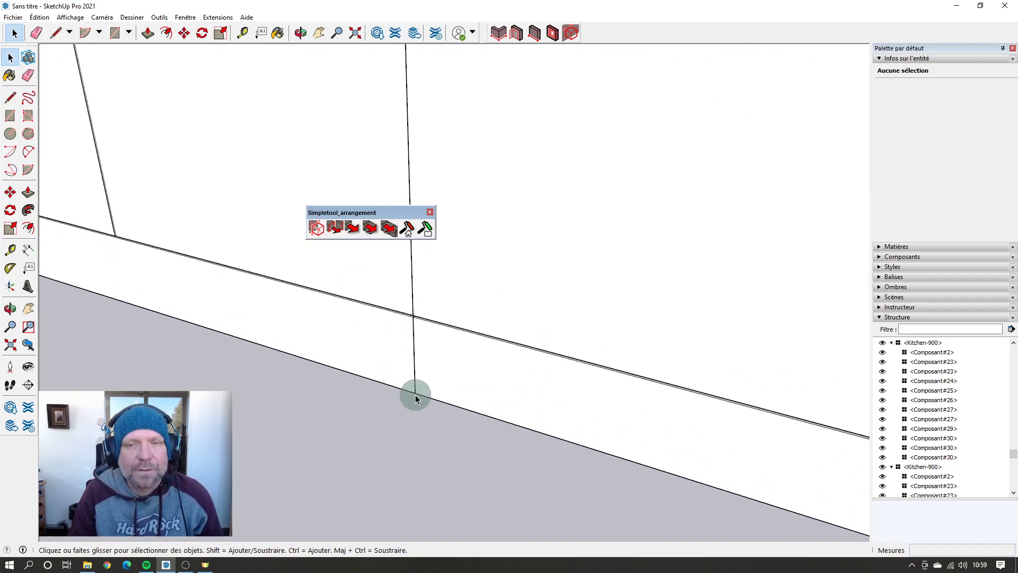
scroll(408, 394, down, 3)
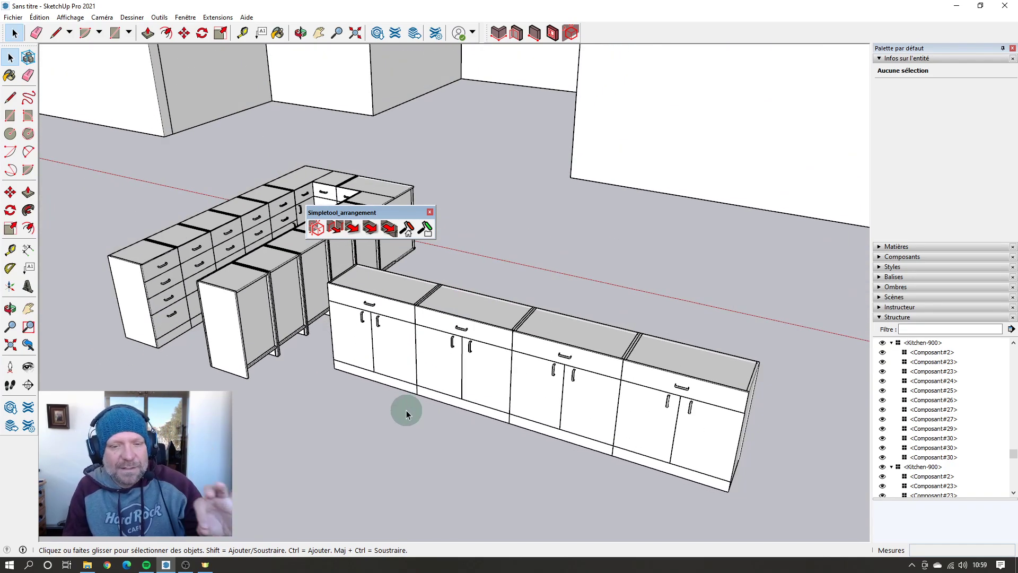
scroll(335, 393, down, 3)
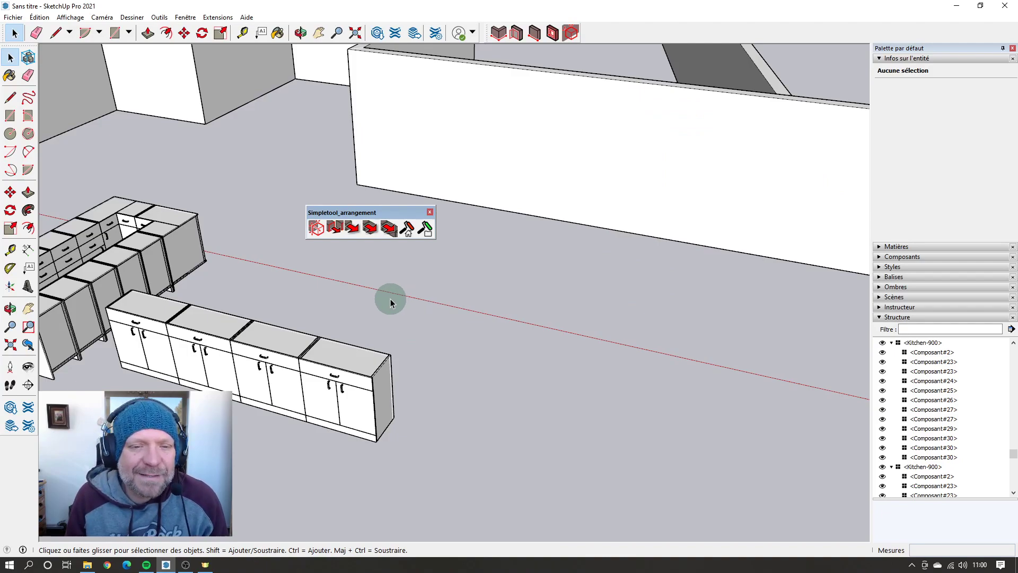
mouse_move(377, 303)
middle_down()
mouse_move(379, 318)
mouse_move(383, 300)
middle_up()
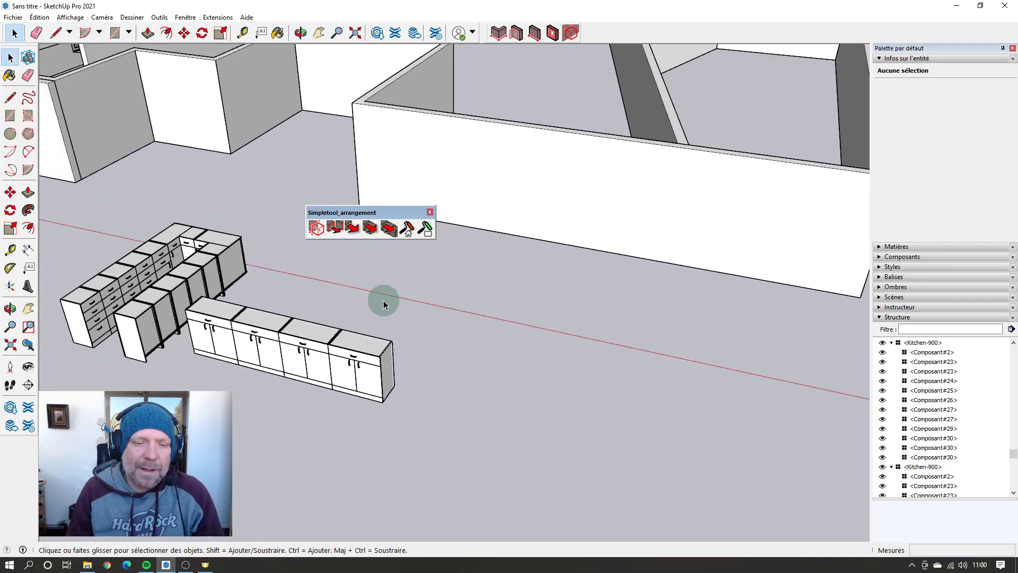
Step: Move the end Kitchen-900 cabinet by its base corner away from the row and back against its neighbour
scroll(380, 398, up, 3)
click(381, 396)
scroll(387, 393, up, 4)
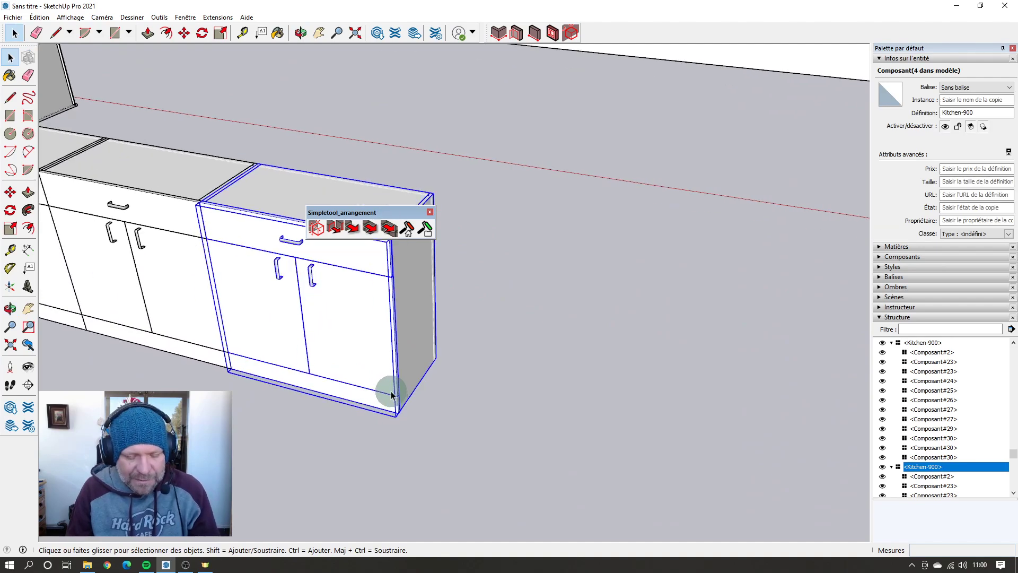
scroll(409, 378, up, 5)
key(m)
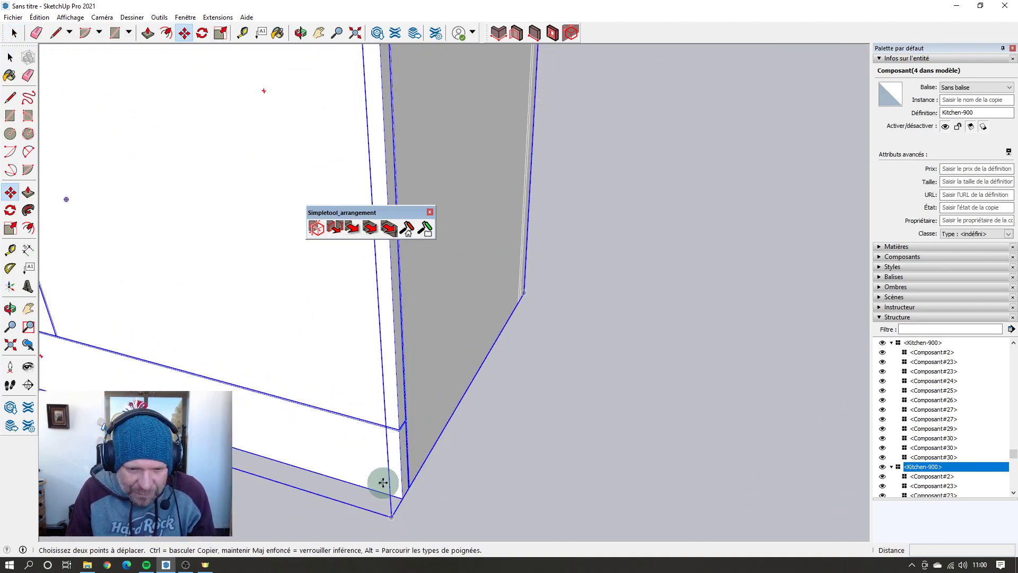
click(401, 499)
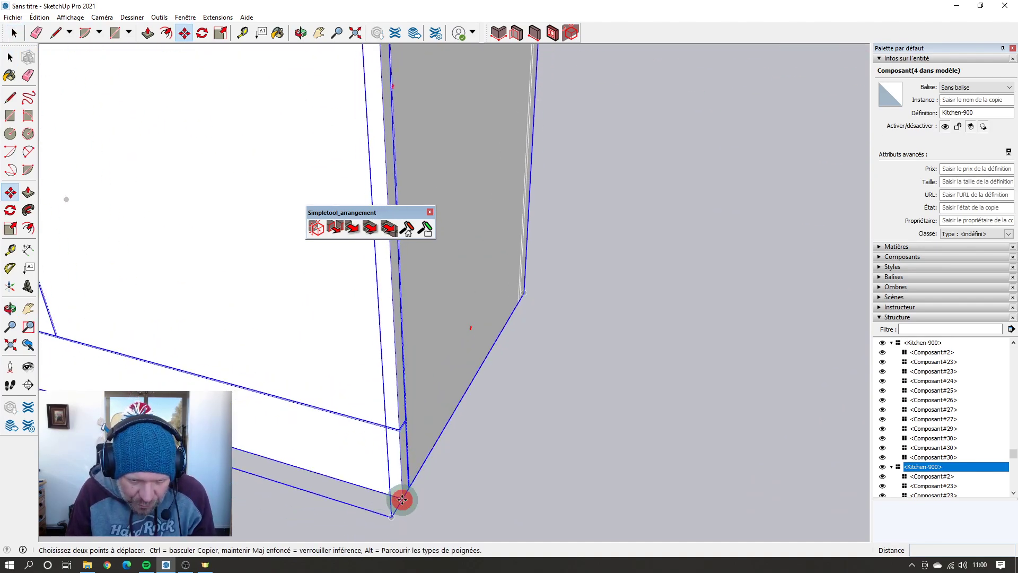
scroll(400, 498, down, 10)
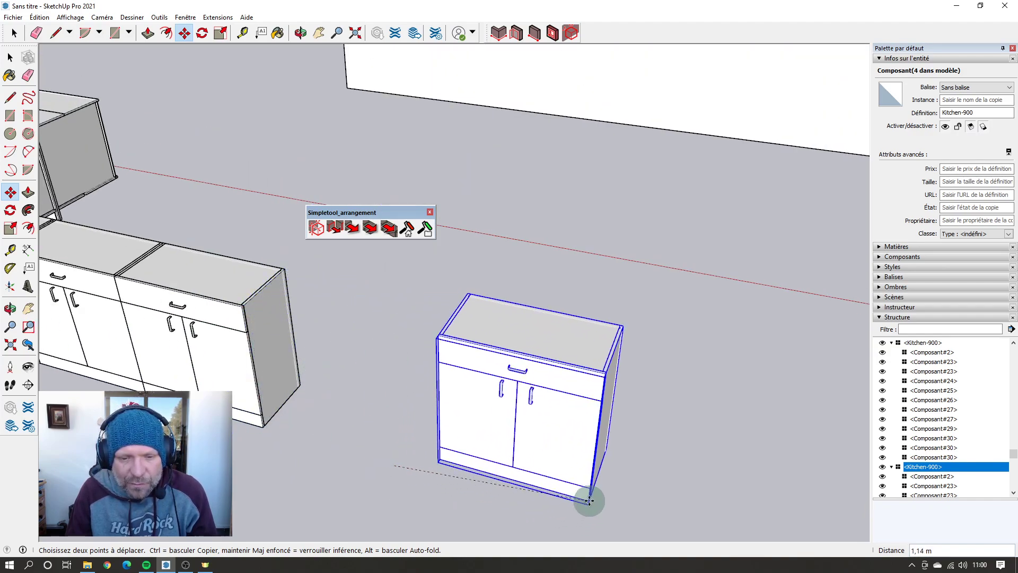
scroll(556, 493, down, 4)
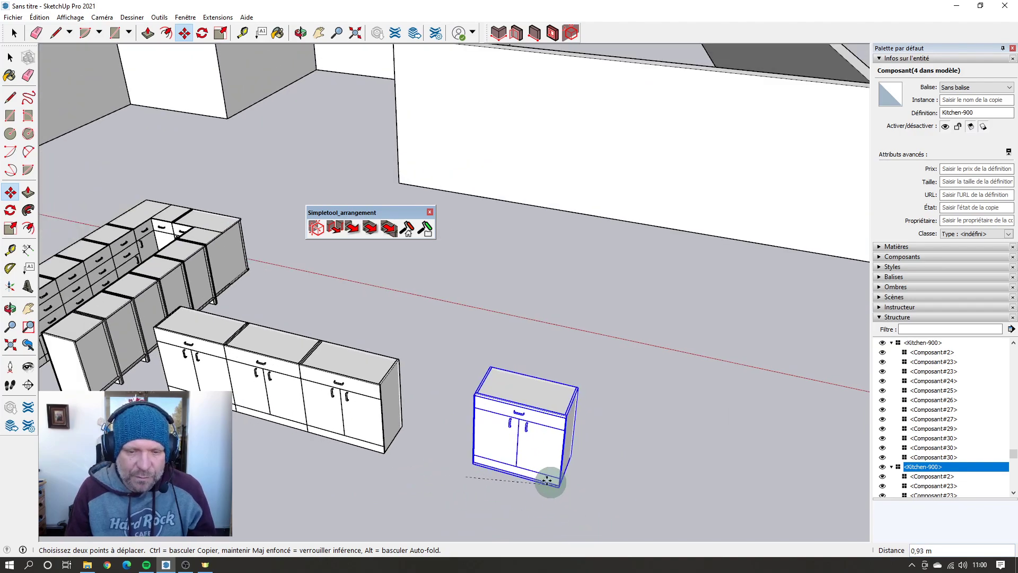
scroll(530, 477, up, 2)
click(415, 448)
scroll(415, 448, up, 2)
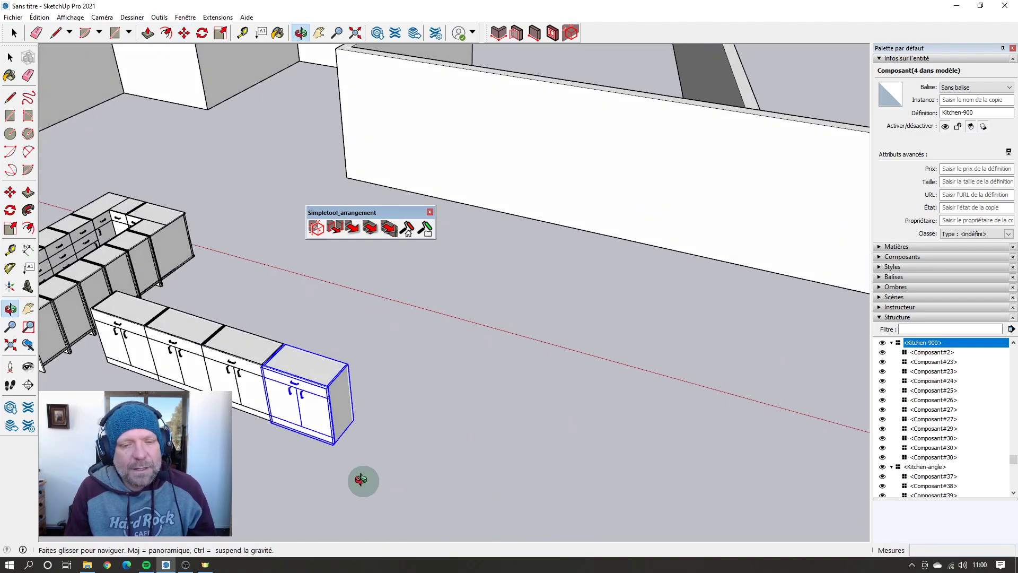
Step: Move the end Kitchen-900 cabinet 2 m away from the row with the face-based distance move tool
key(space)
drag(359, 477, 368, 296)
click(347, 231)
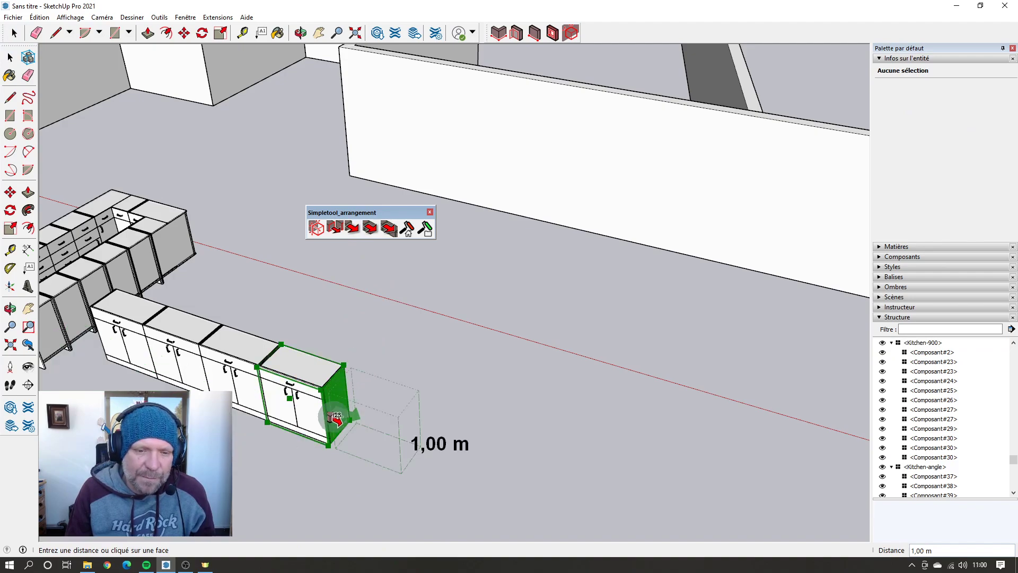
scroll(339, 411, up, 3)
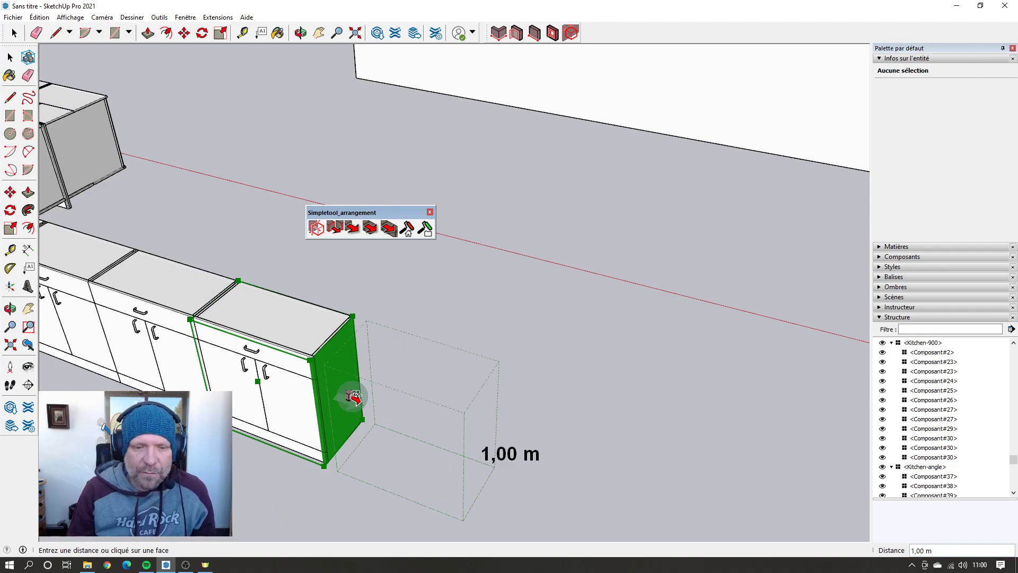
middle_drag(352, 397, 370, 389)
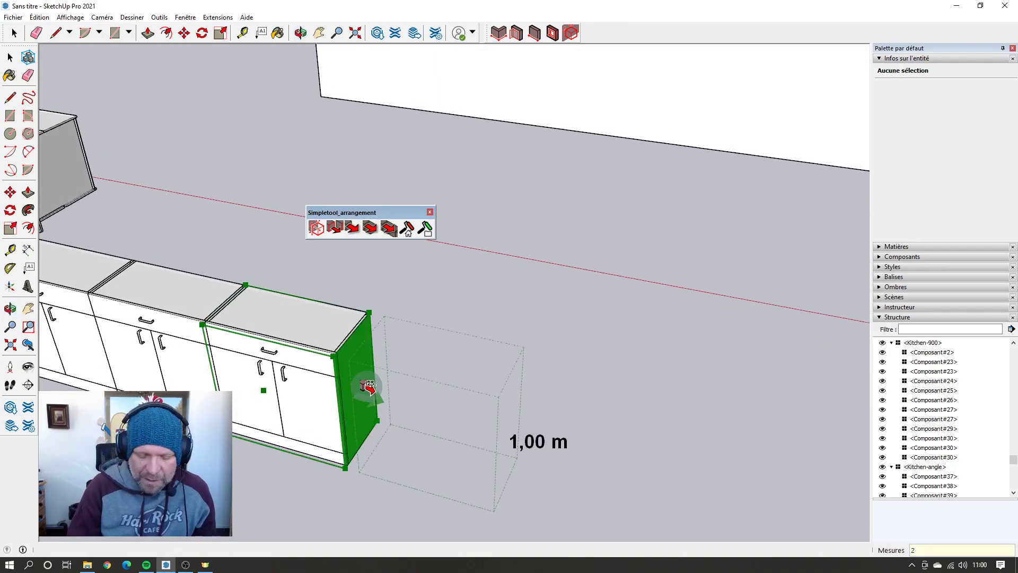
text(m)
key(Return)
click(367, 387)
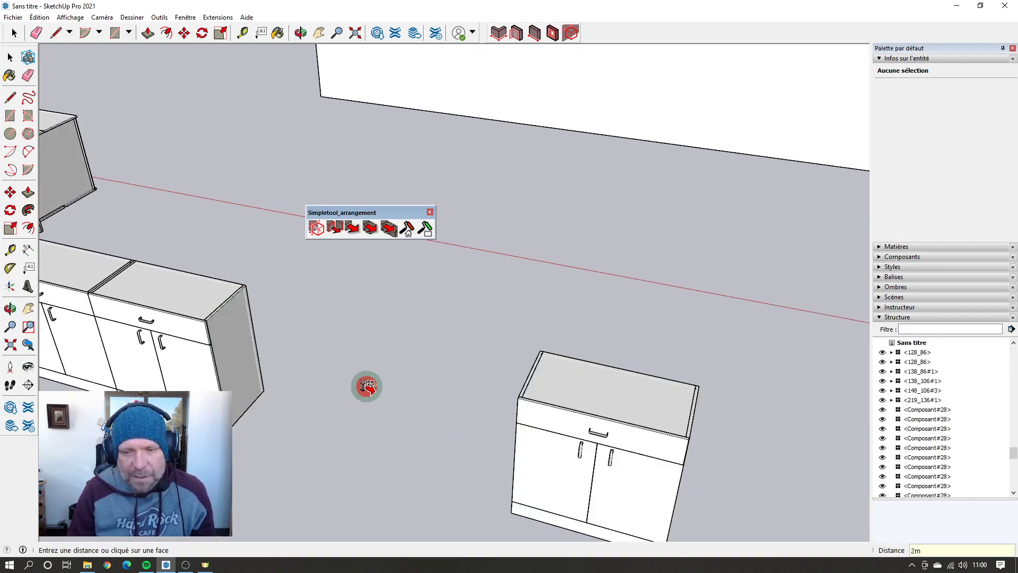
Step: Move the detached Kitchen-900 cabinet 2 m back against the row from its inner side face
scroll(366, 316, down, 6)
middle_drag(366, 316, 748, 392)
scroll(573, 288, up, 2)
scroll(573, 288, up, 2)
click(645, 345)
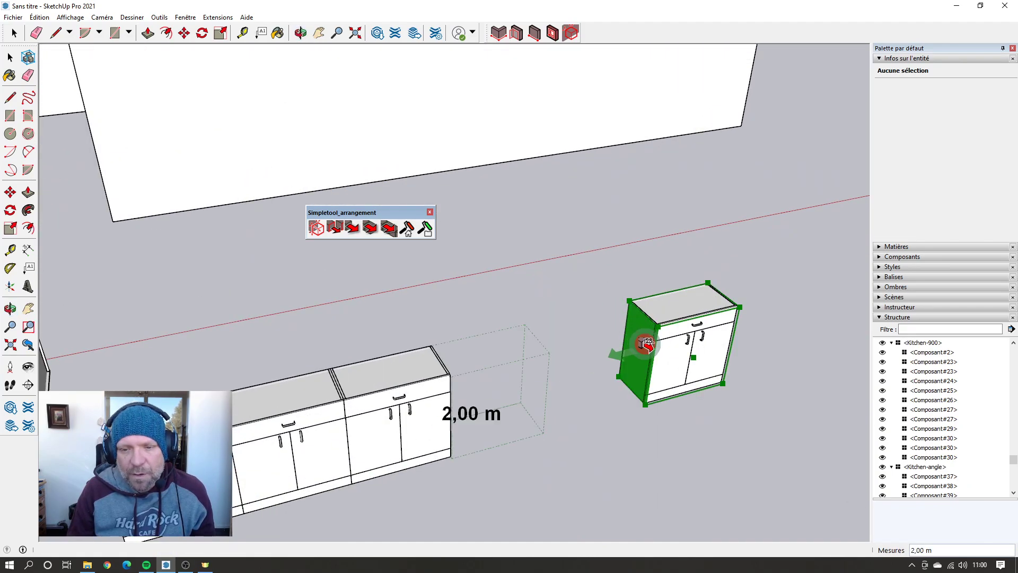
middle_drag(680, 365, 379, 358)
Step: Move the end cabinet outward in two 2 m increments and return it against the row in the same increments
click(344, 356)
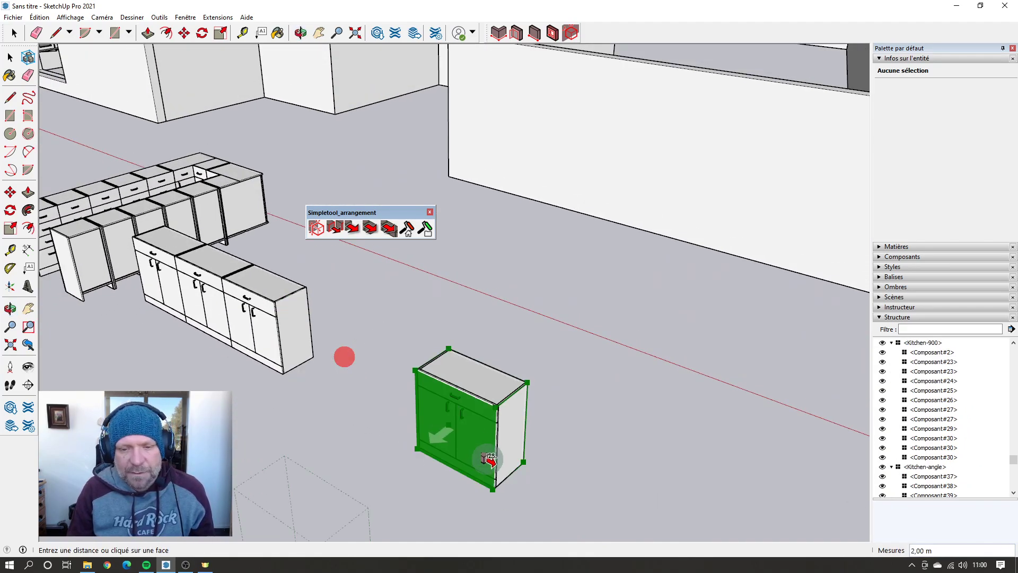
click(505, 448)
scroll(464, 347, down, 4)
mouse_move(464, 346)
middle_down()
mouse_move(693, 432)
mouse_move(609, 316)
mouse_move(462, 346)
middle_up()
scroll(778, 295, up, 3)
click(782, 298)
click(666, 318)
Step: Switch the end cabinet's move increment from the component's own dimension to an entered distance
scroll(405, 369, up, 3)
scroll(406, 369, up, 2)
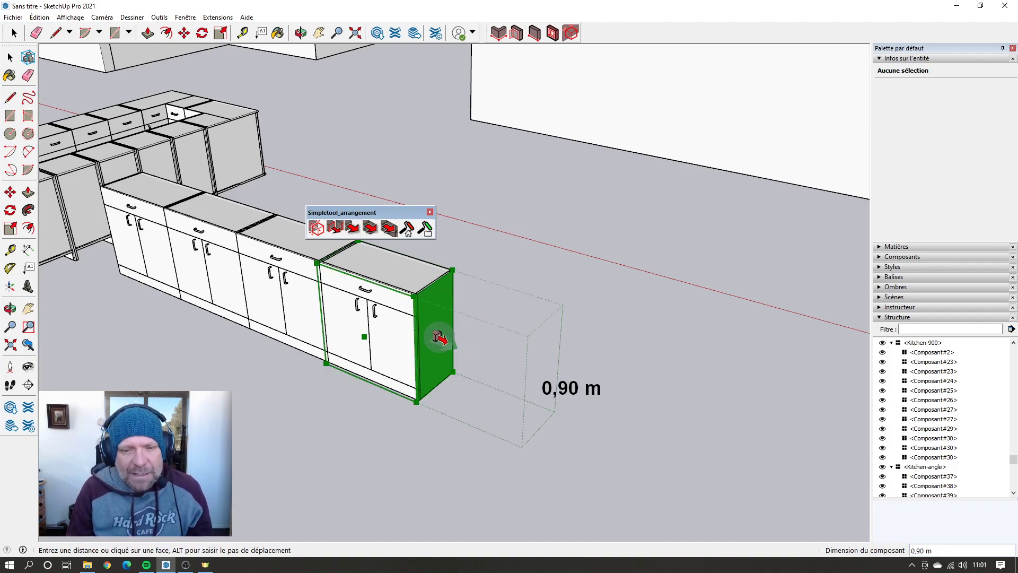
key(alt)
key(alt)
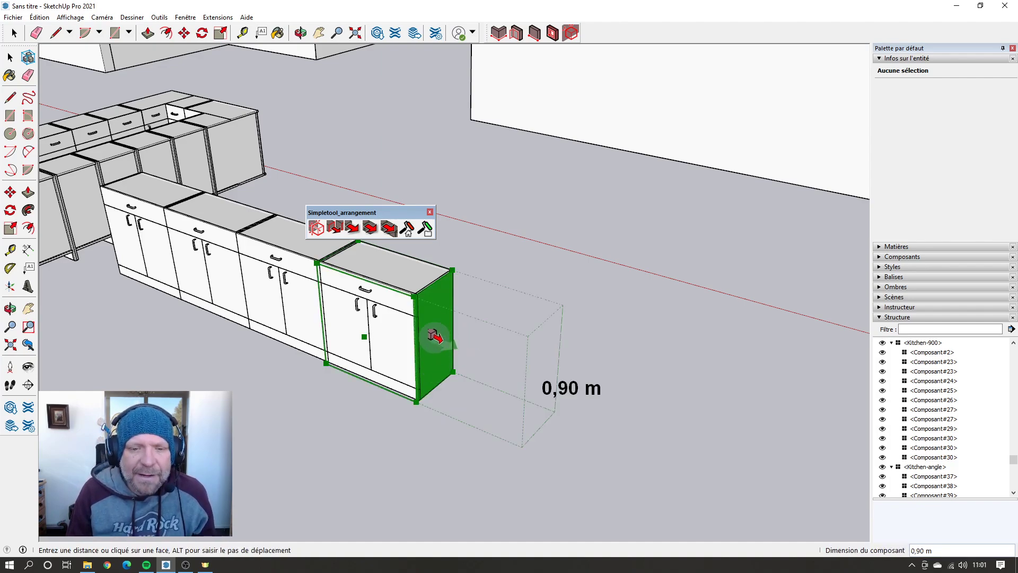
key(alt)
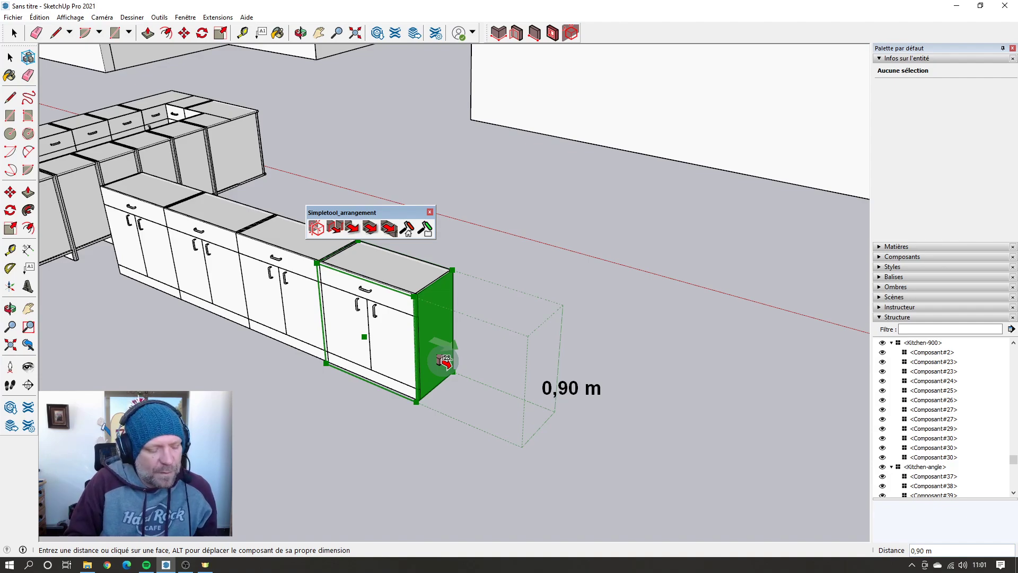
Step: Switch the move increment to the component's own dimension and move the end Kitchen-900 cabinet away from the row, outward and forward
key(alt)
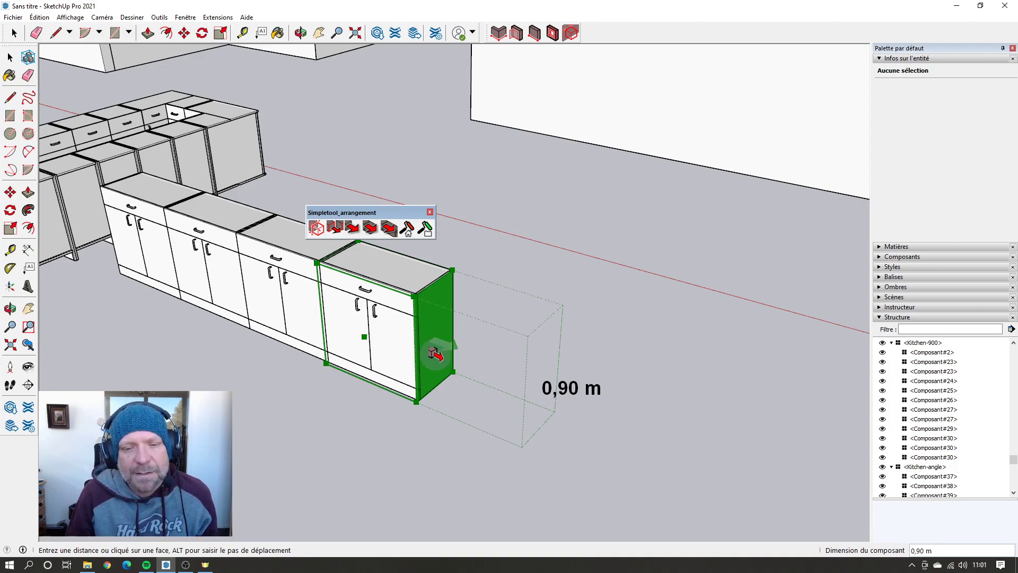
click(436, 349)
scroll(498, 379, down, 3)
click(496, 377)
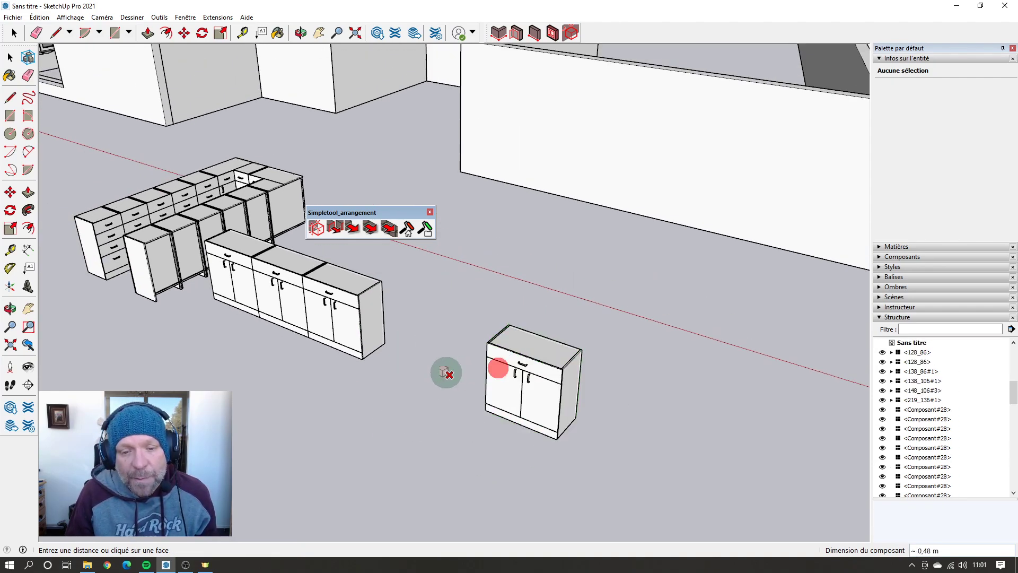
click(512, 390)
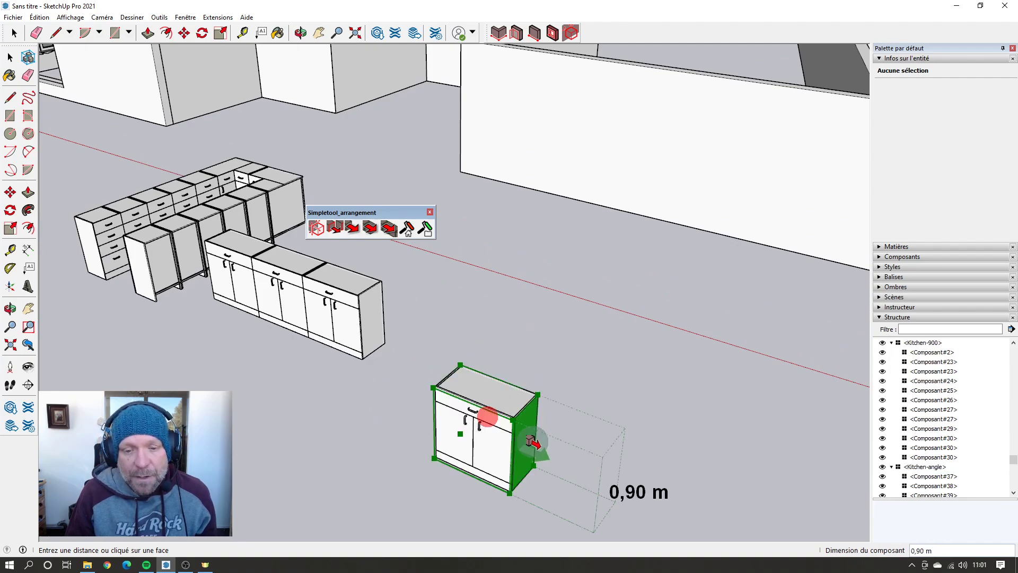
click(527, 438)
Step: Return the detached Kitchen-900 cabinet against the row in increments of its own dimensions, using its inner side and back faces
middle_drag(529, 442, 835, 441)
scroll(822, 265, up, 5)
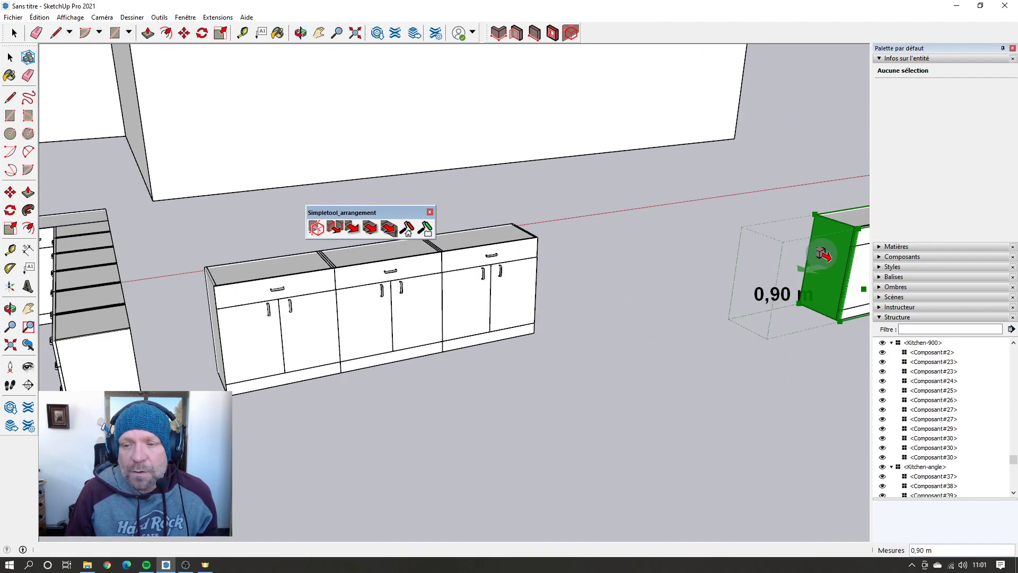
click(753, 284)
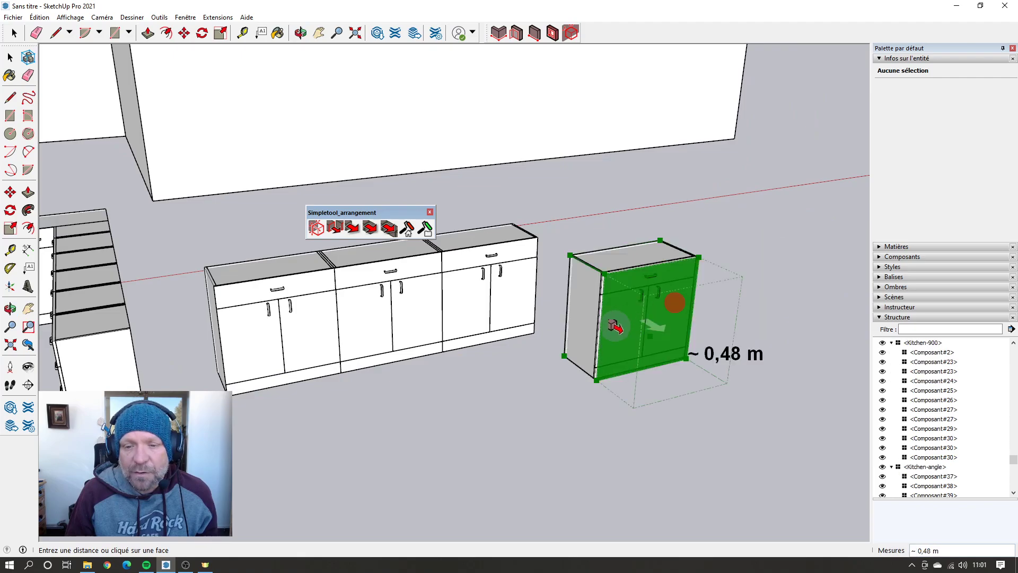
middle_drag(674, 302, 8, 373)
click(318, 352)
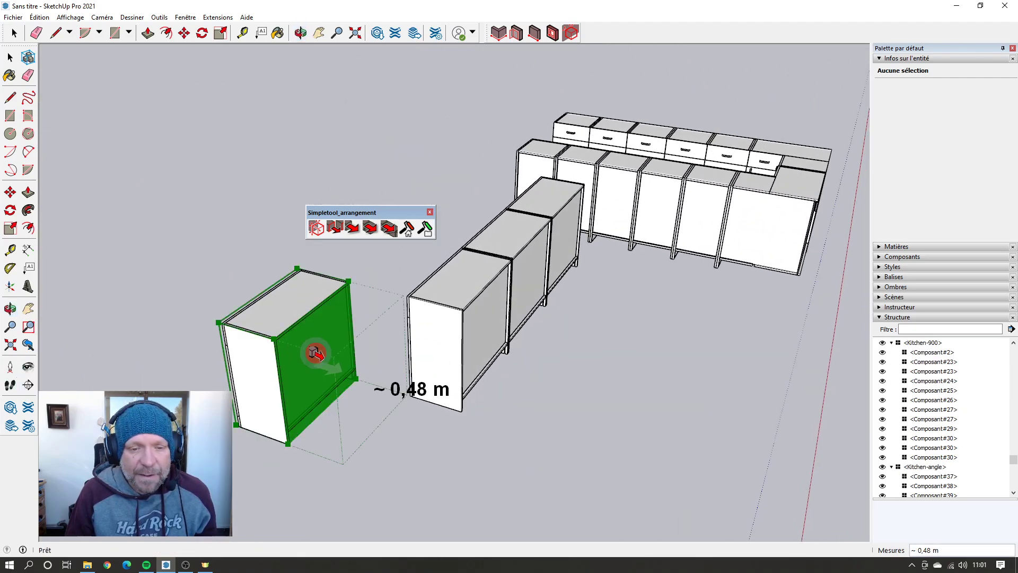
click(380, 371)
middle_drag(295, 400, 651, 371)
scroll(649, 374, up, 3)
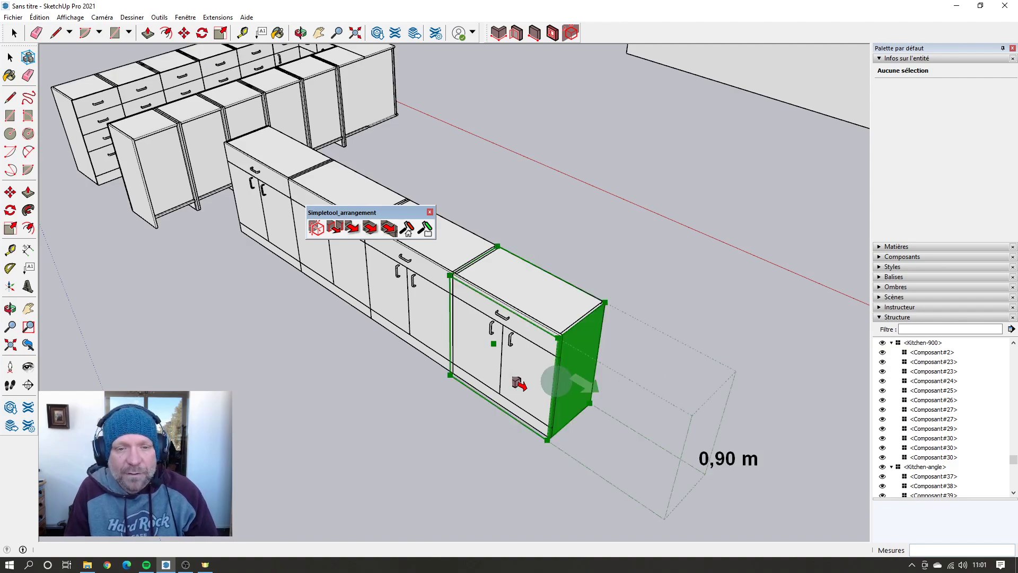
Step: Extend the row with Simple Copy by repeatedly copying the end cabinet outward at its own 0.90 m width
scroll(249, 357, down, 3)
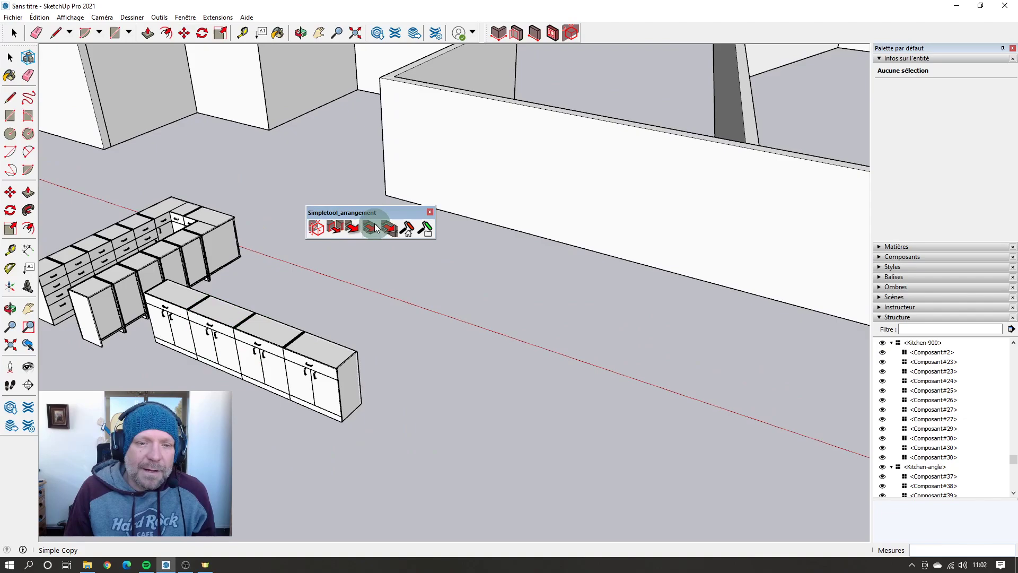
click(375, 228)
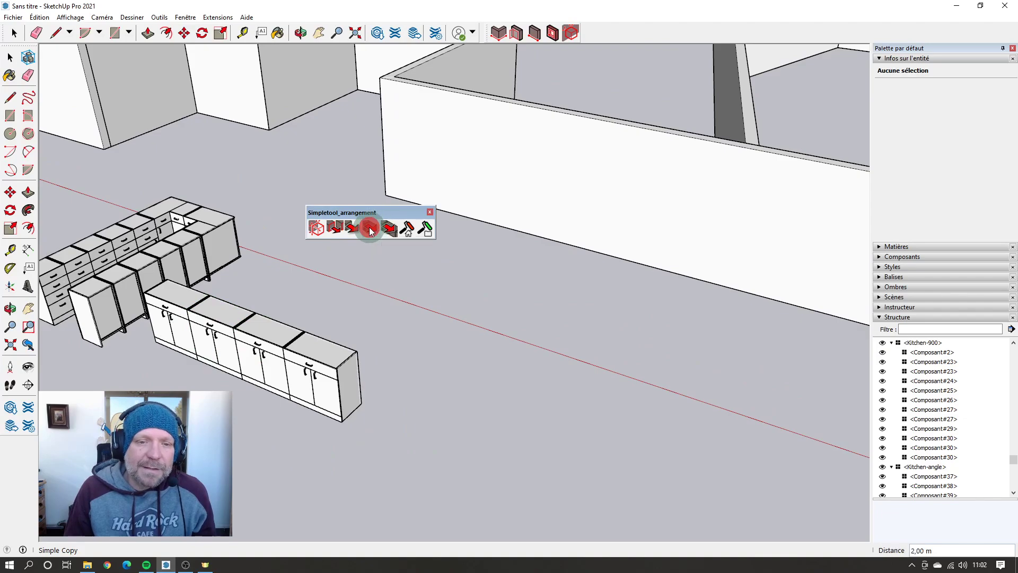
click(356, 391)
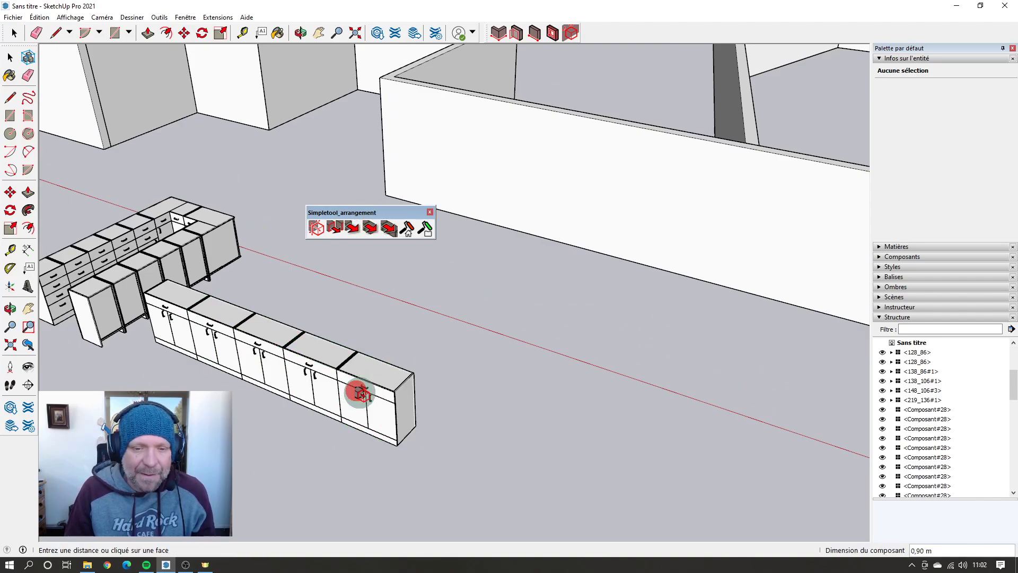
click(411, 416)
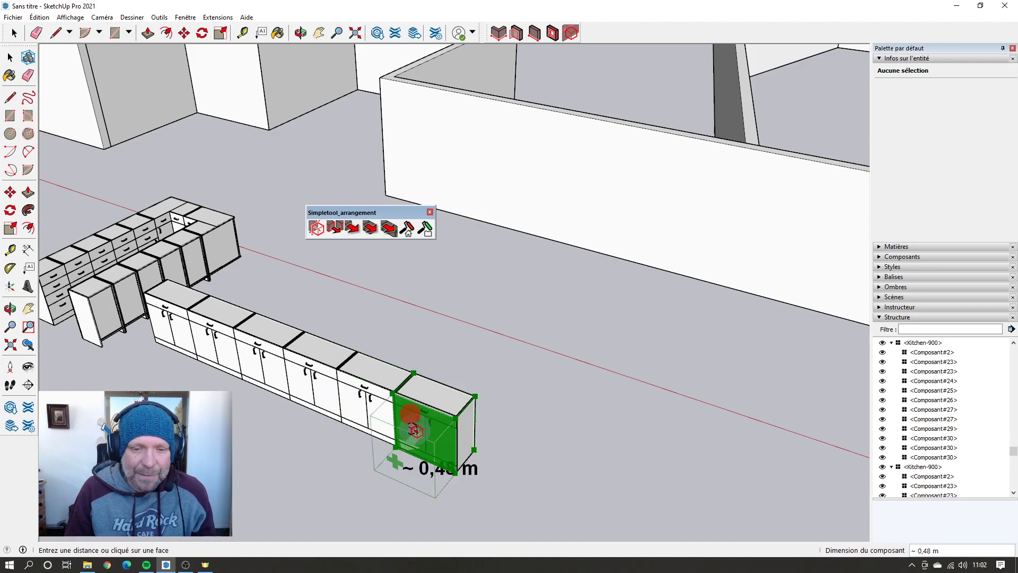
click(471, 429)
scroll(484, 493, down, 3)
scroll(388, 387, up, 5)
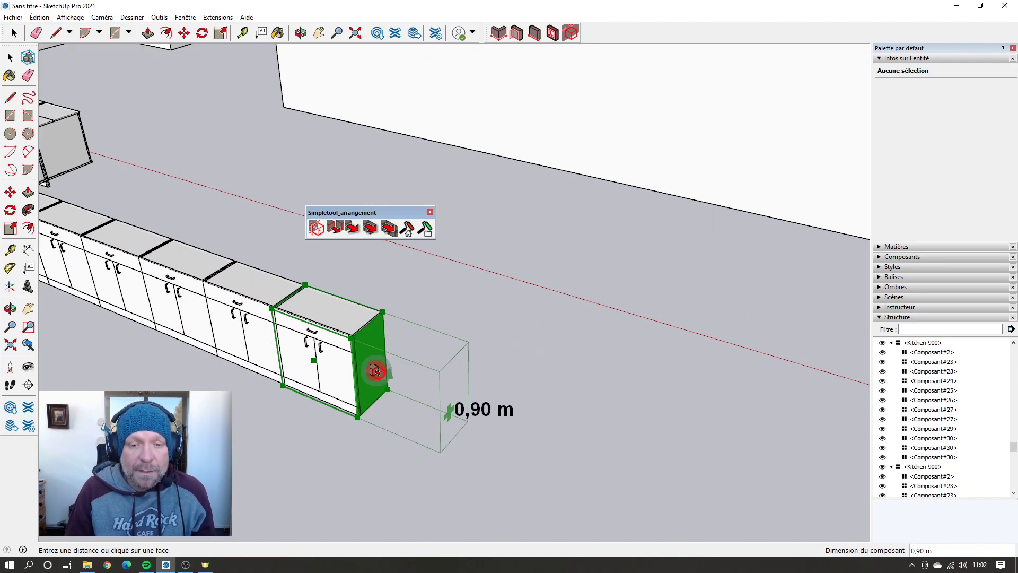
scroll(456, 413, down, 2)
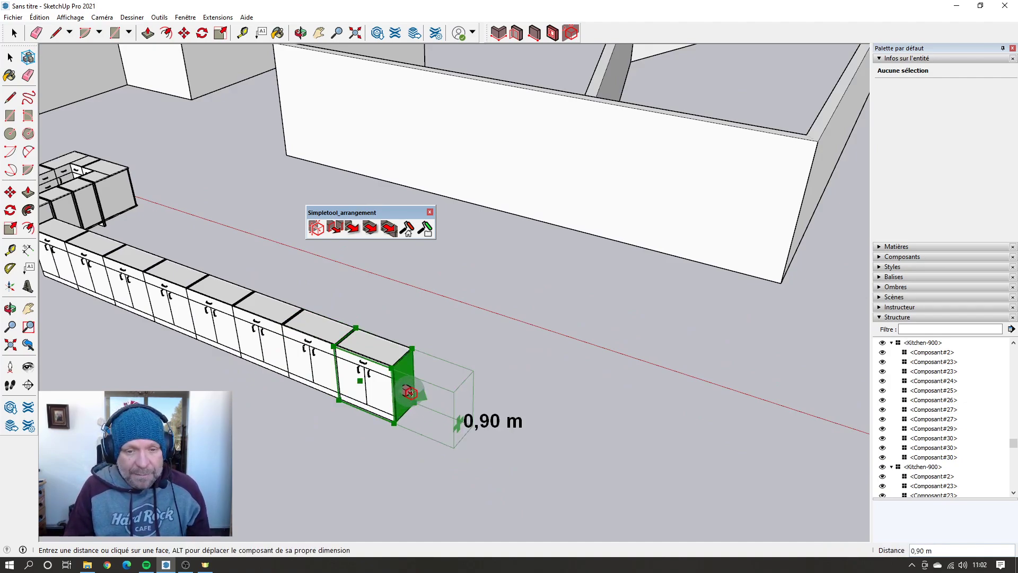
Step: Set the copy distance to 2 m and copy the end cabinet outward into three spaced cabinets in line with the row
text(2m)
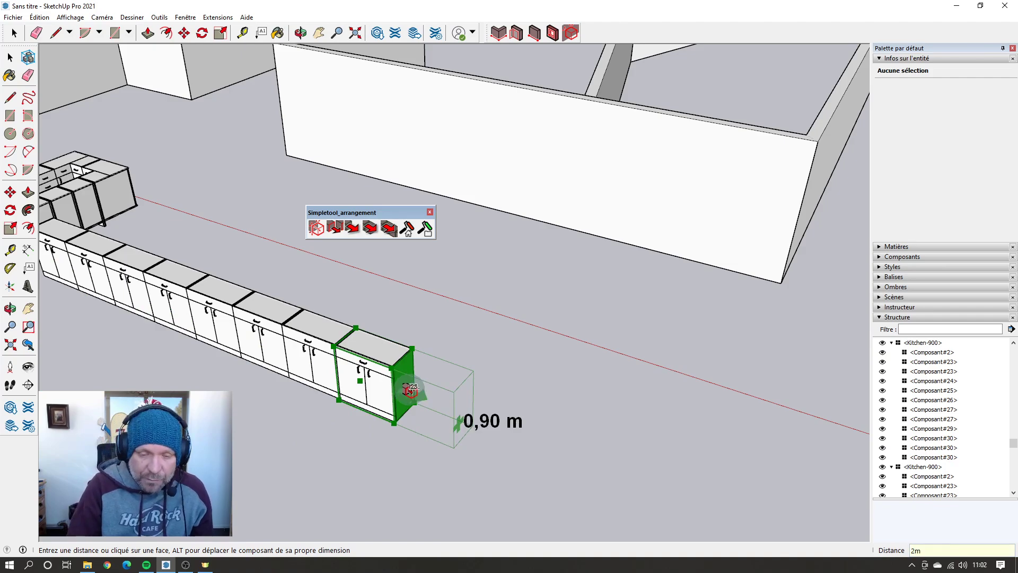
click(410, 390)
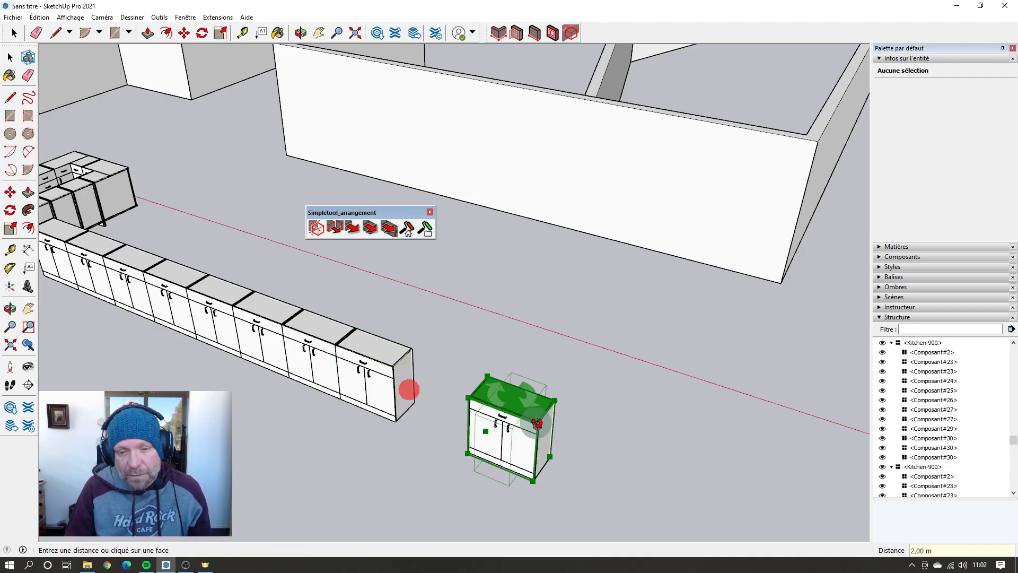
click(547, 435)
scroll(191, 324, down, 1)
scroll(191, 324, down, 2)
scroll(413, 398, up, 2)
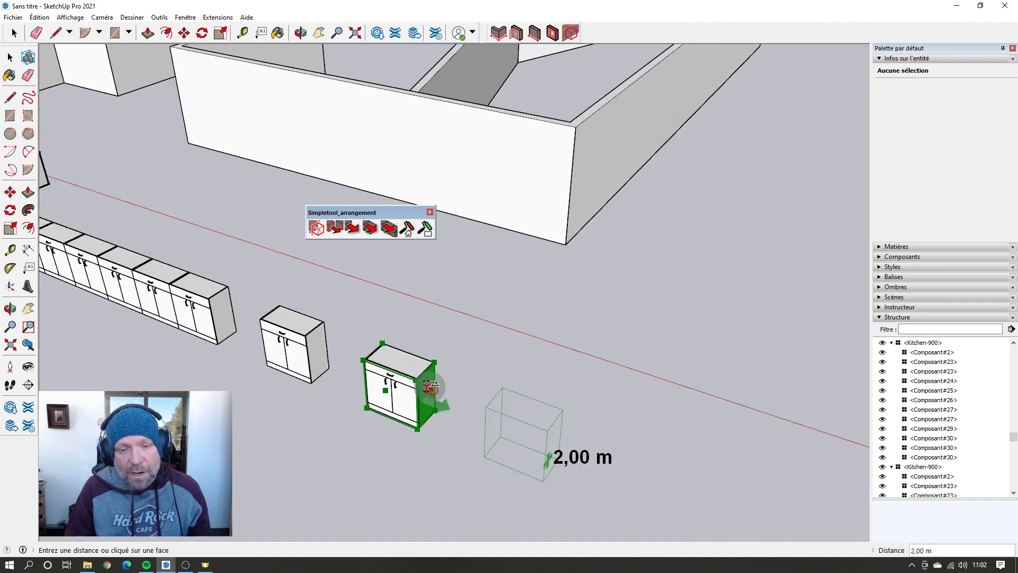
key(Return)
key(space)
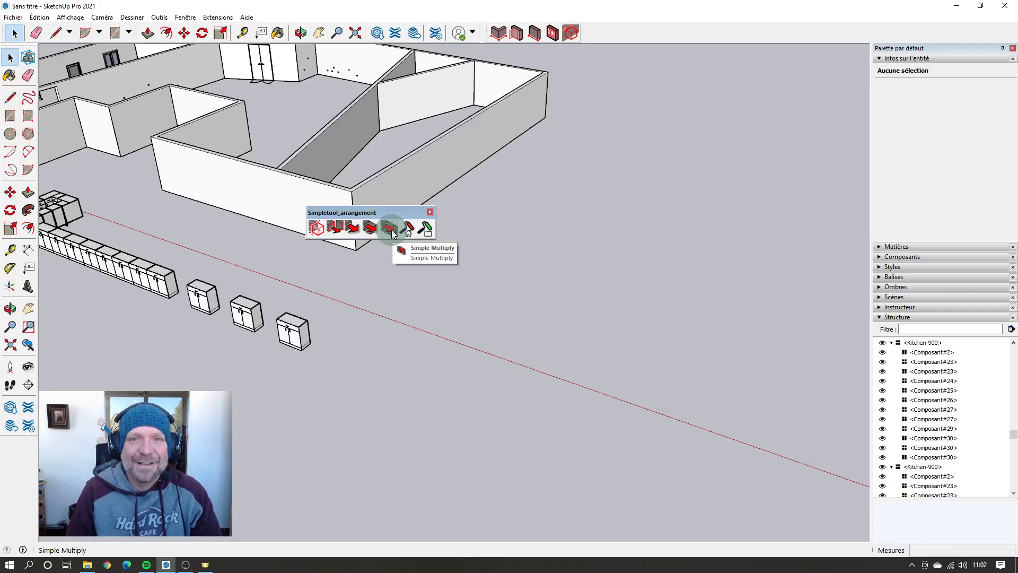
Step: Use Simple Multiply on the last spaced cabinet to add four copies outward and three copies forward, all at 2 m increments
click(389, 227)
scroll(316, 345, up, 3)
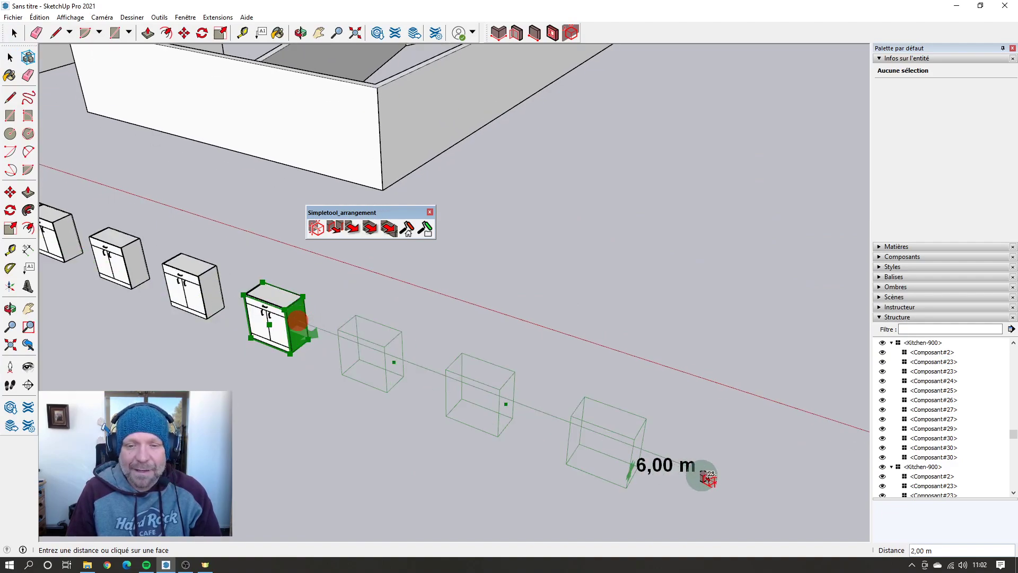
click(803, 485)
scroll(371, 283, down, 3)
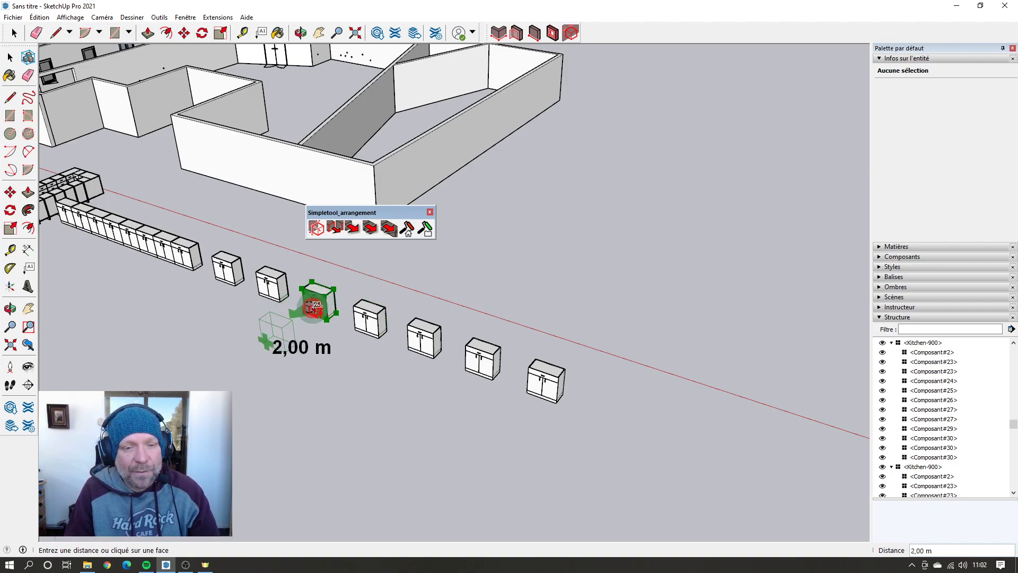
drag(313, 308, 172, 407)
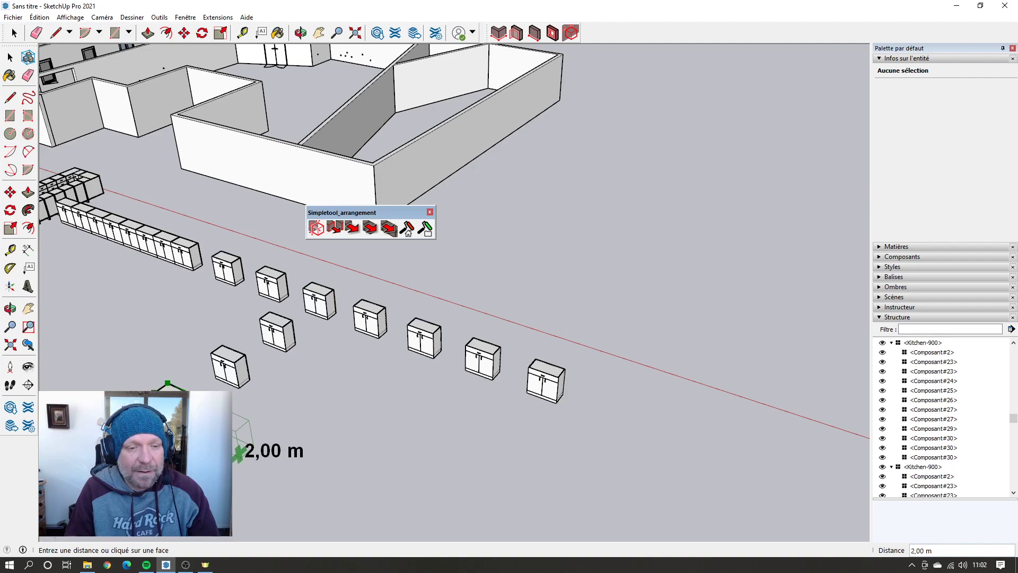
scroll(390, 424, down, 3)
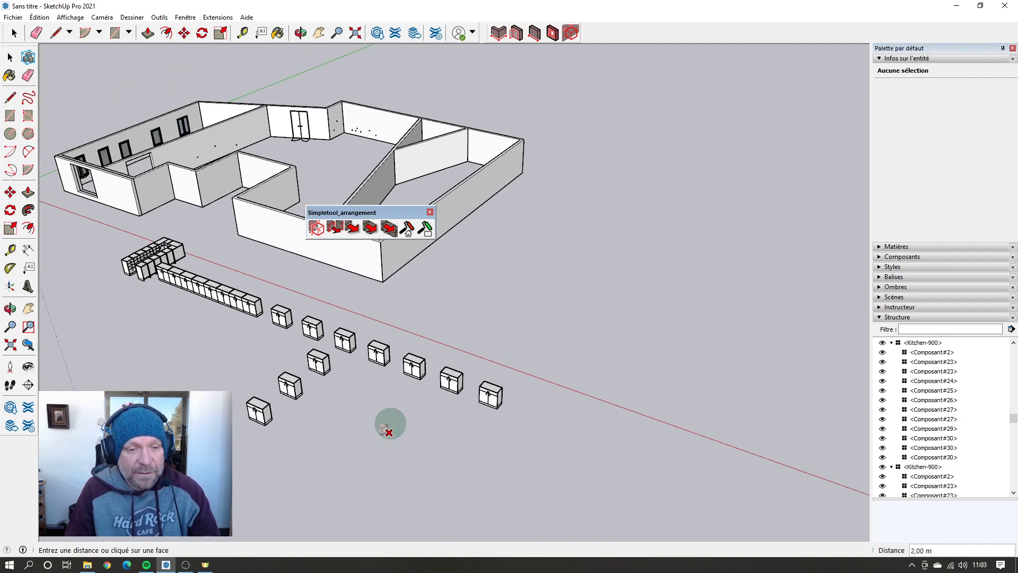
Step: Multiply the frontmost cabinet sideways at its own 0.90 m width to form a continuous row of nine cabinets
scroll(389, 425, up, 5)
click(402, 454)
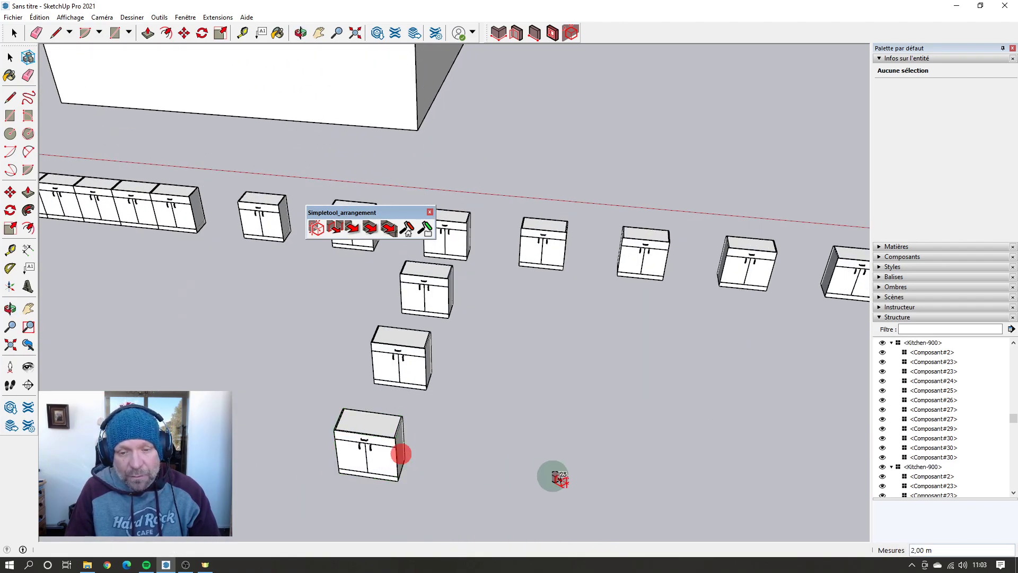
middle_drag(699, 486, 399, 368)
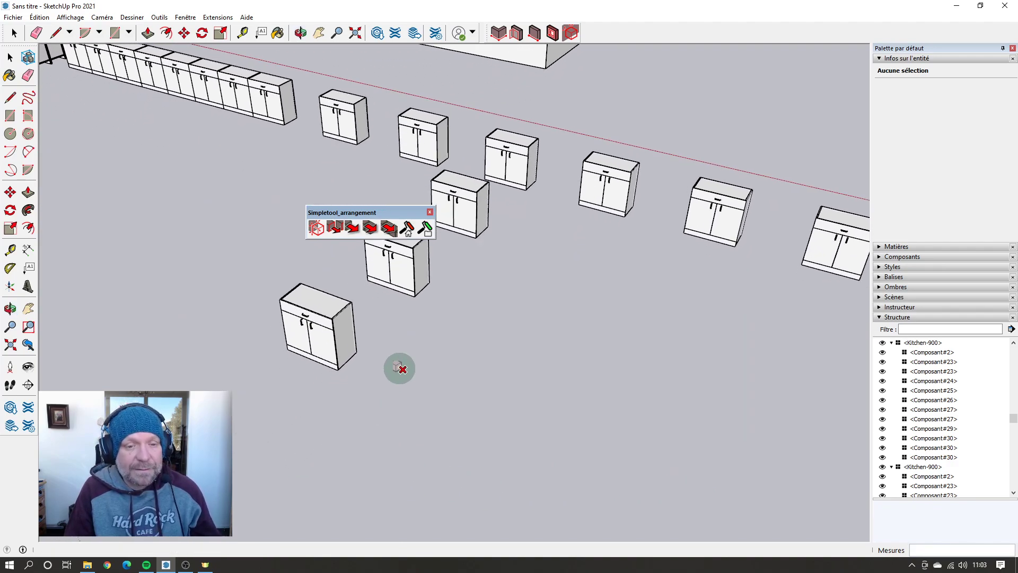
scroll(399, 368, up, 3)
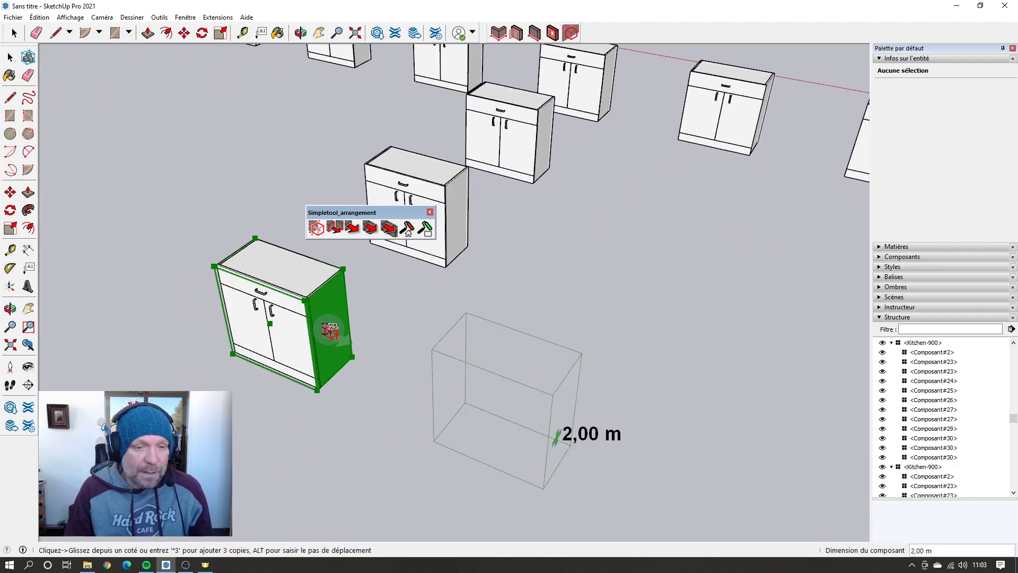
scroll(336, 350, down, 5)
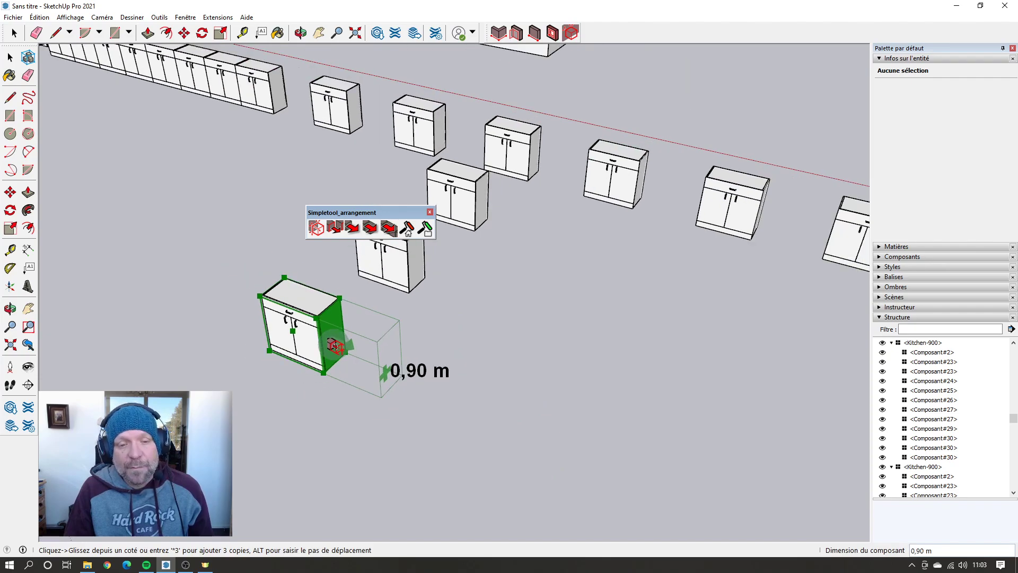
drag(332, 346, 731, 485)
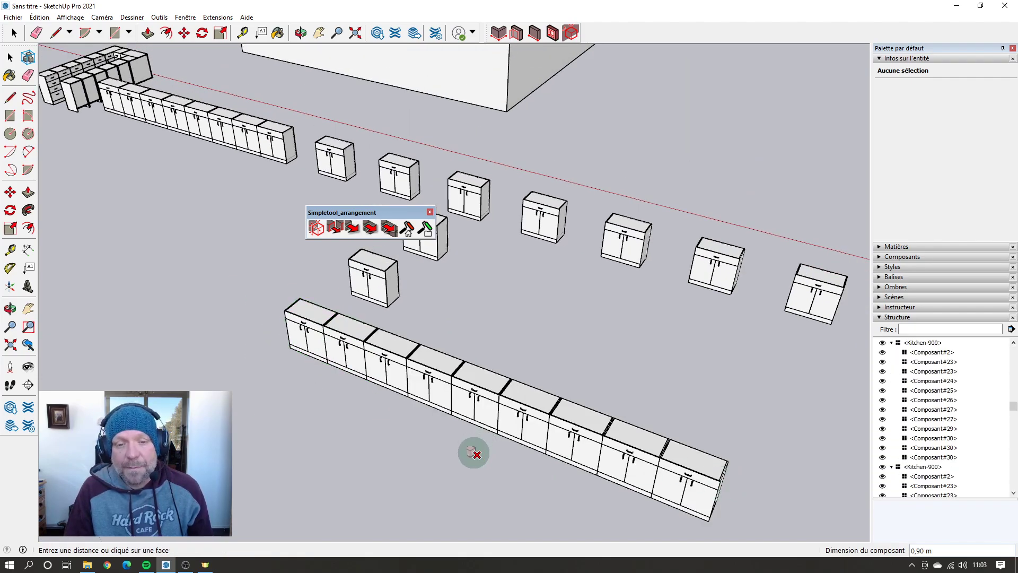
key(space)
middle_drag(666, 391, 558, 428)
scroll(530, 430, down, 3)
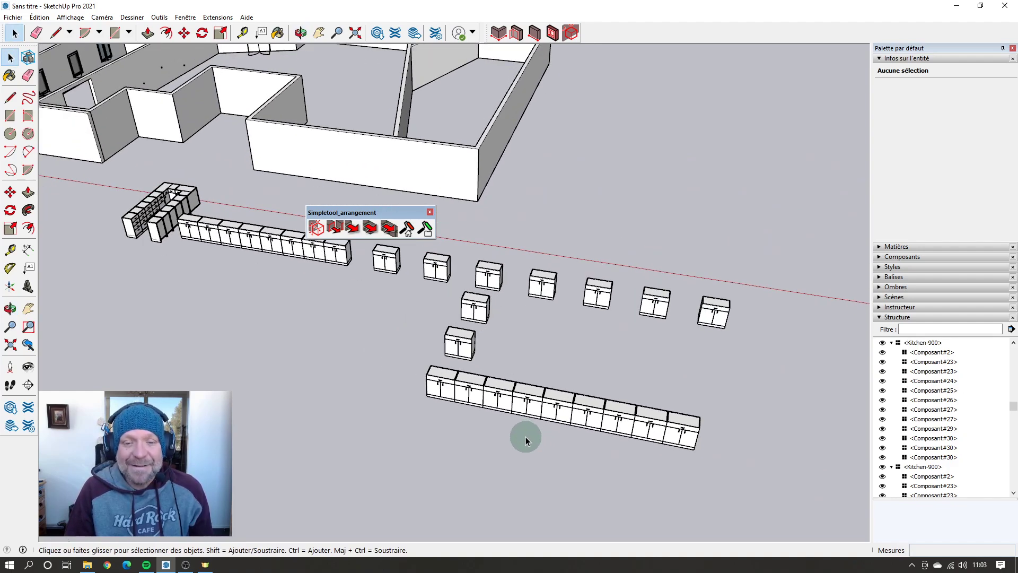
click(185, 565)
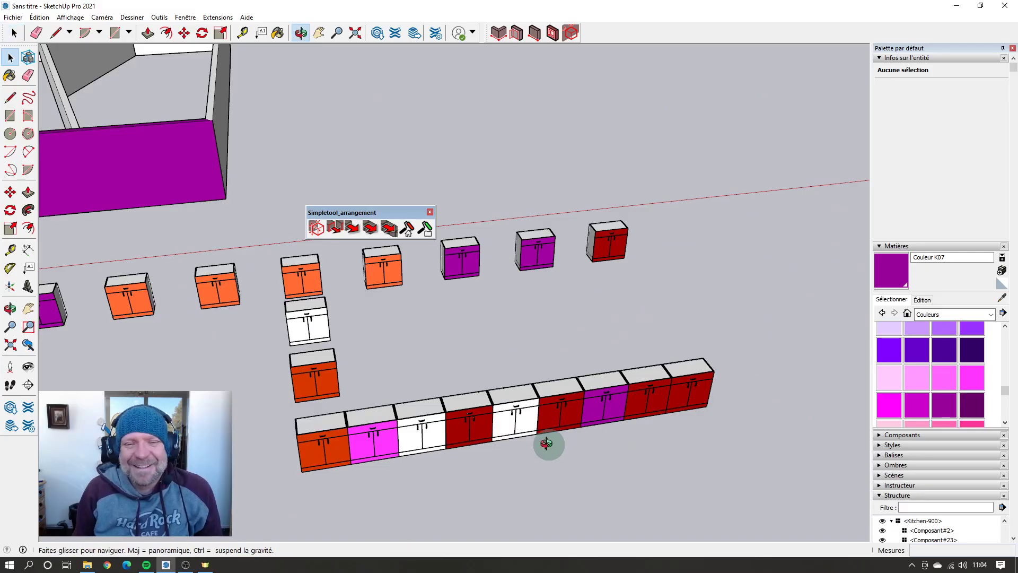
scroll(561, 438, down, 3)
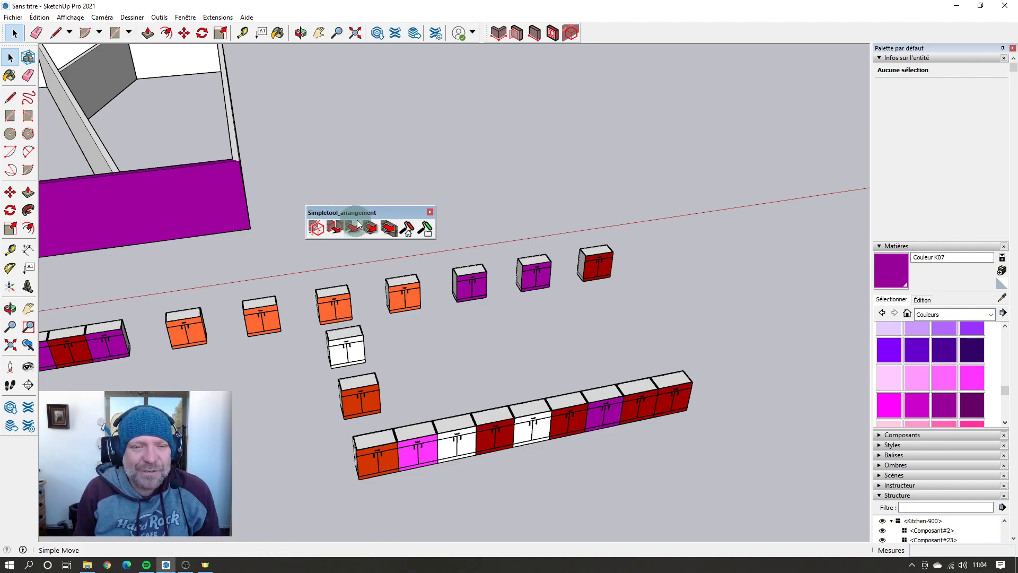
scroll(551, 299, down, 5)
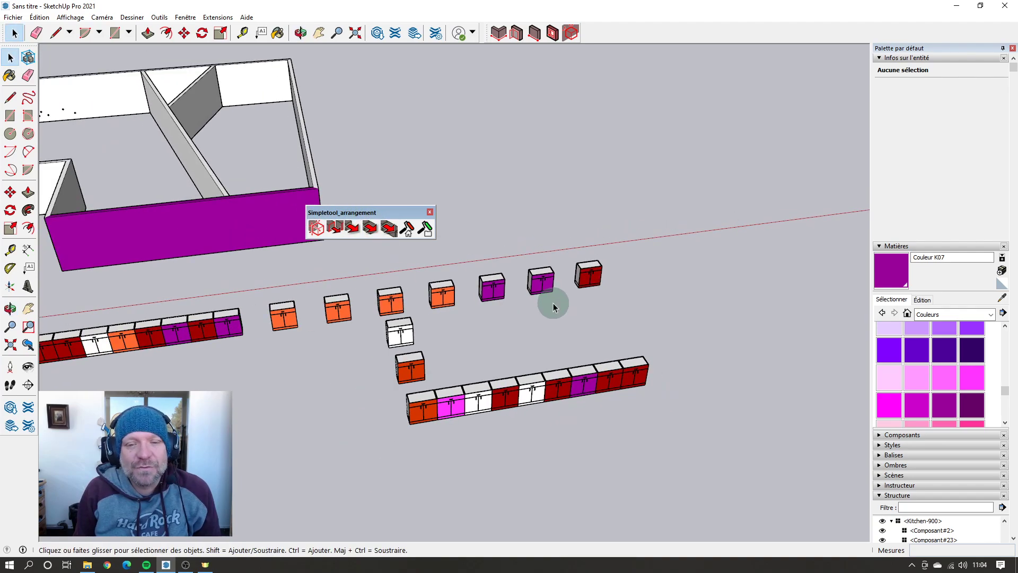
scroll(574, 331, down, 3)
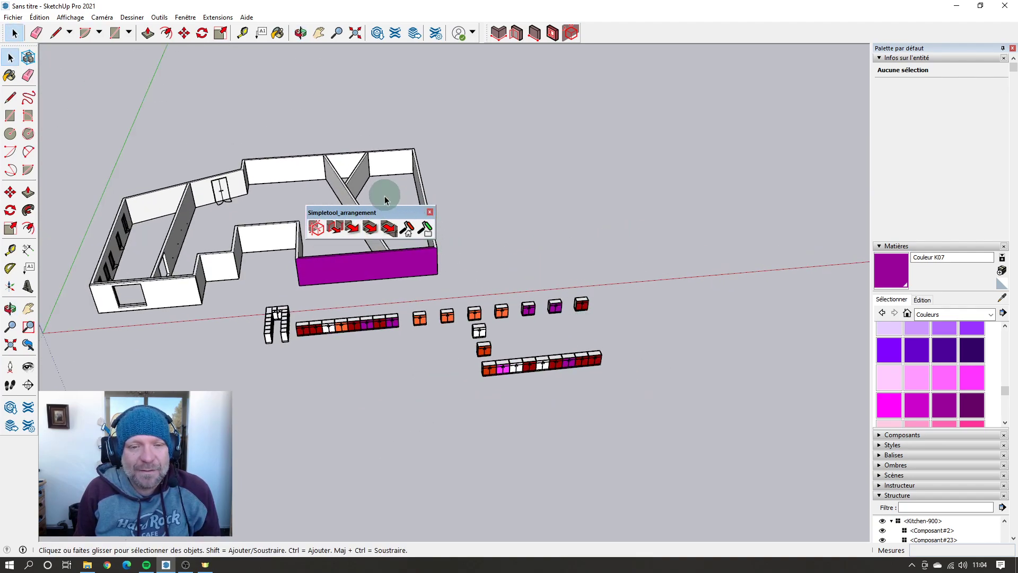
Step: Move the floating arrangement tools clear of the house and show the collection of materials used in the model
drag(387, 214, 627, 218)
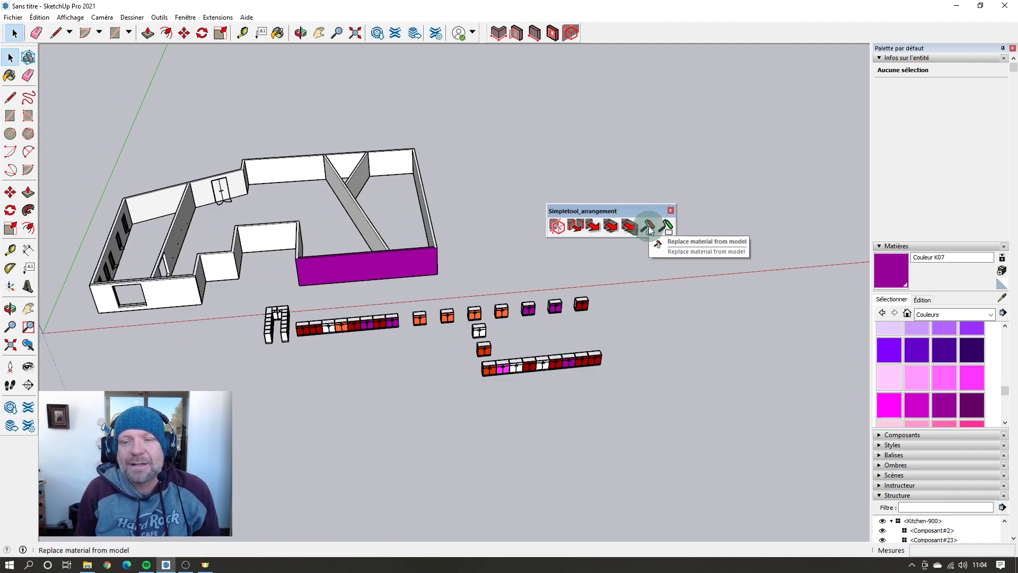
click(649, 228)
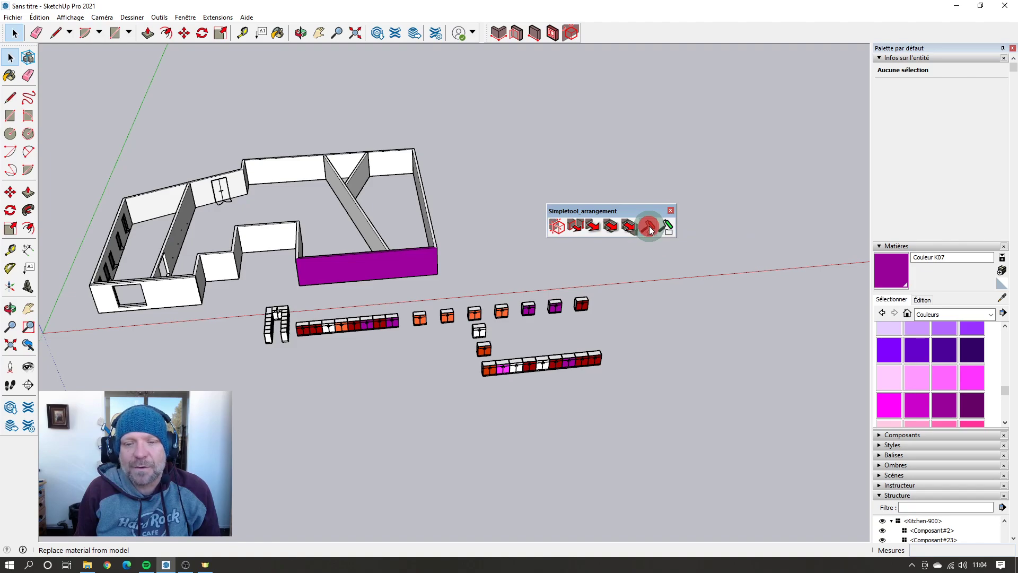
scroll(586, 363, up, 5)
click(793, 393)
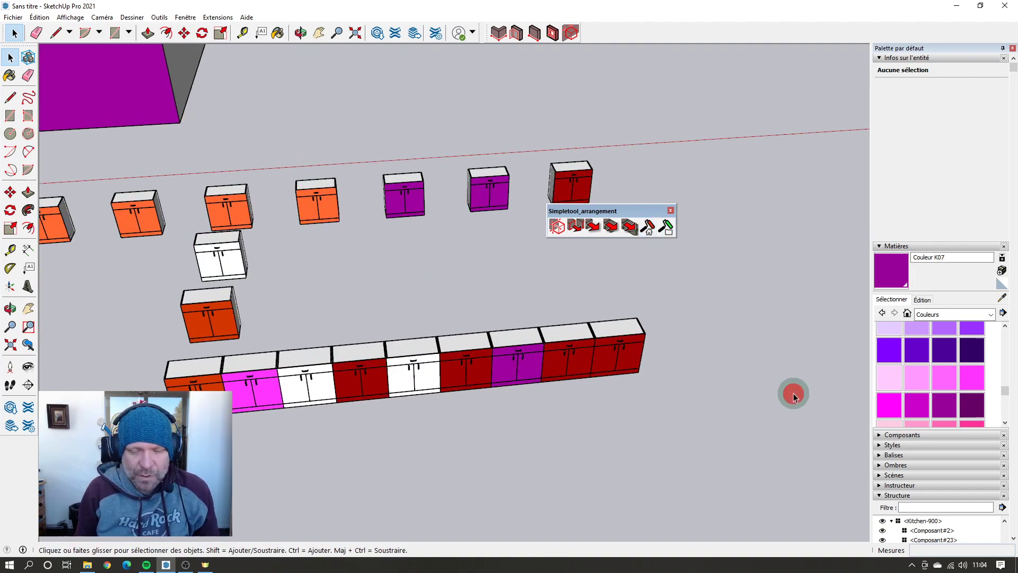
click(907, 312)
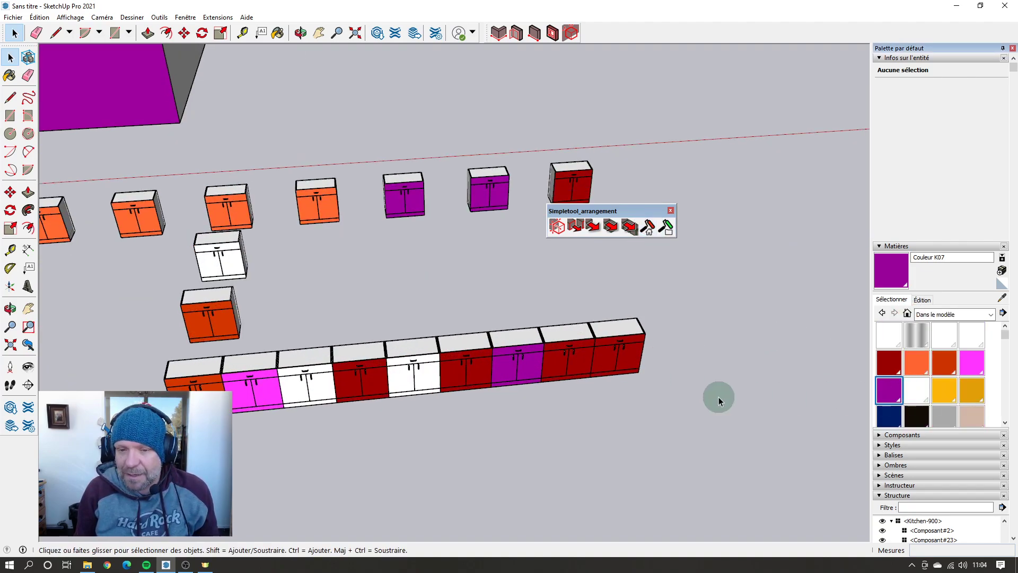
middle_drag(636, 383, 585, 383)
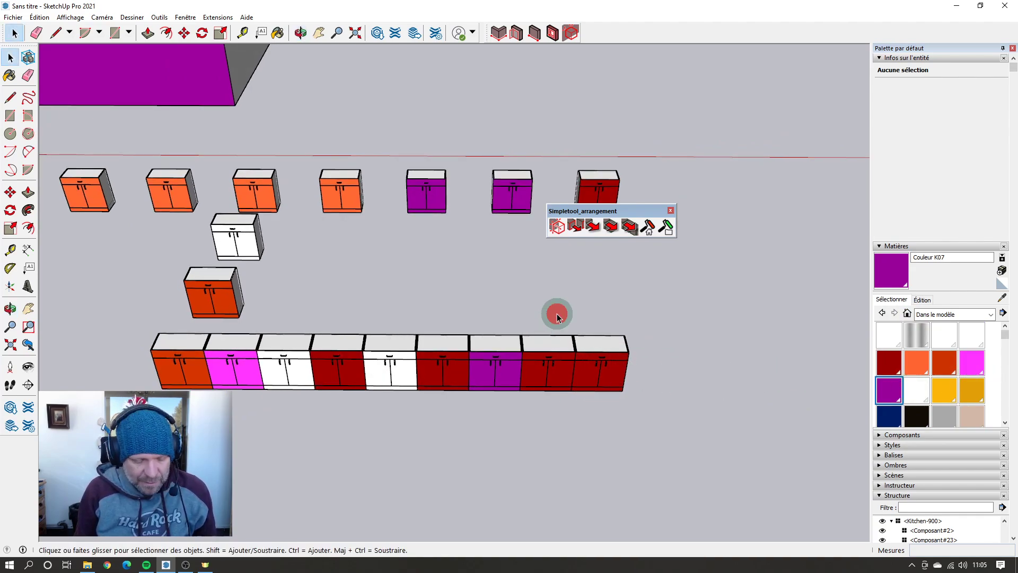
Step: Sample the dark red Couleur A07 from the cabinet row and replace it throughout the model with Sumele_Dress
key(b)
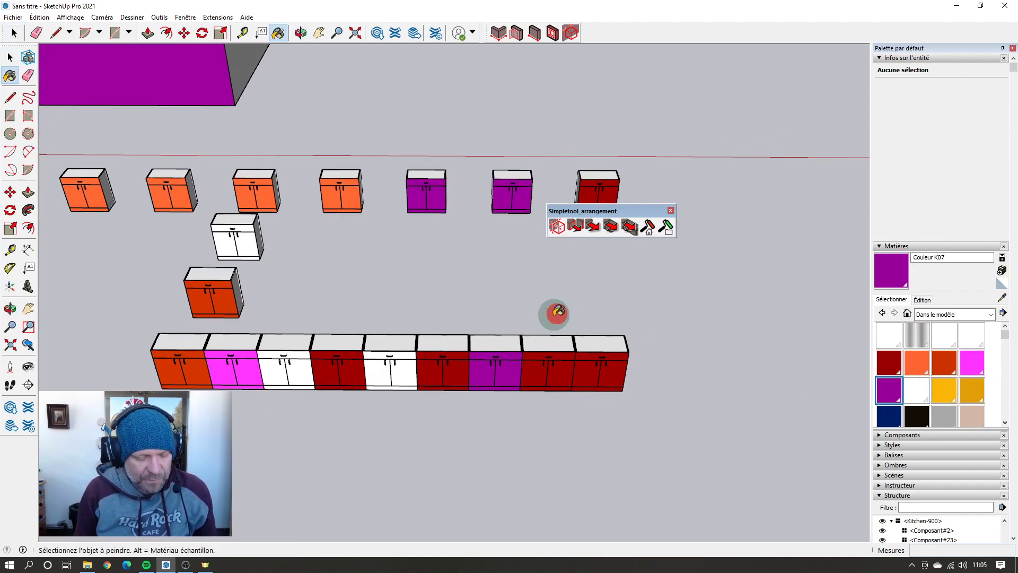
click(567, 366)
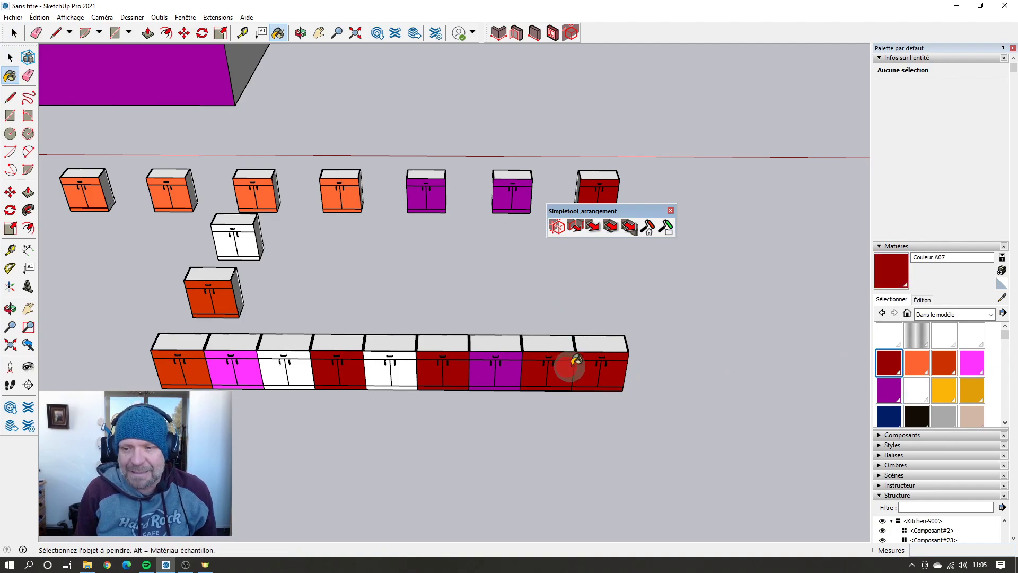
click(648, 228)
click(542, 277)
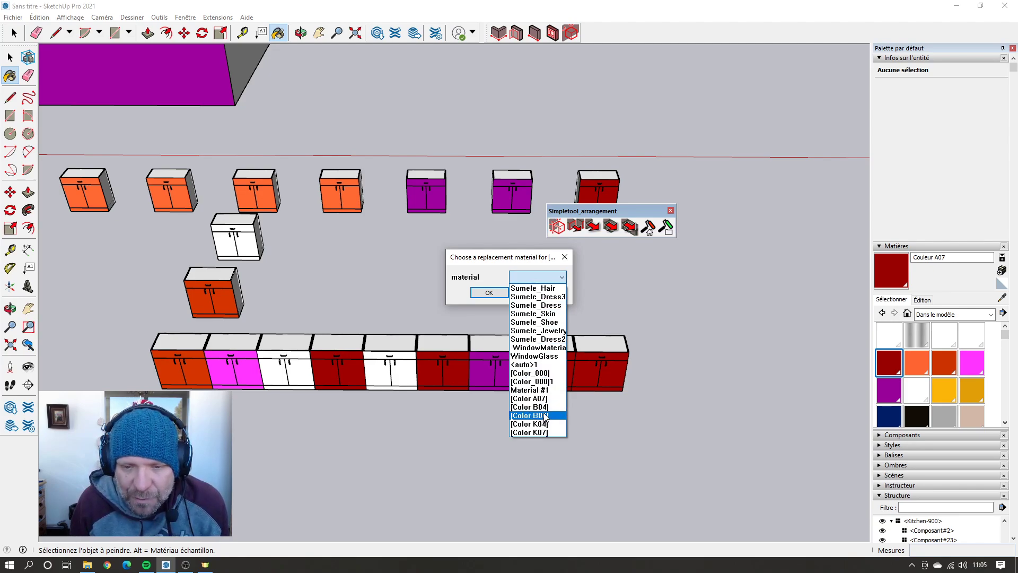
click(554, 304)
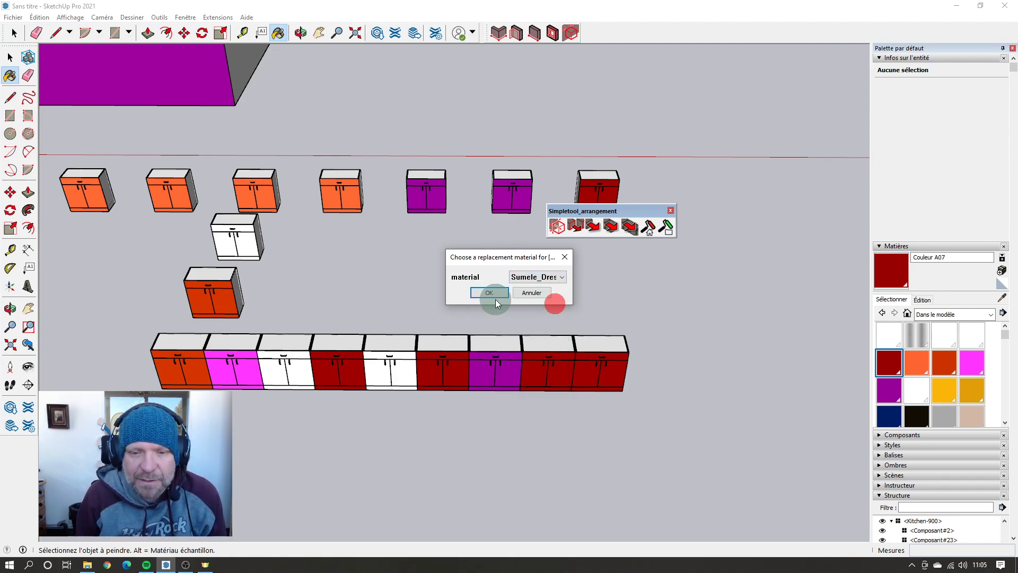
click(492, 292)
middle_drag(507, 323, 635, 348)
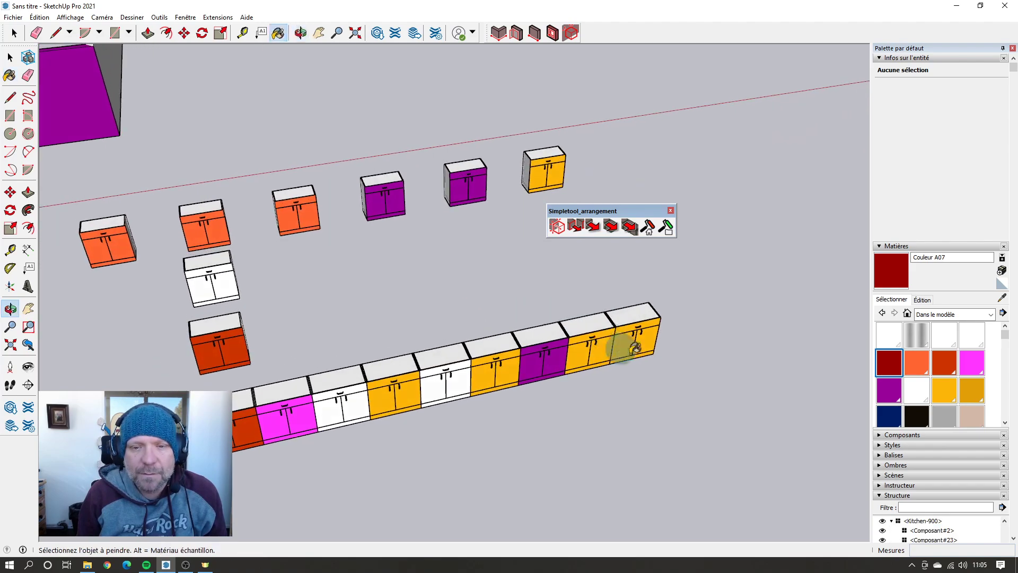
scroll(634, 348, down, 5)
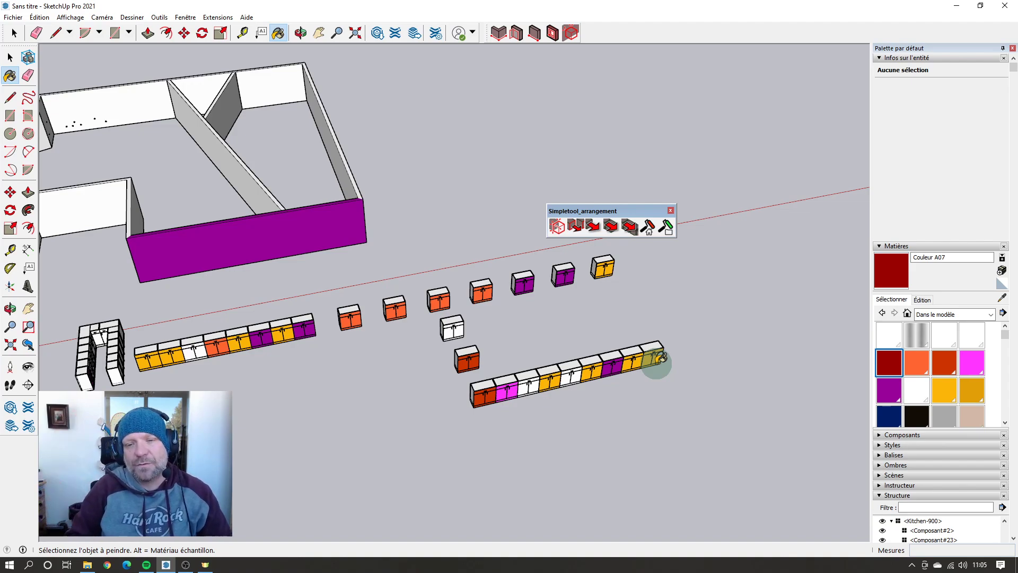
Step: Compare how the two material replacement tools let a replacement be specified, cancelling both without replacing anything
click(666, 232)
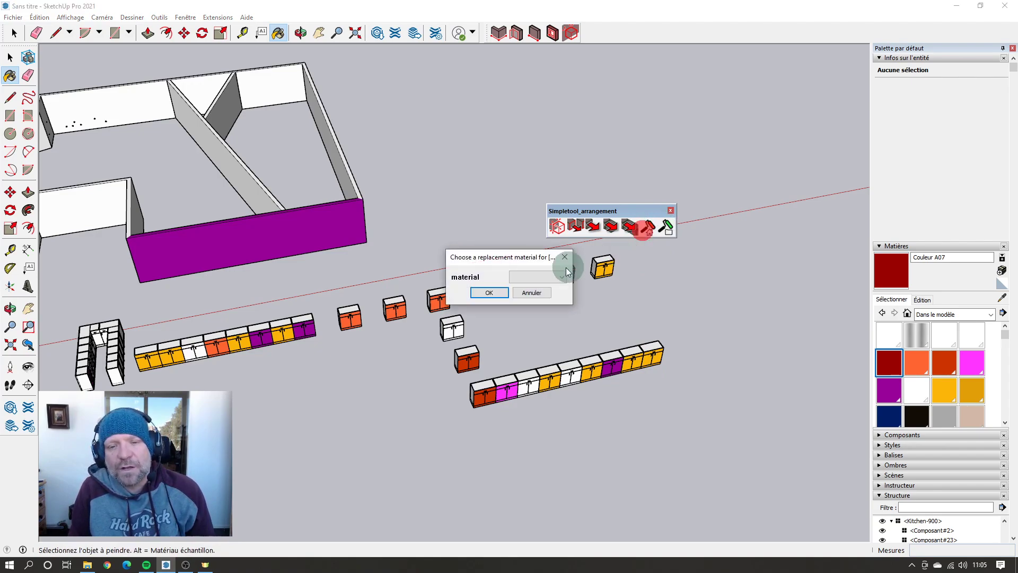
click(555, 276)
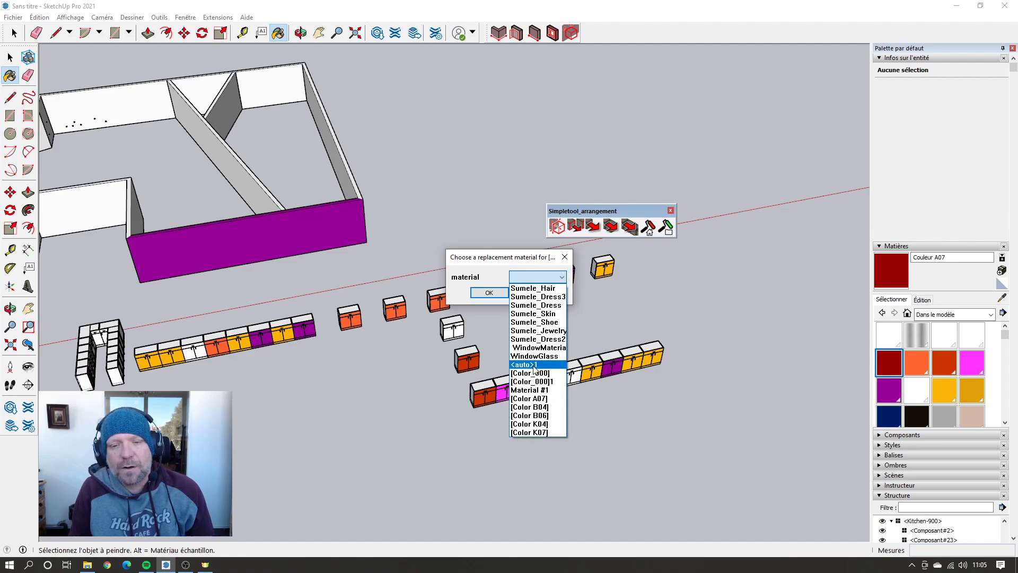
click(497, 266)
click(532, 292)
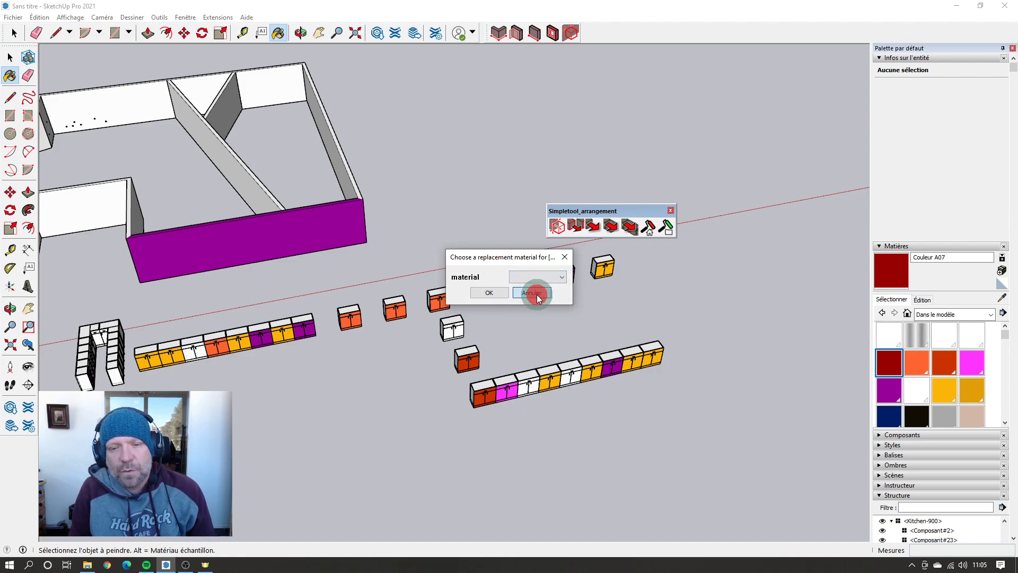
click(666, 226)
click(582, 305)
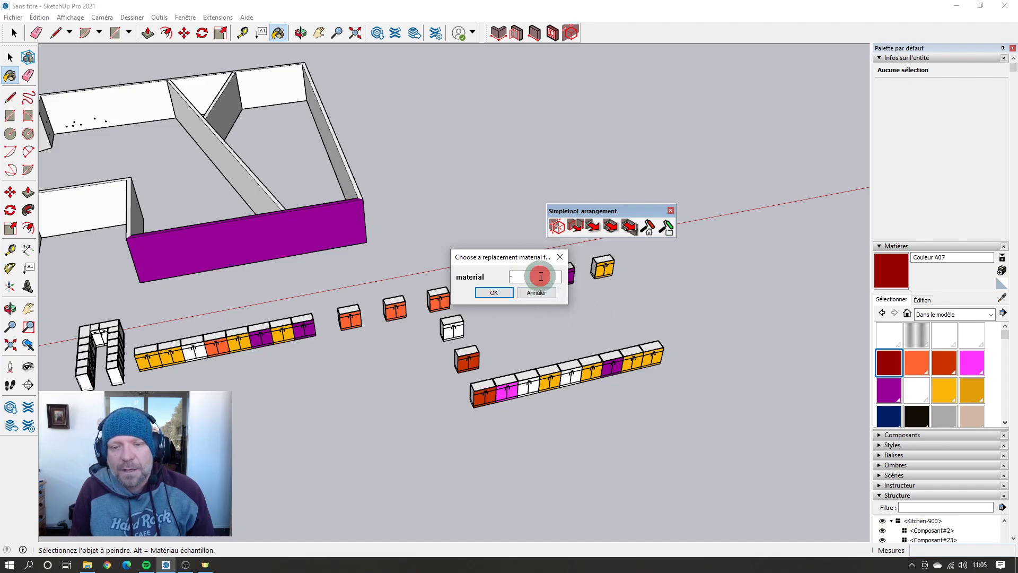
click(538, 293)
mouse_move(713, 344)
middle_down()
mouse_move(729, 351)
mouse_move(599, 339)
mouse_move(603, 327)
middle_up()
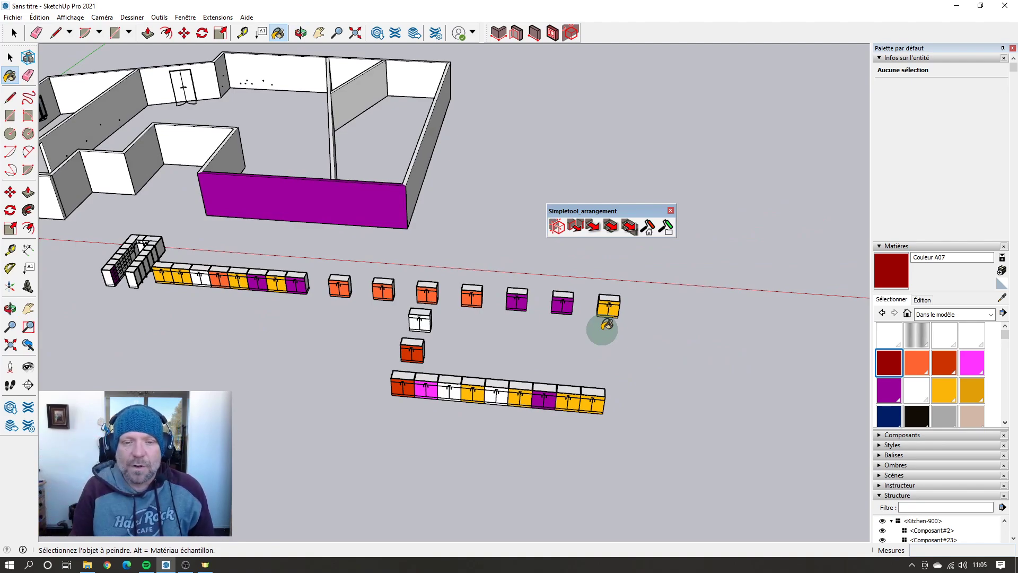
mouse_move(573, 334)
middle_down()
mouse_move(634, 347)
mouse_move(651, 335)
middle_up()
scroll(647, 340, down, 3)
scroll(513, 319, up, 5)
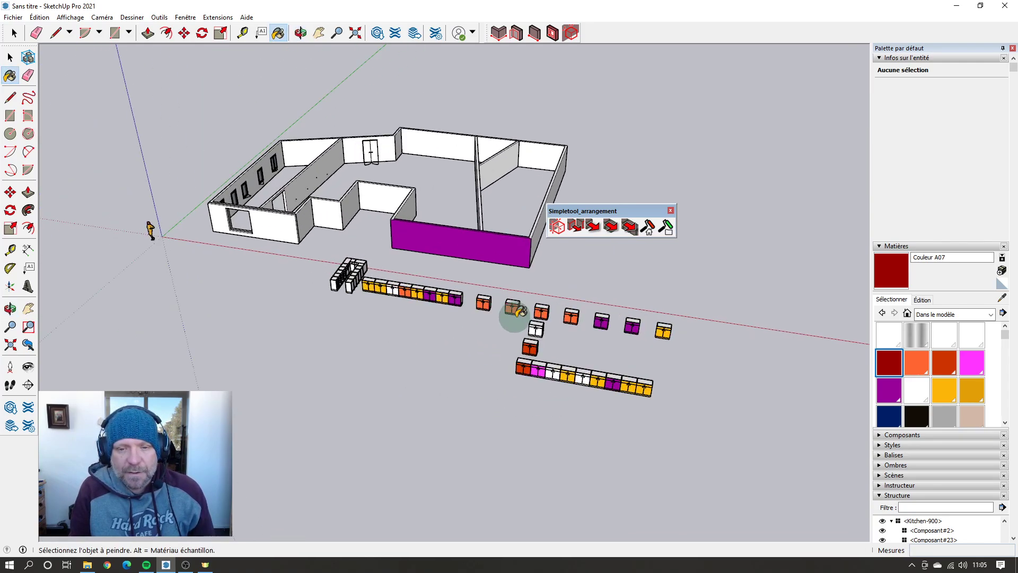
middle_drag(578, 352, 680, 384)
scroll(680, 383, down, 4)
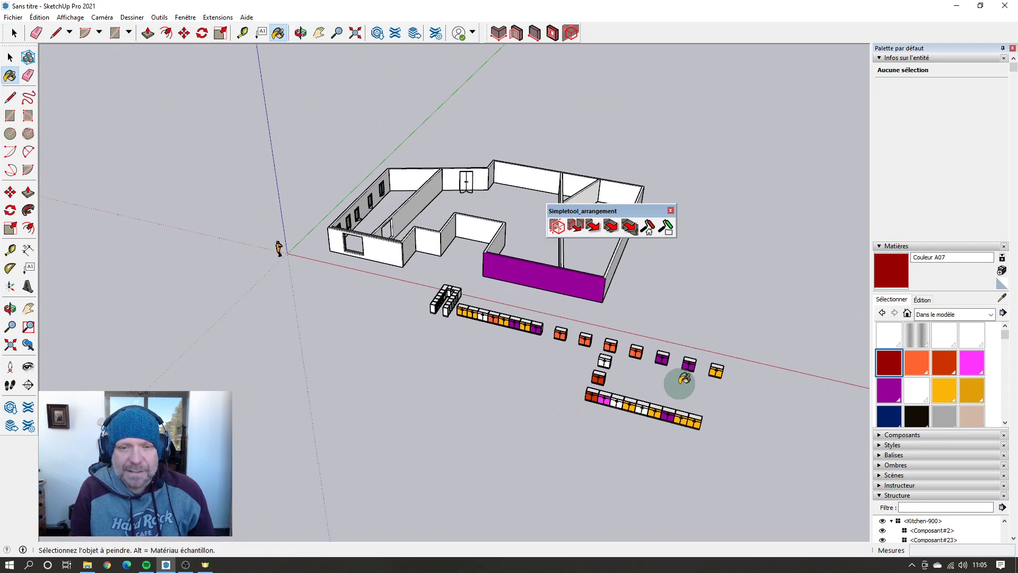